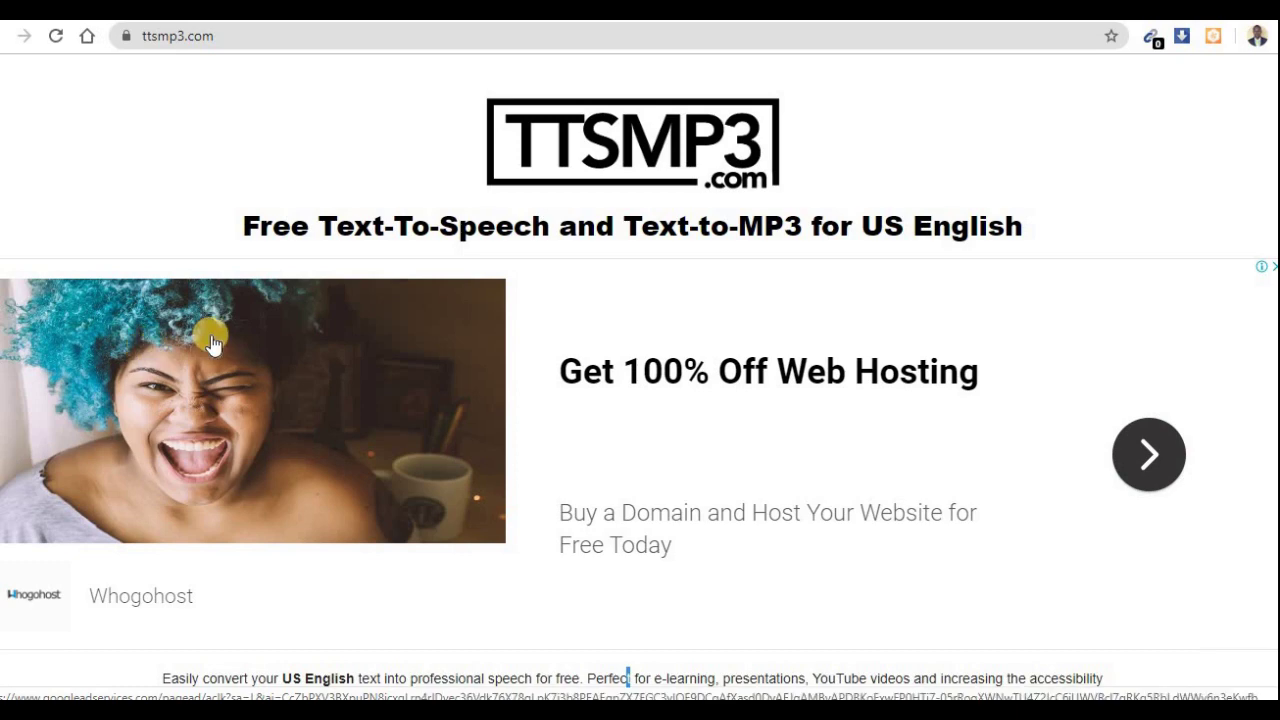
Step: Load the ttsmp3.com text-to-speech site afresh in the browser
scroll(380, 480, "down", 5)
scroll(534, 309, "up", 3)
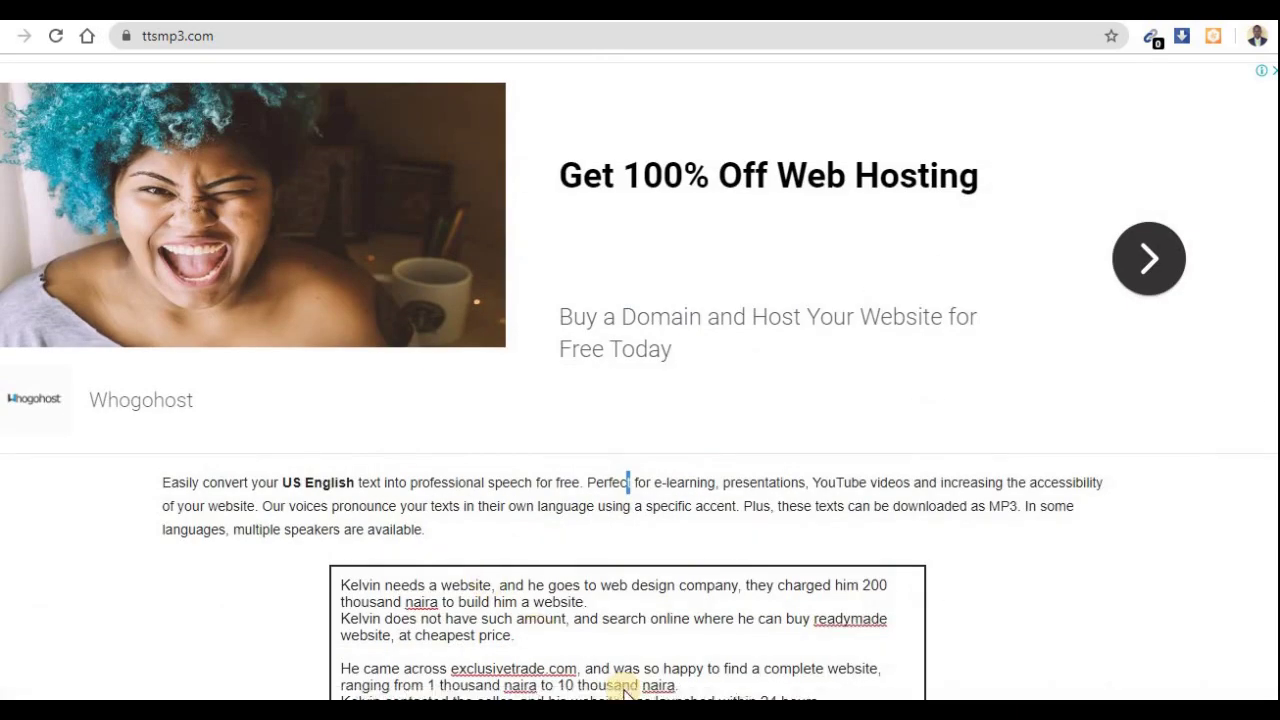
scroll(455, 116, "up", 2)
left_click(409, 42)
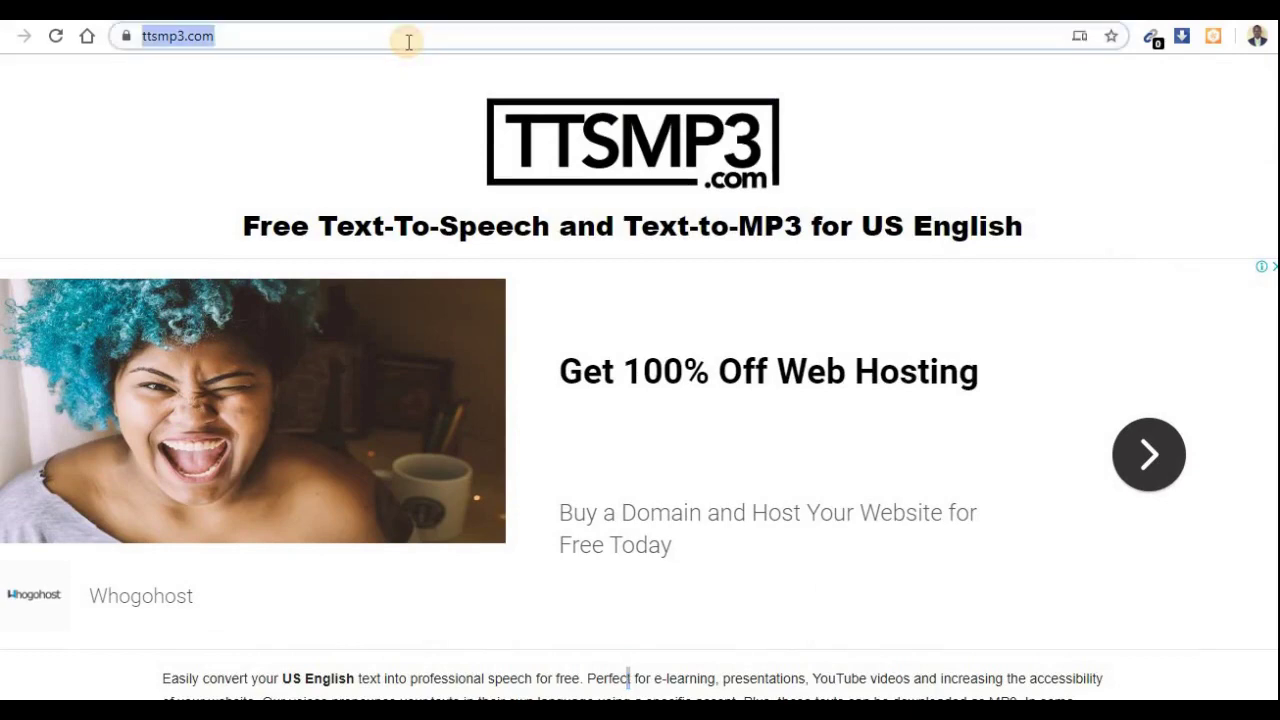
type("tt")
key("Return")
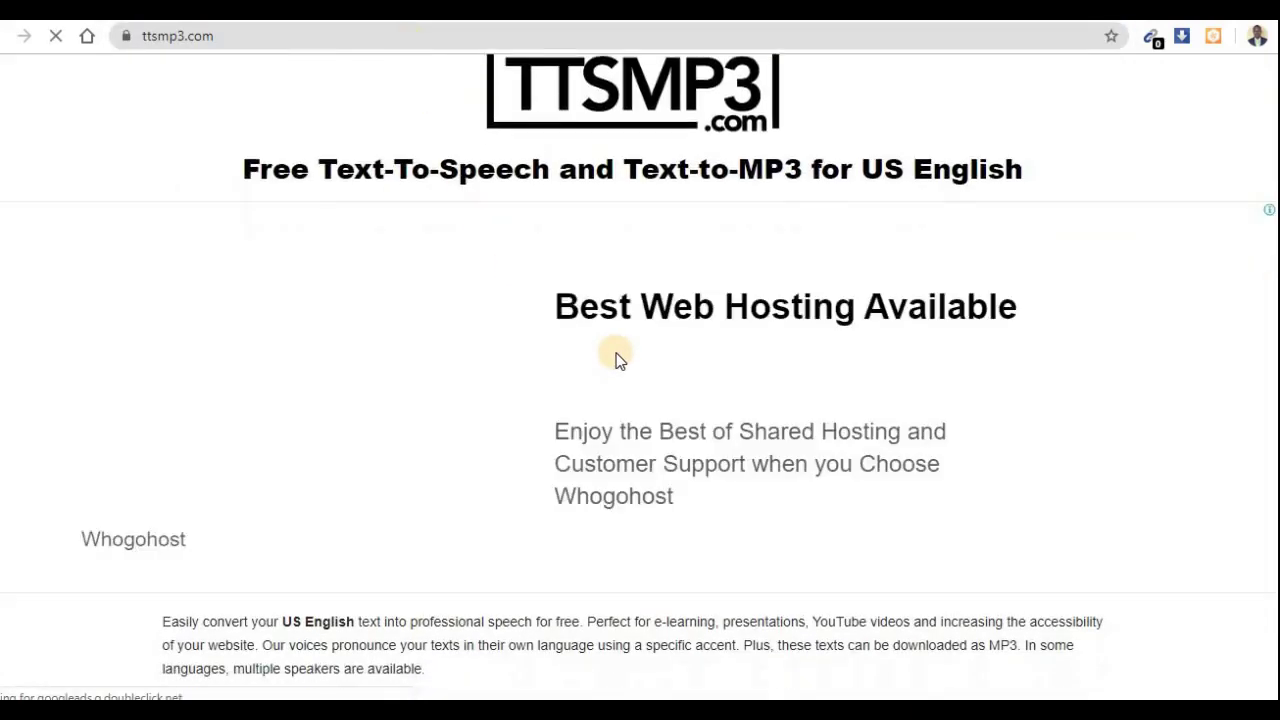
Step: Copy the full script from xclusivetrade.txt in Notepad and paste it into the ttsmp3.com text box
scroll(615, 360, "down", 2)
left_click(477, 408)
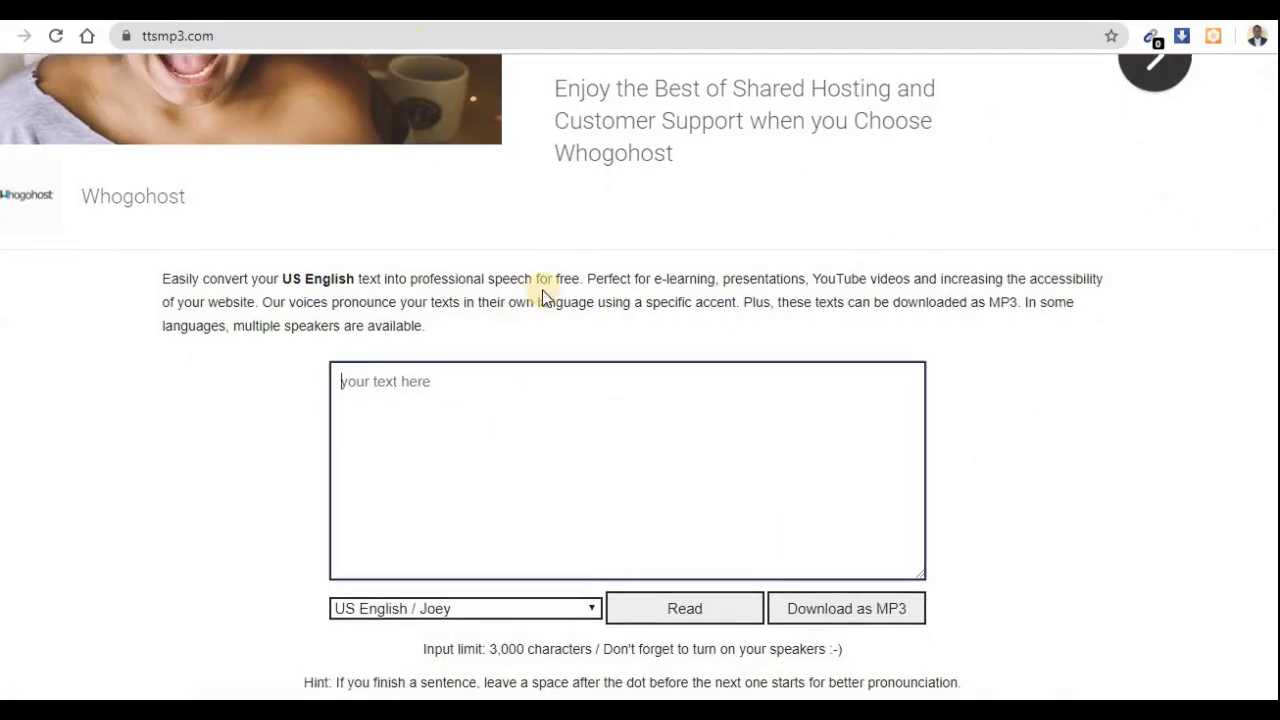
scroll(500, 300, "down", 2)
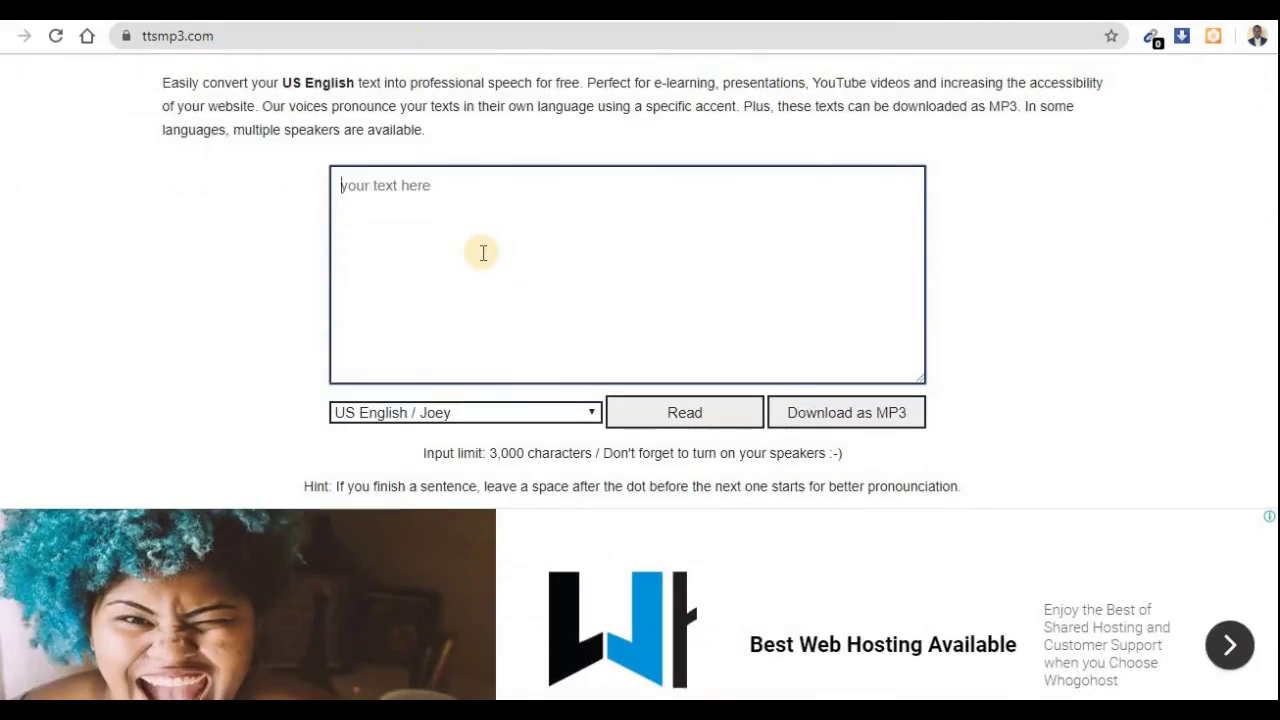
left_click(234, 687)
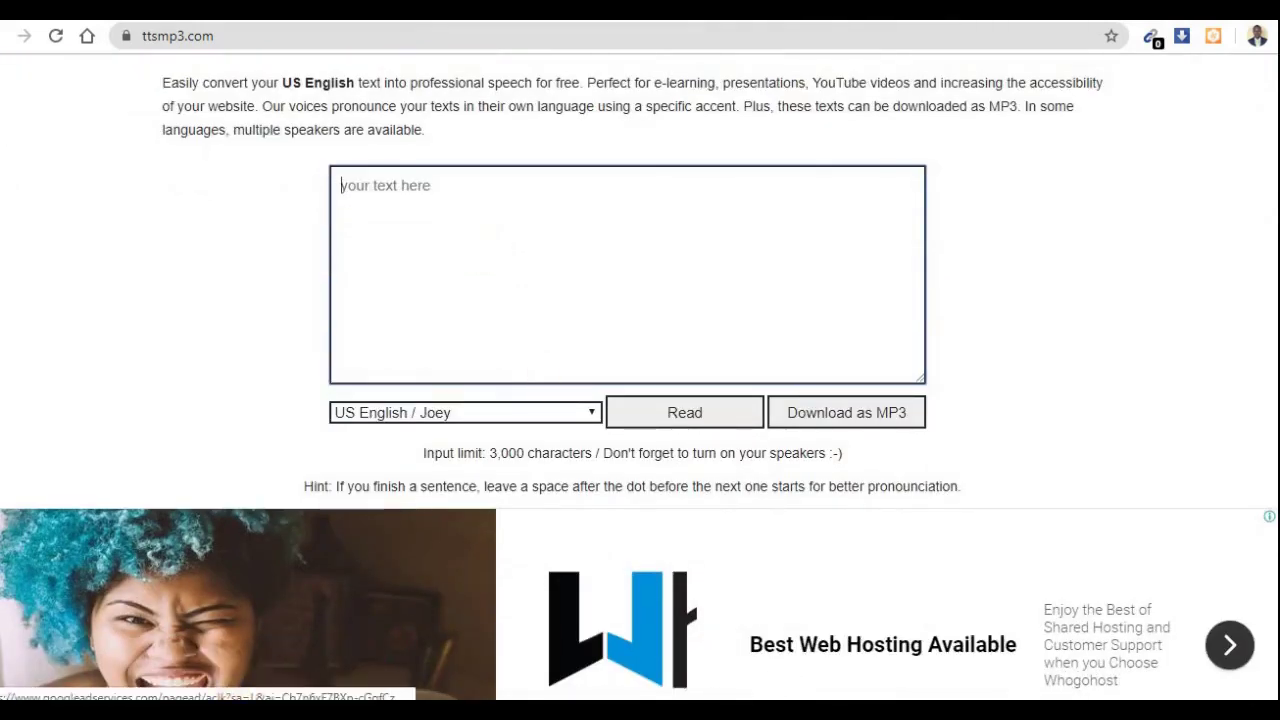
key("ctrl+a")
key("ctrl+c")
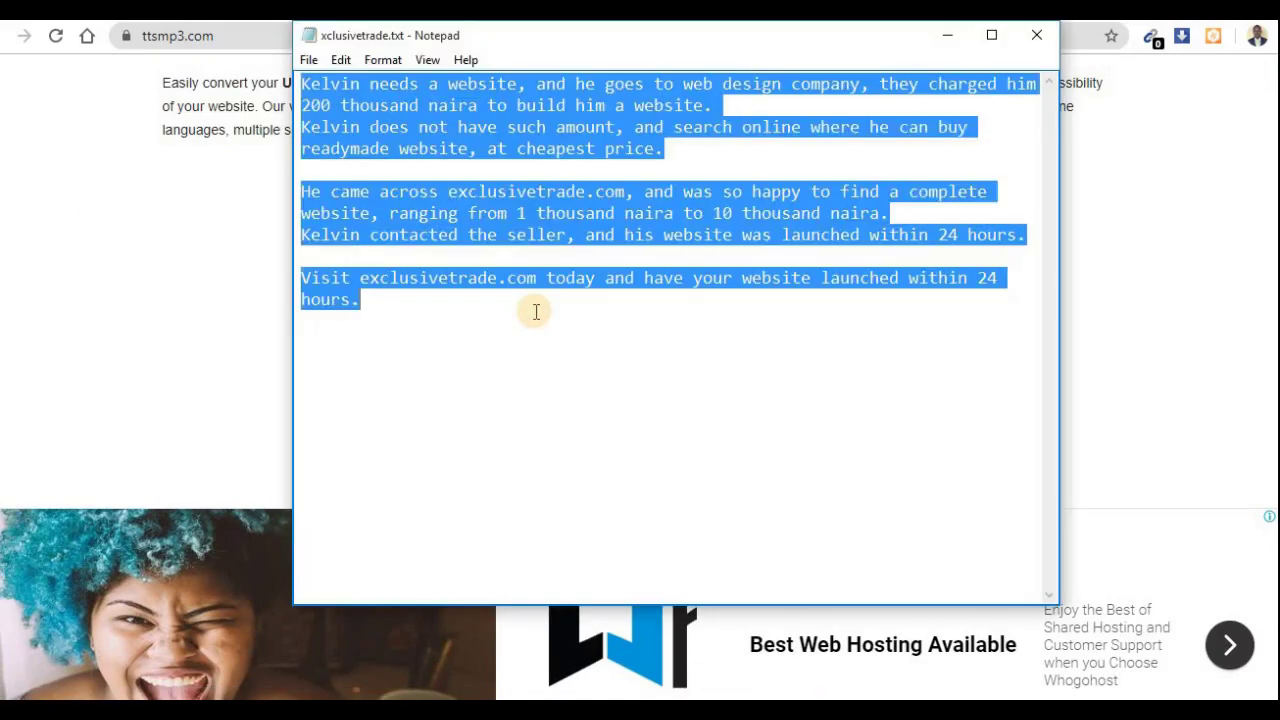
left_click(252, 302)
left_click(448, 286)
key("ctrl+v")
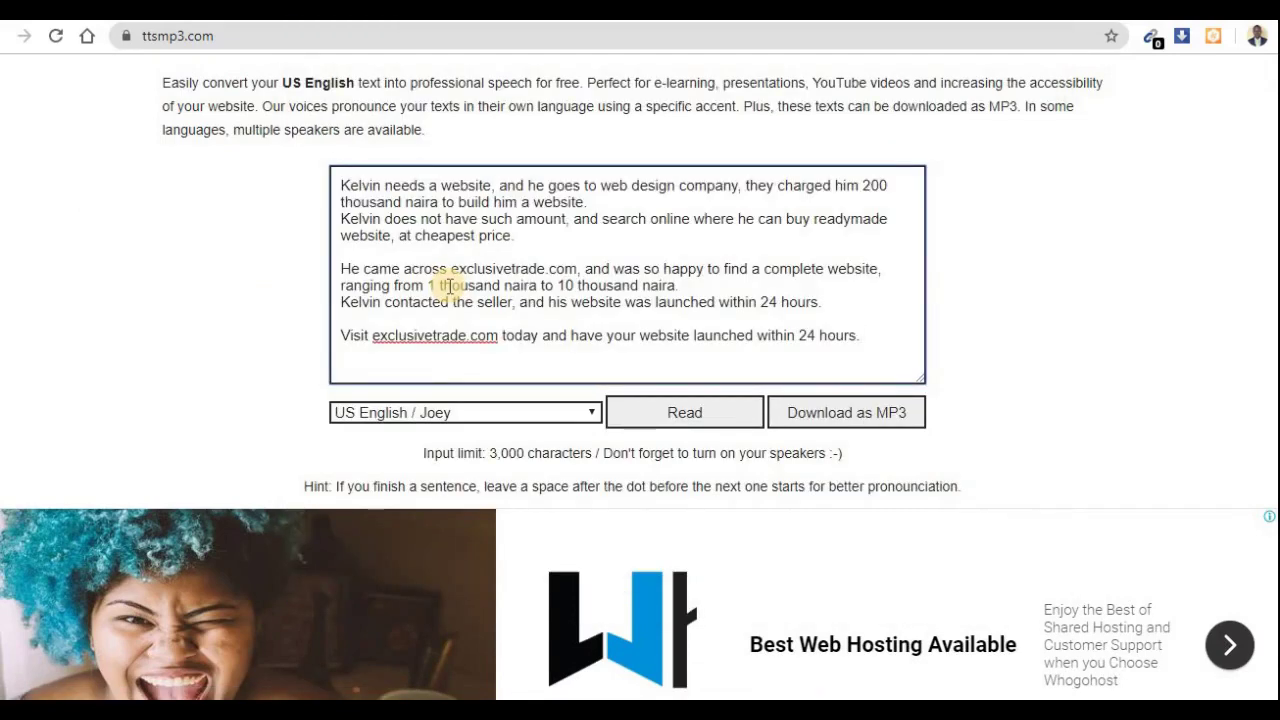
left_click(887, 187)
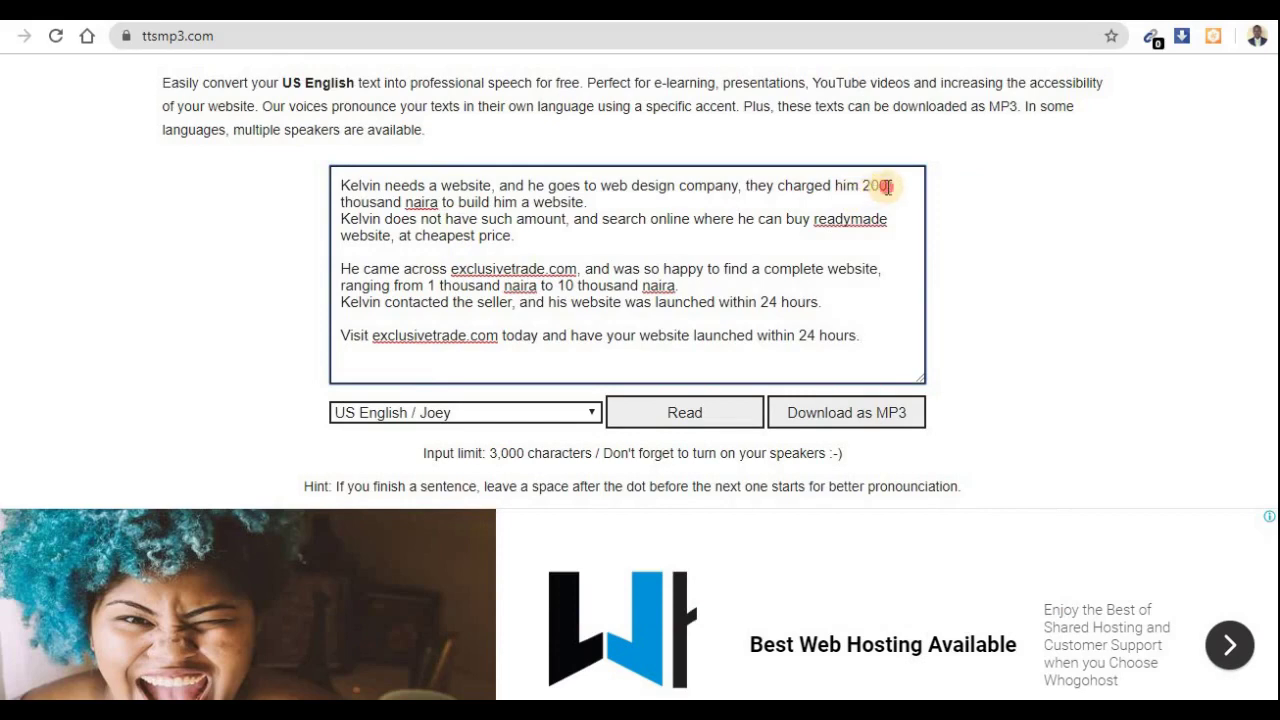
key("Return")
key("Return")
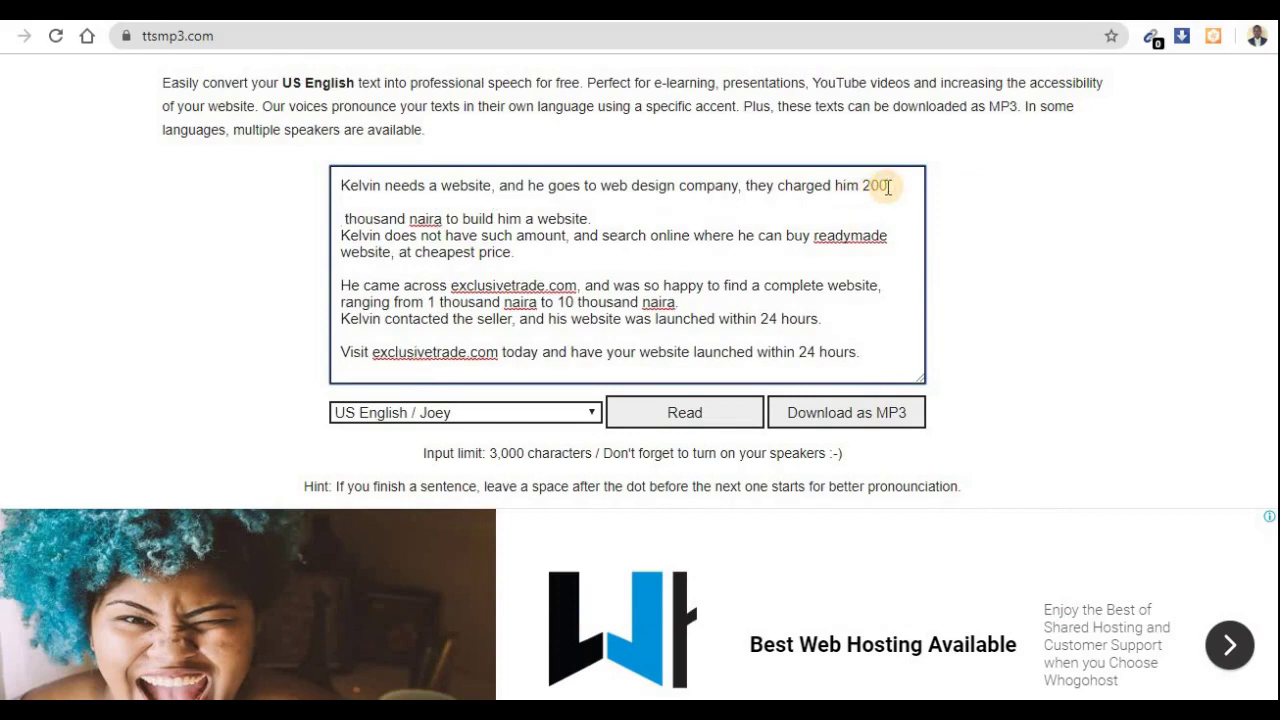
key("Delete")
key("BackSpace")
key("BackSpace")
key("Return")
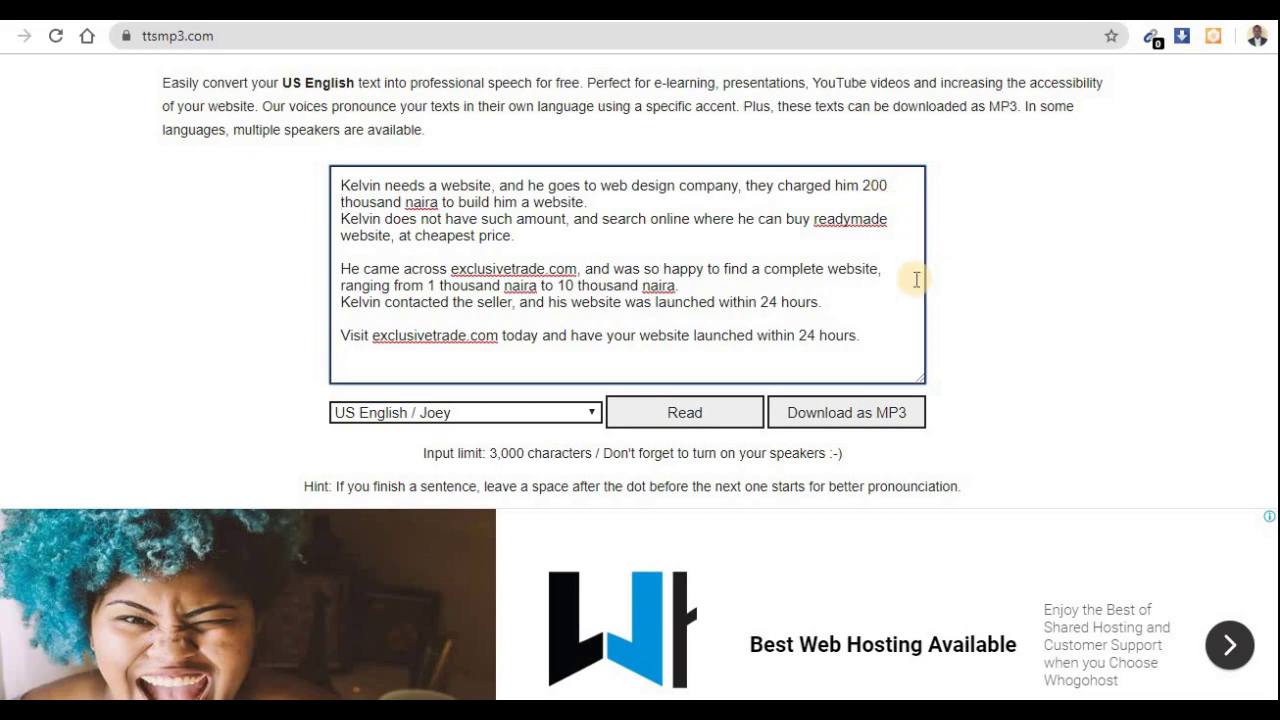
Step: Trim the script to its first sentence, deleting everything after "to build him a website"
left_click(491, 186)
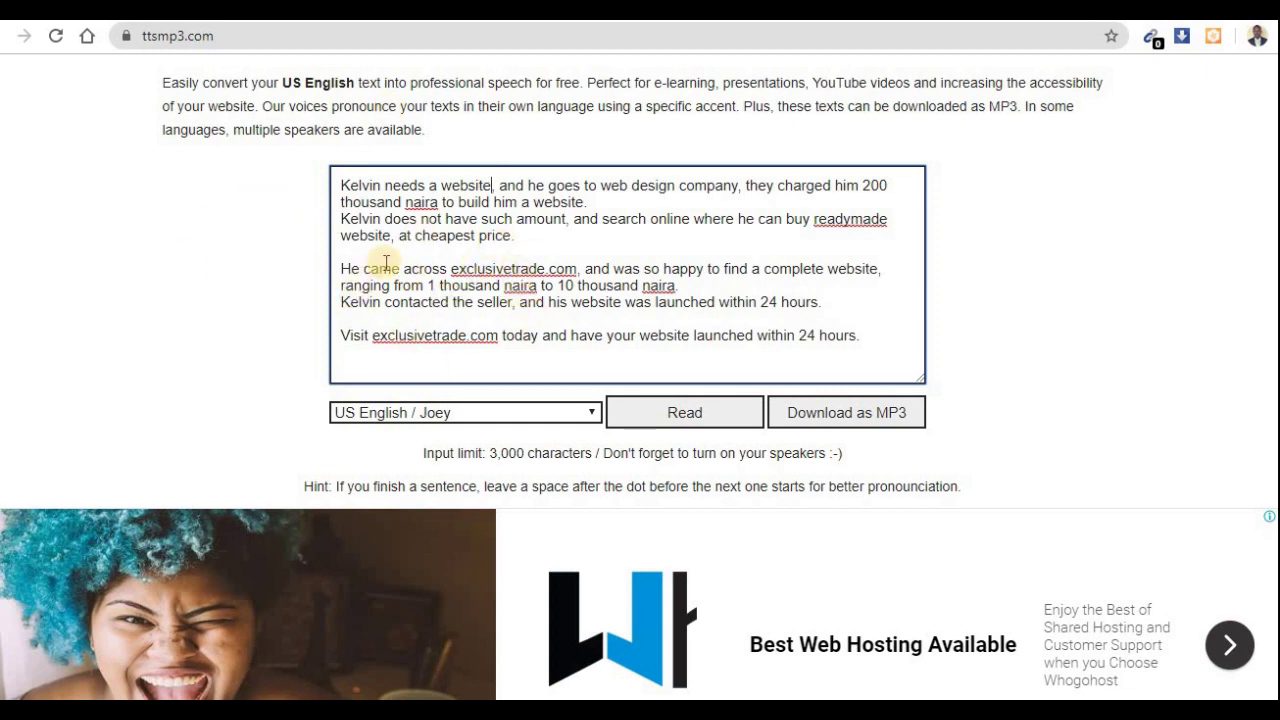
left_click_drag(584, 203, 894, 358)
key("BackSpace")
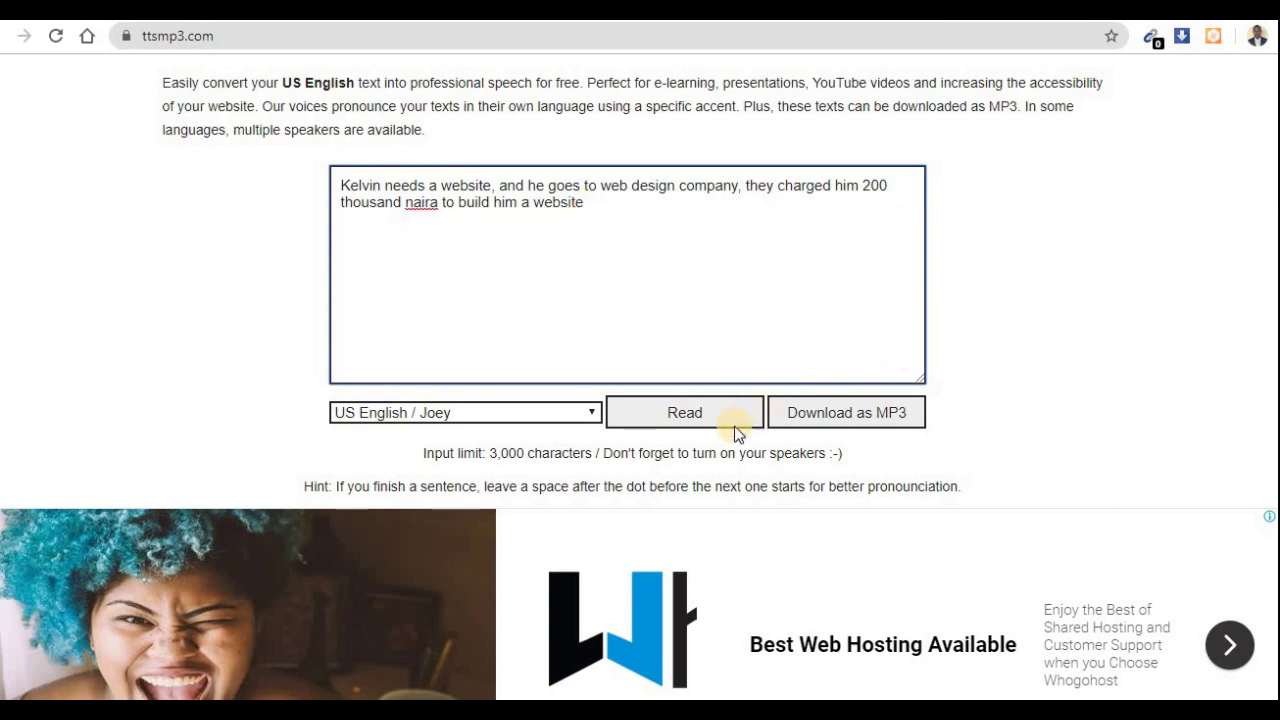
Step: Try the British English / Brian voice and the British English / Emma voice for the speech
left_click(512, 413)
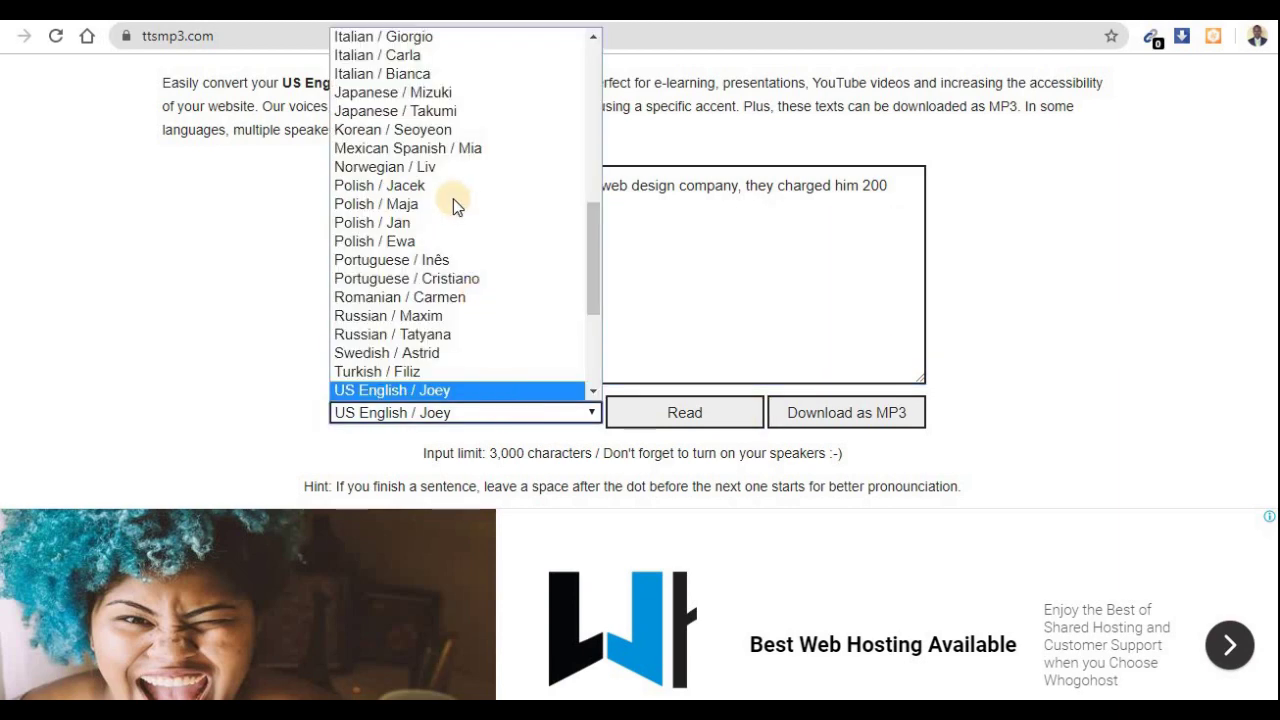
scroll(451, 185, "up", 1)
scroll(451, 178, "up", 10)
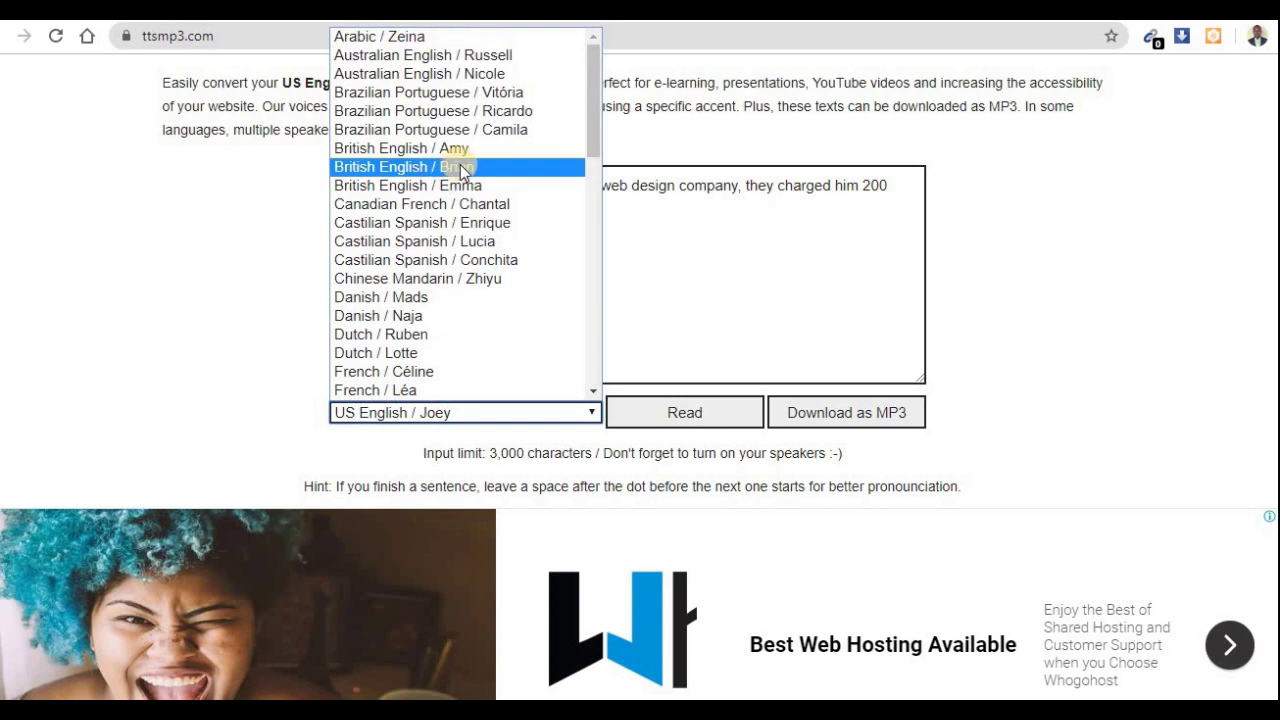
left_click(465, 170)
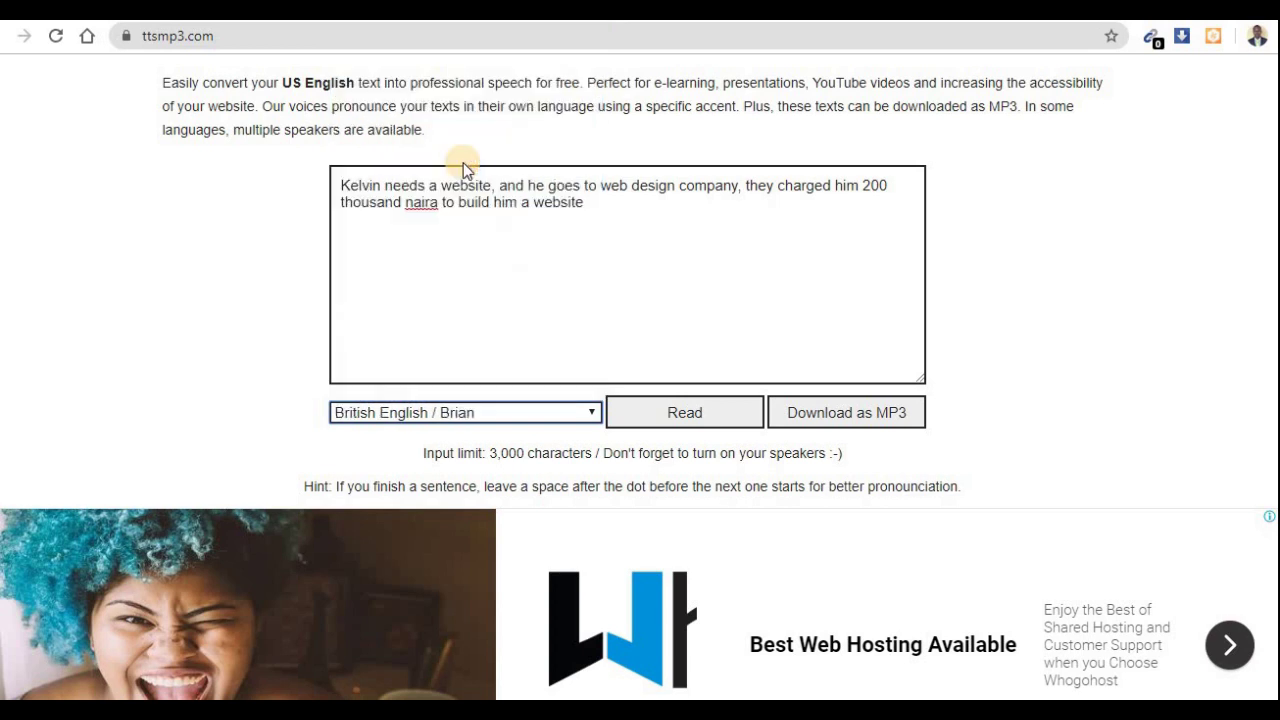
left_click(443, 413)
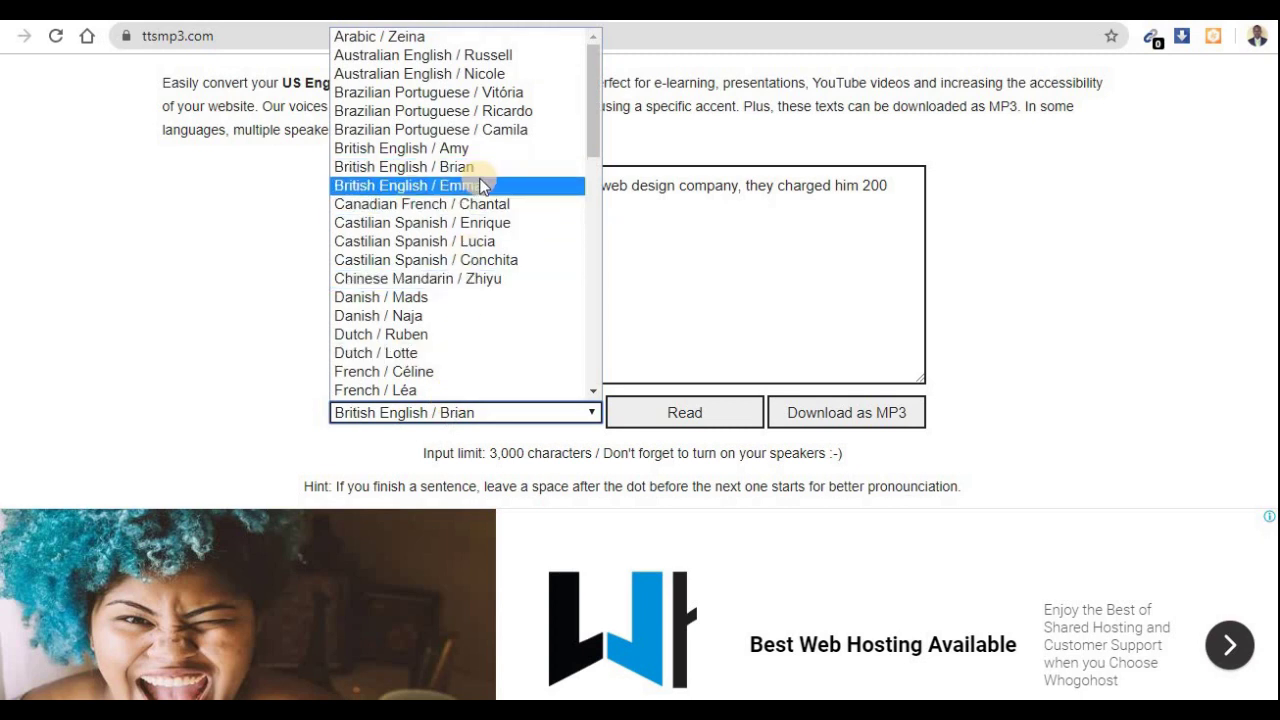
left_click(481, 187)
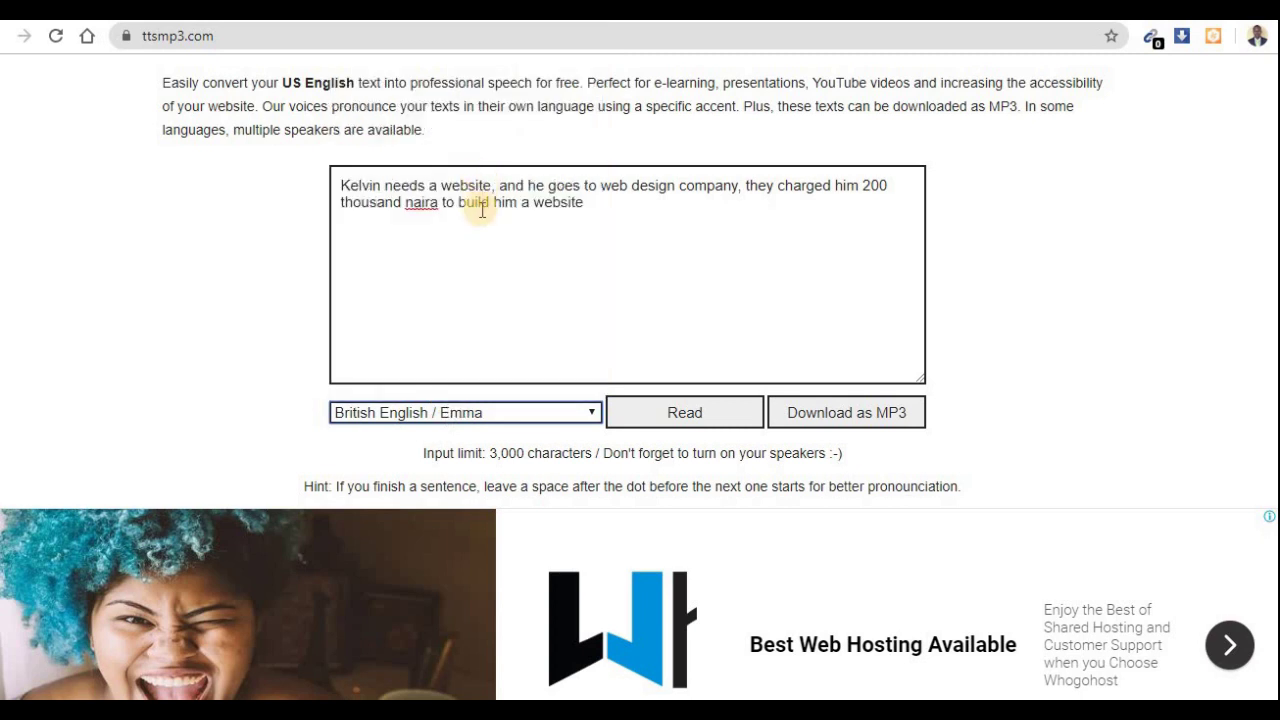
Step: Set the voice to British English / Brian and have the text read aloud
left_click(487, 417)
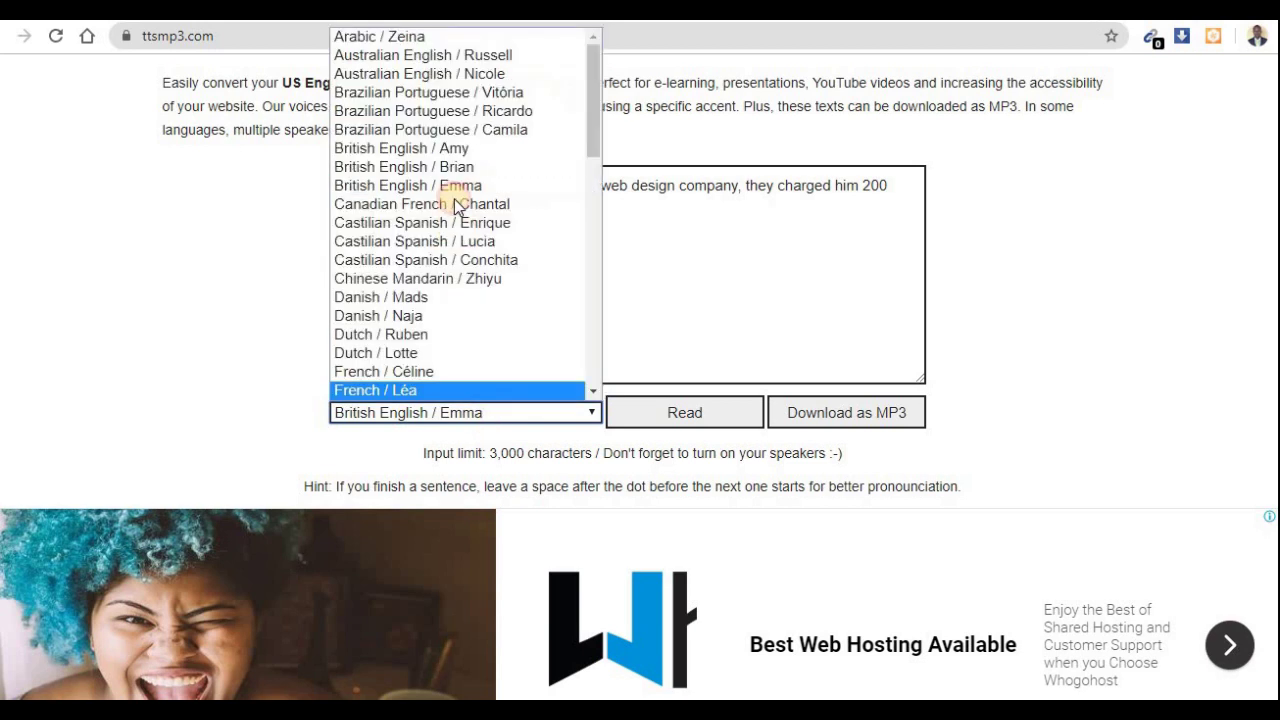
left_click(457, 167)
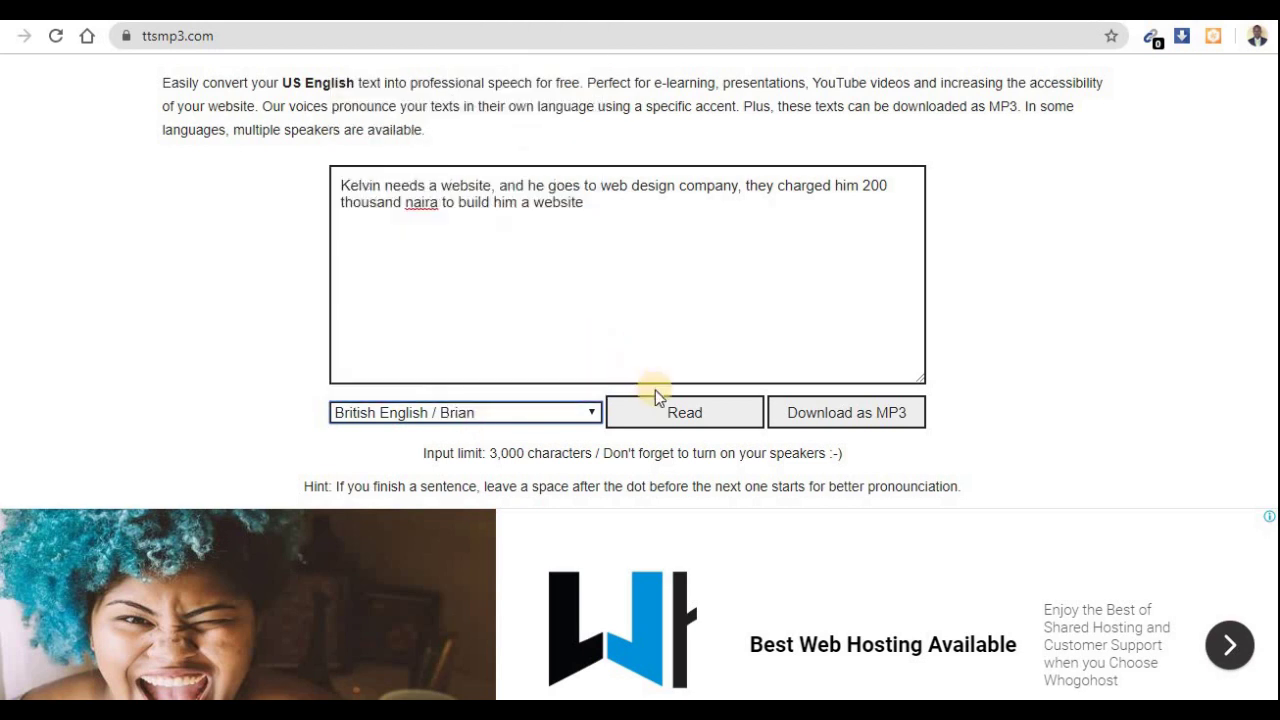
left_click(686, 415)
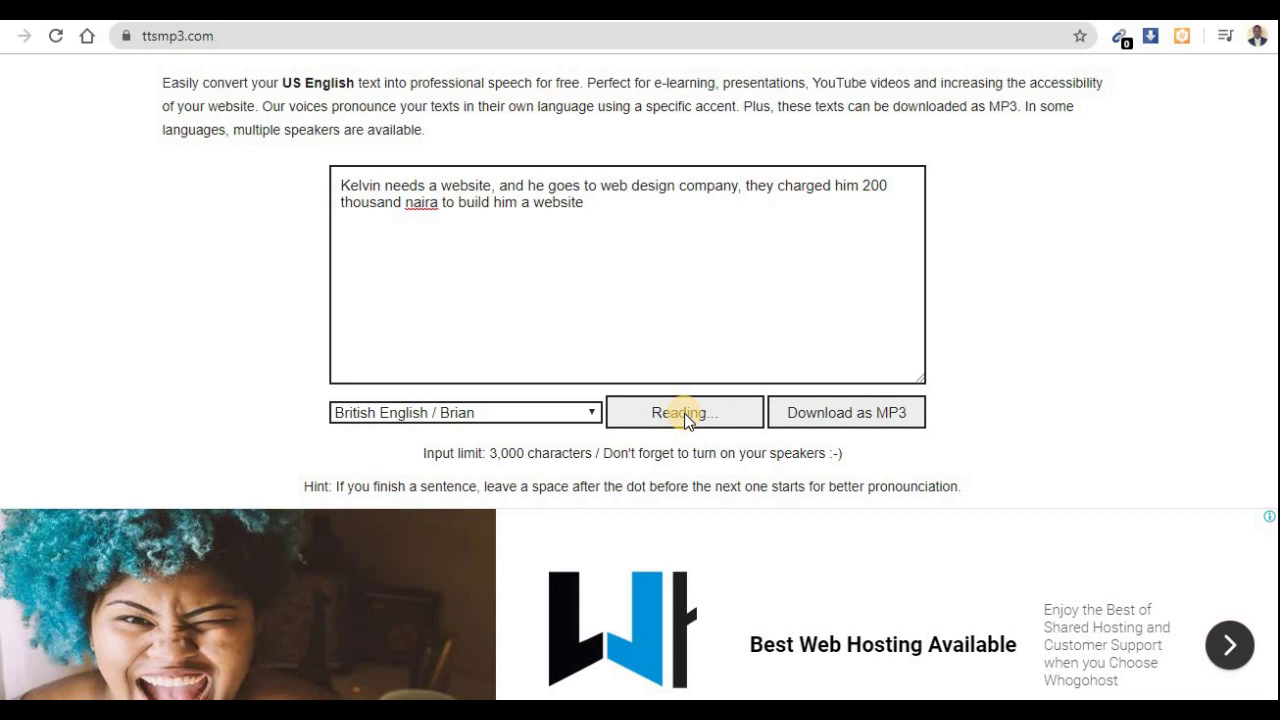
left_click(652, 255)
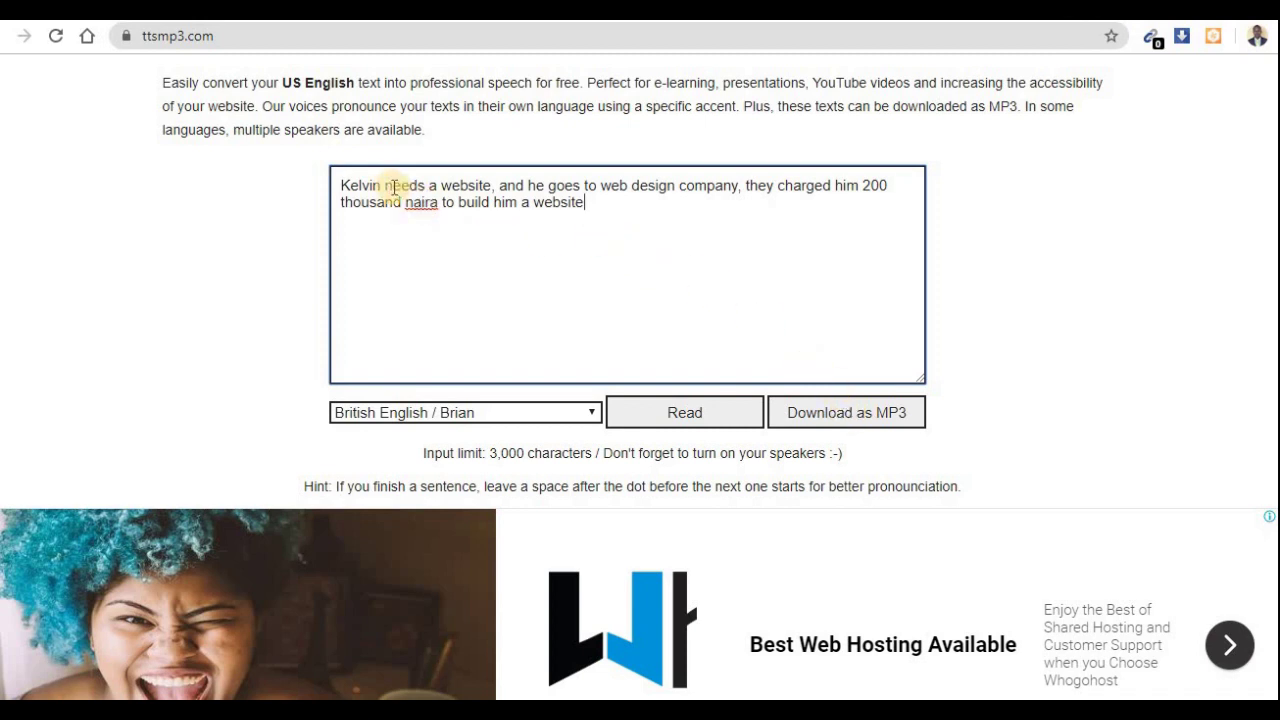
left_click(494, 188)
key("Delete")
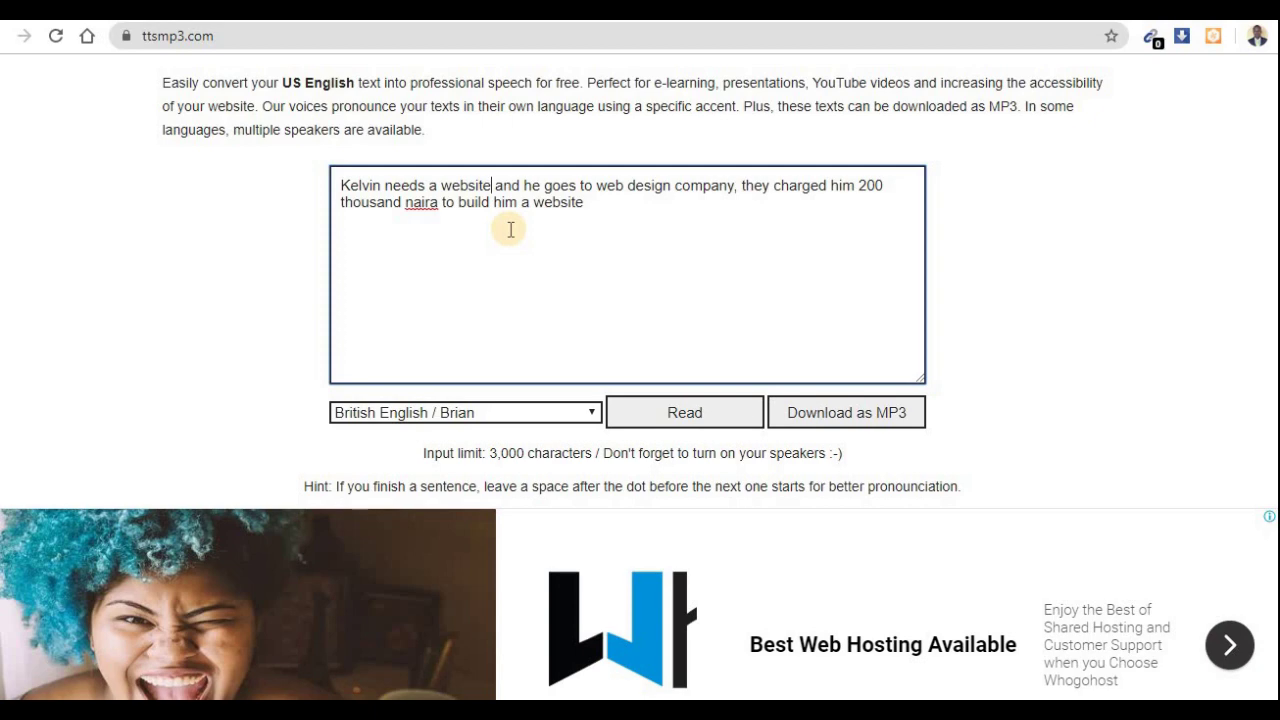
type(",")
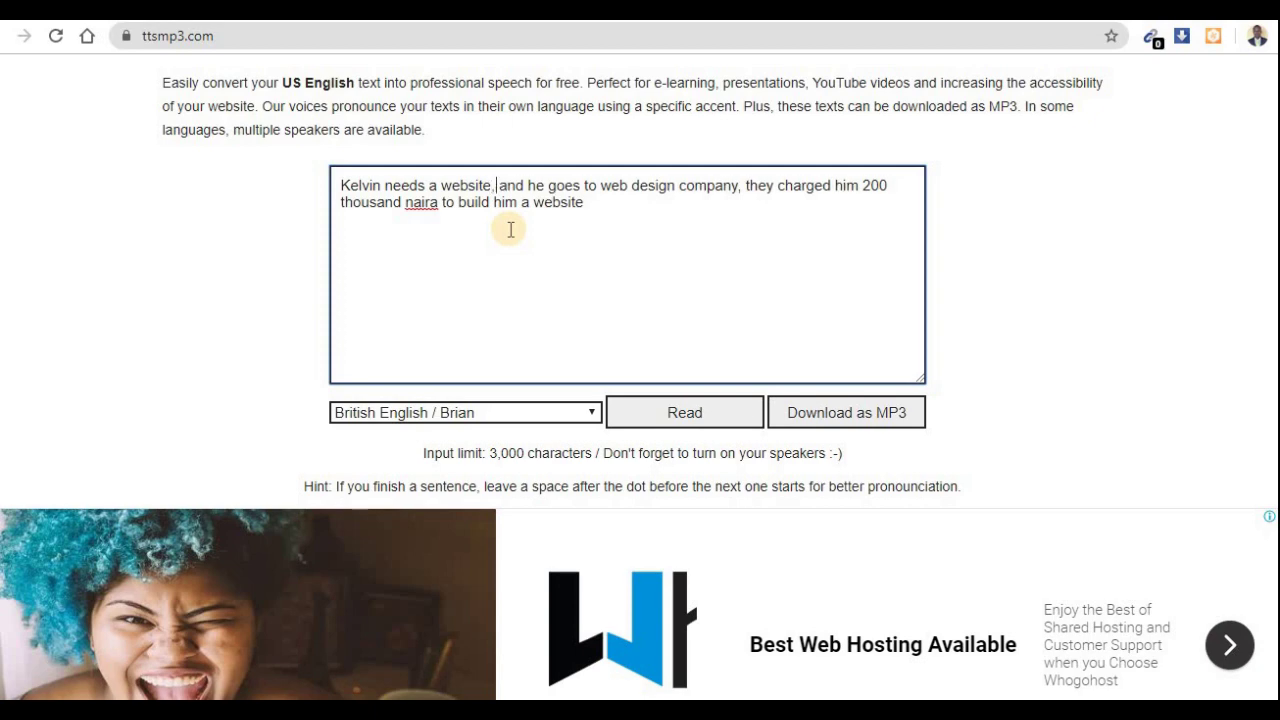
Step: Copy the <break time="1s"/> tag from the features examples, insert it before "he goes to web design company", and have the text read aloud
scroll(510, 229, "down", 7)
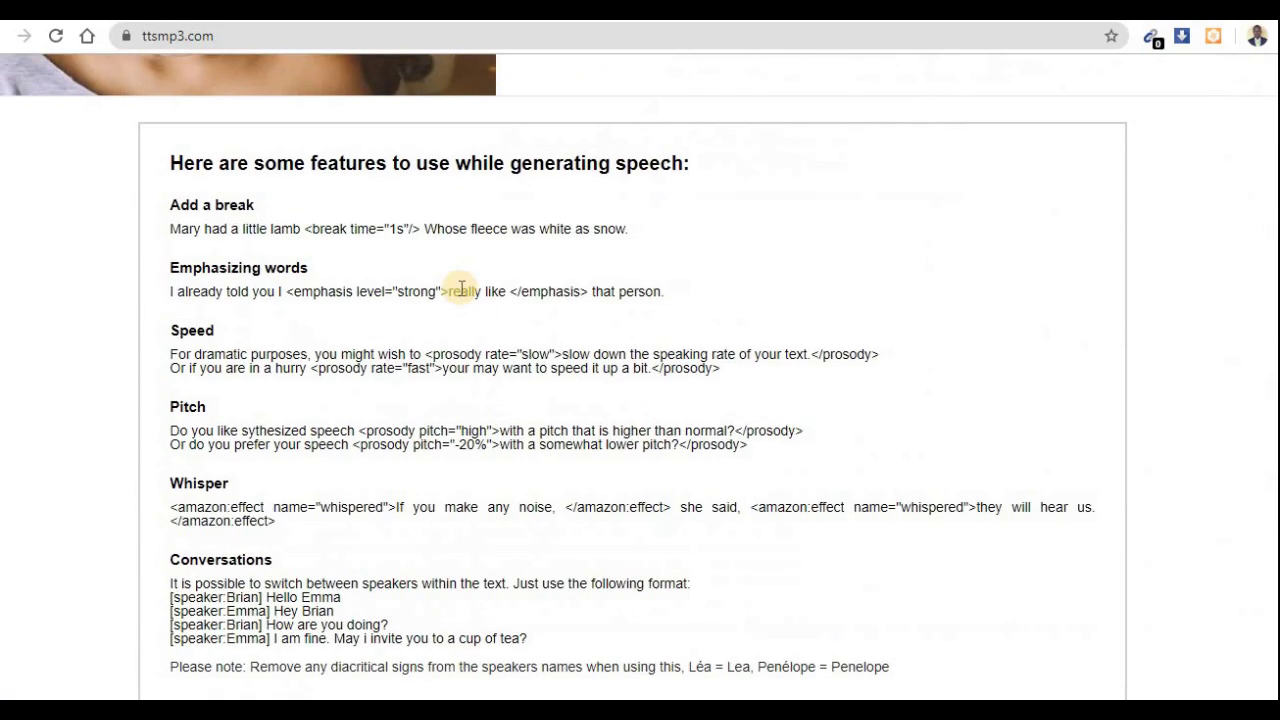
left_click_drag(307, 237, 407, 238)
right_click(407, 235)
left_click(434, 246)
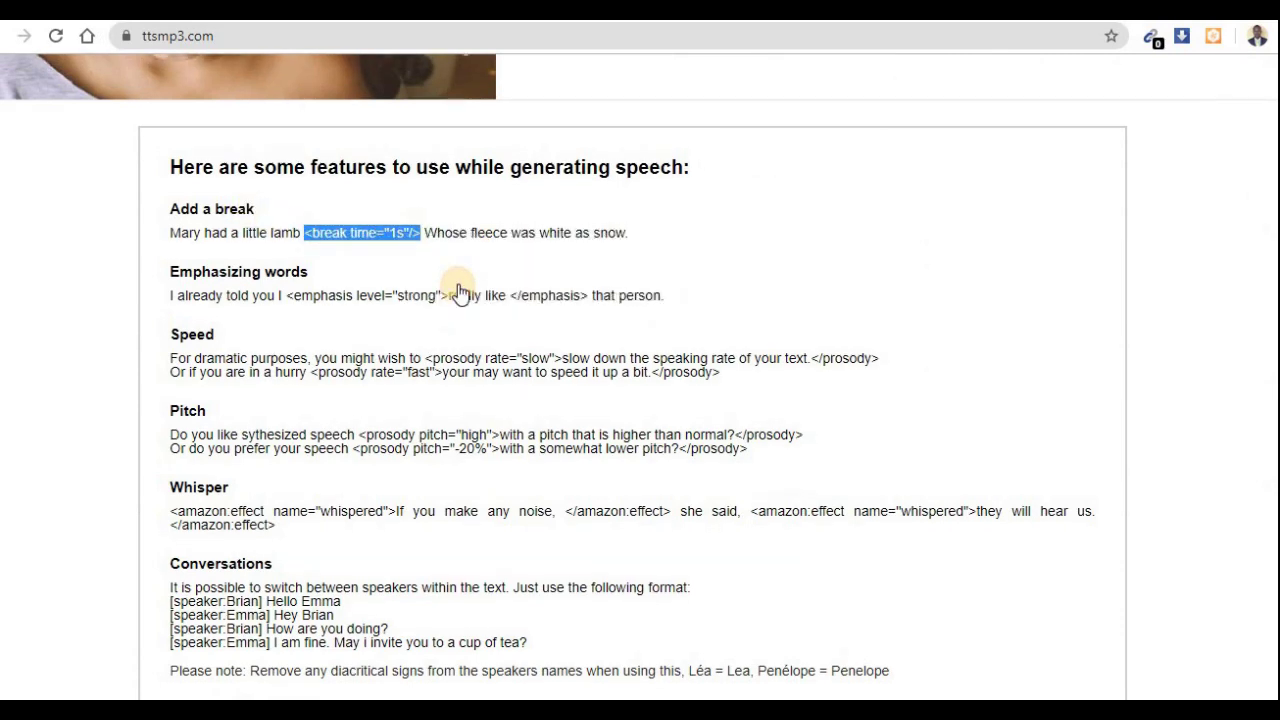
scroll(457, 288, "up", 7)
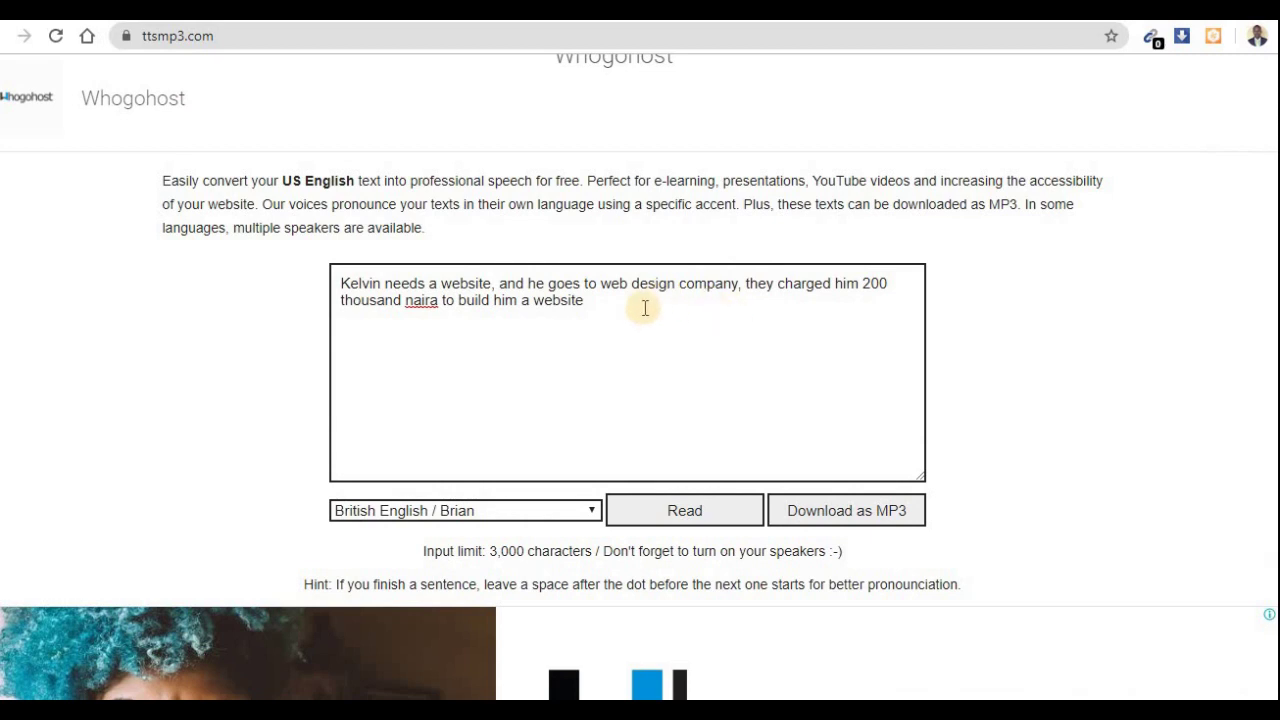
left_click(525, 284)
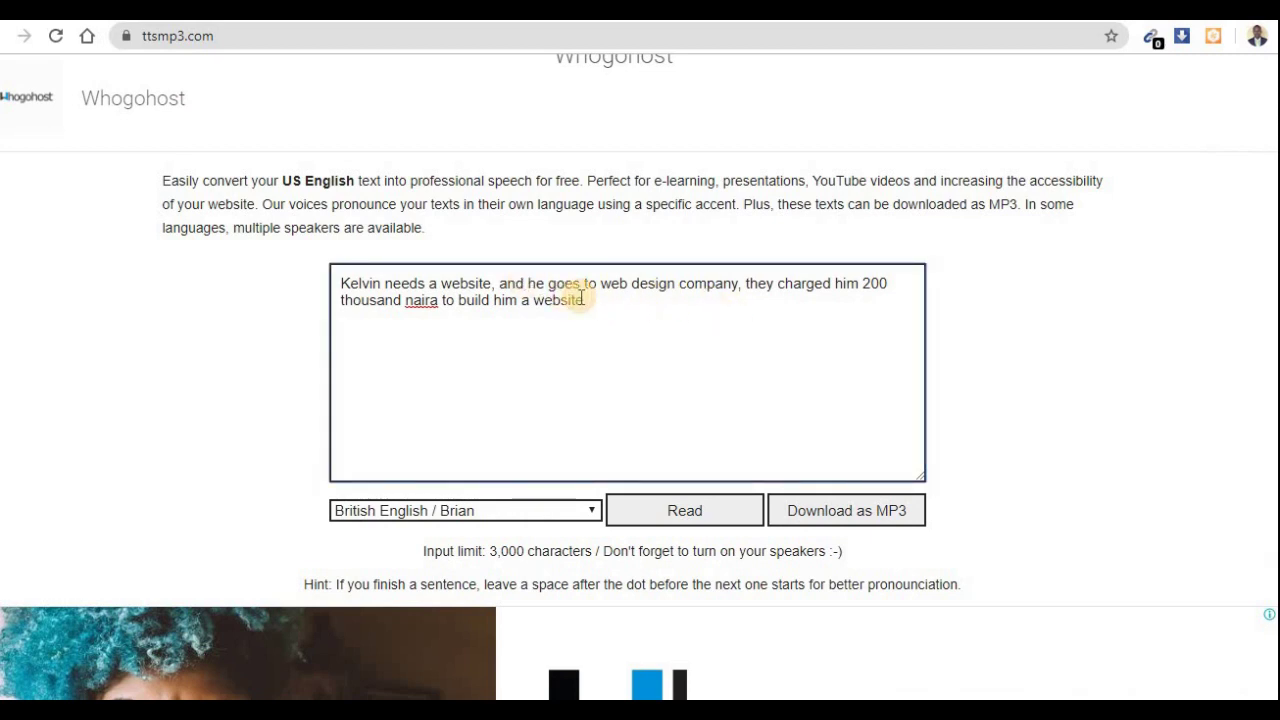
key("ctrl+v")
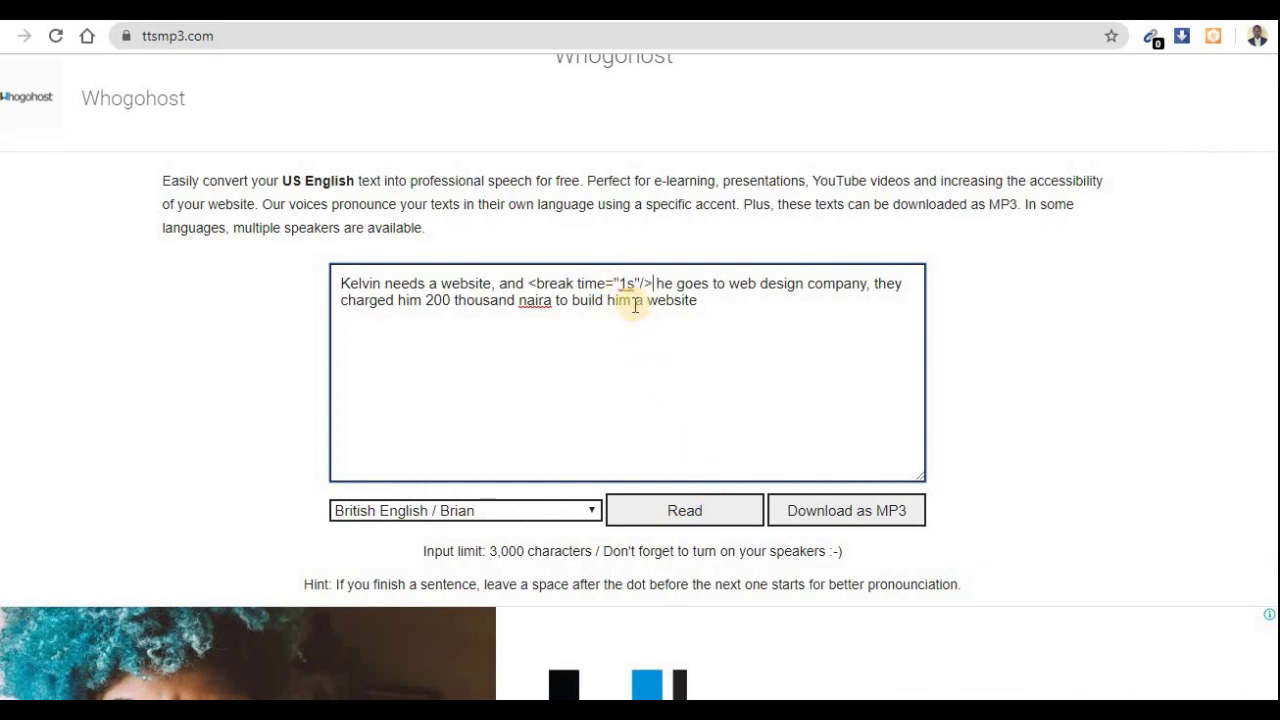
left_click(703, 514)
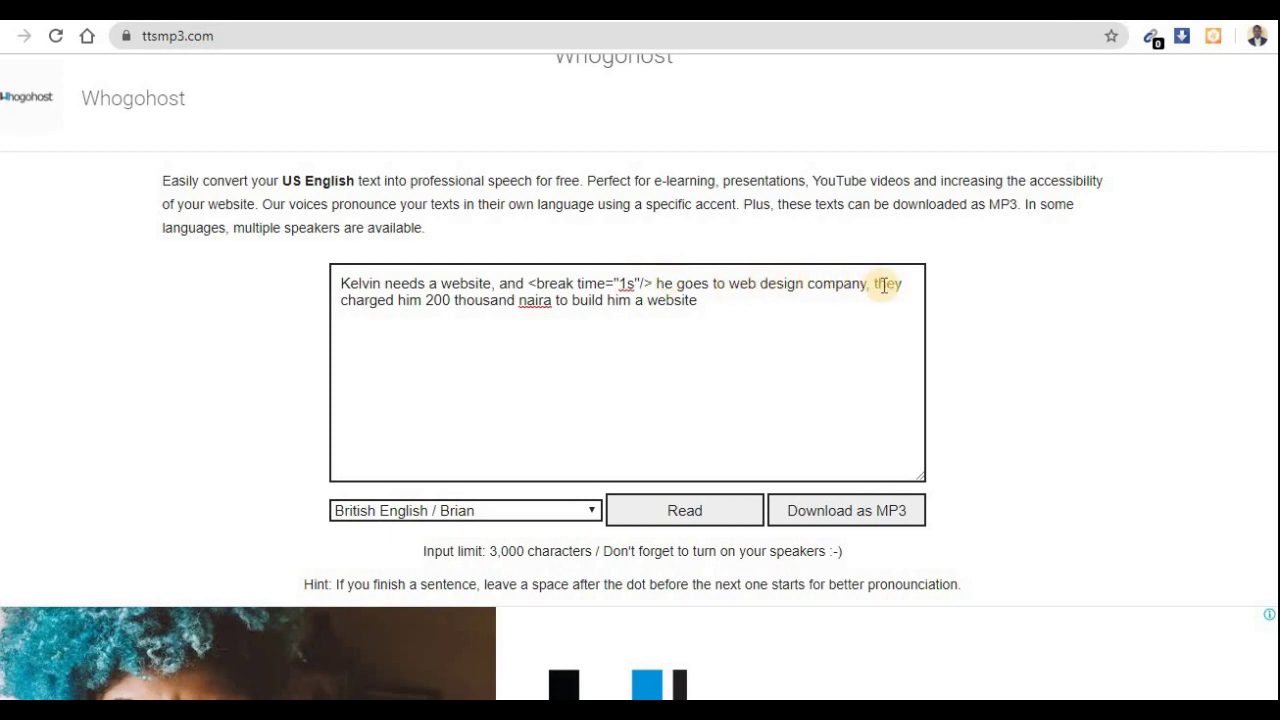
Step: Replace the text box contents with the full script from xclusivetrade.txt
scroll(677, 370, "down", 8)
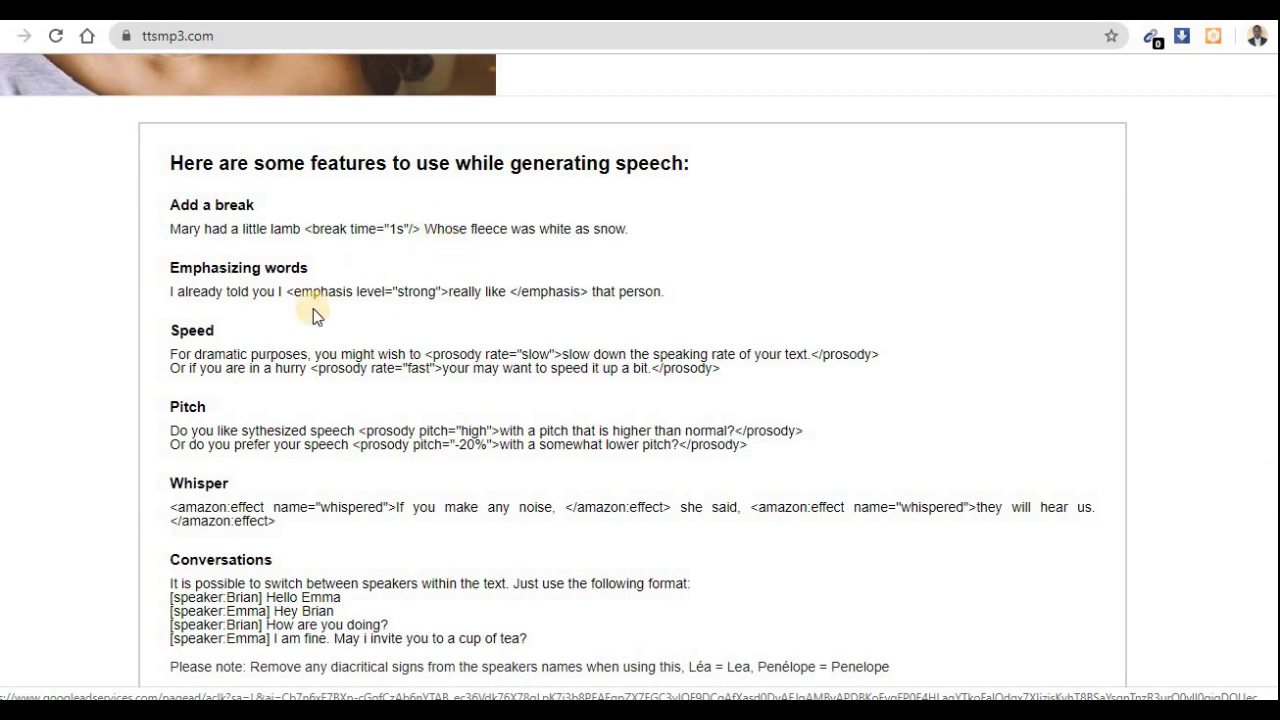
scroll(405, 452, "up", 8)
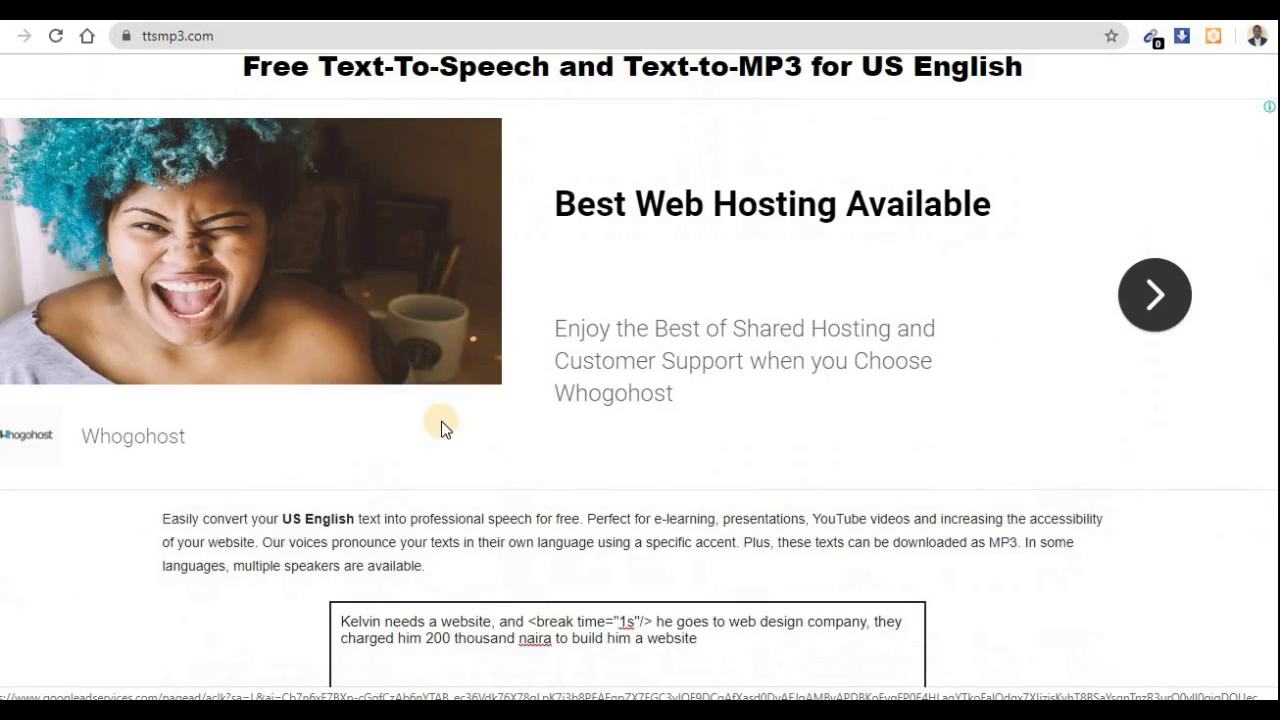
scroll(470, 410, "down", 3)
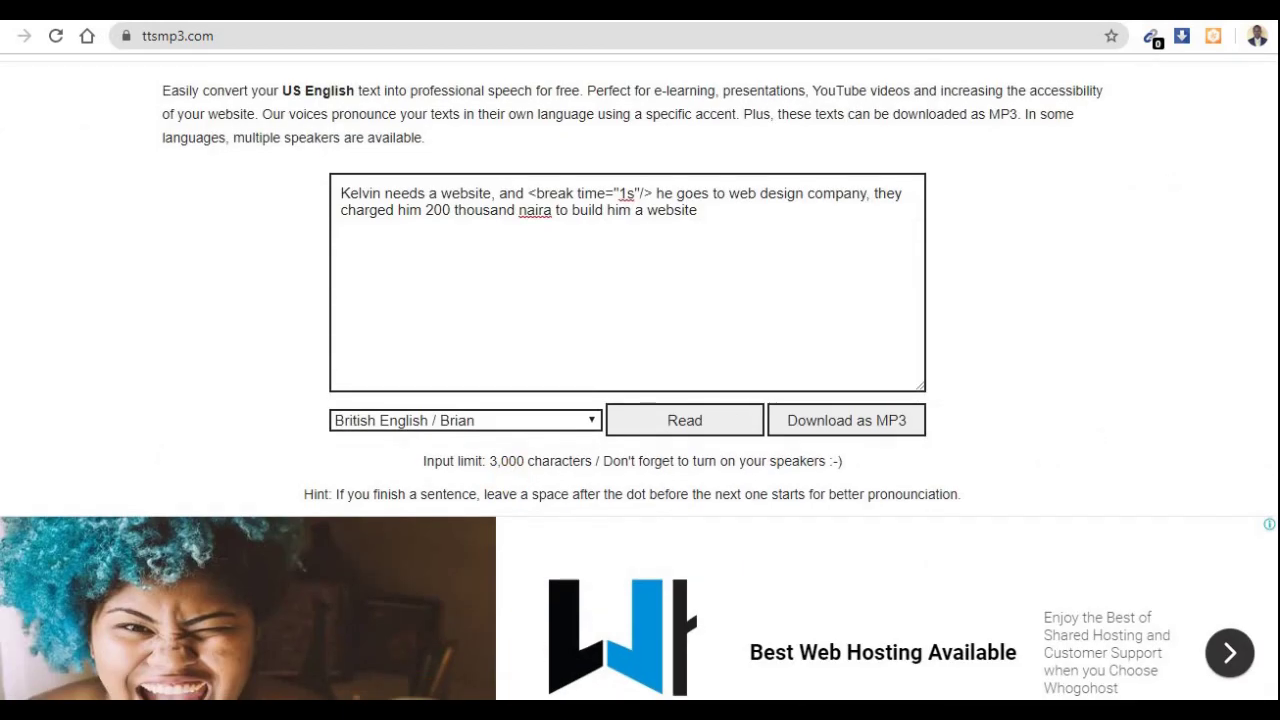
key("alt+Tab")
key("alt+Tab")
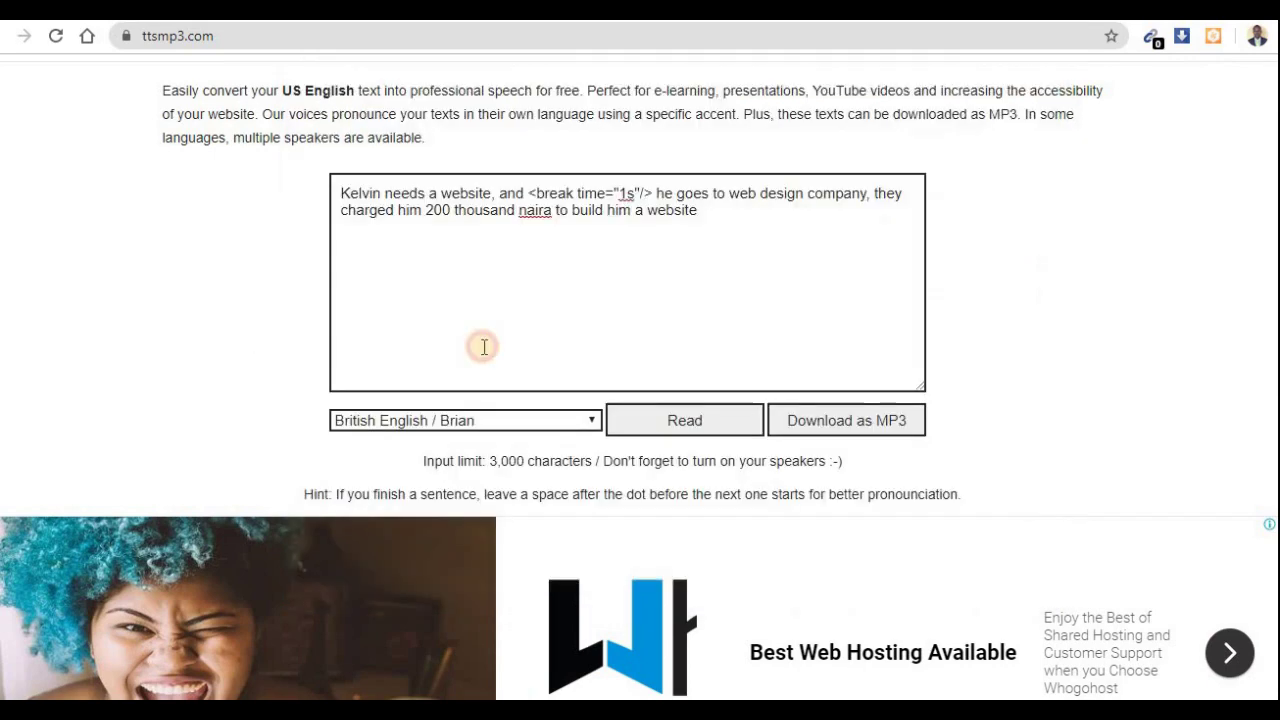
left_click(511, 343)
key("ctrl+a")
key("ctrl+v")
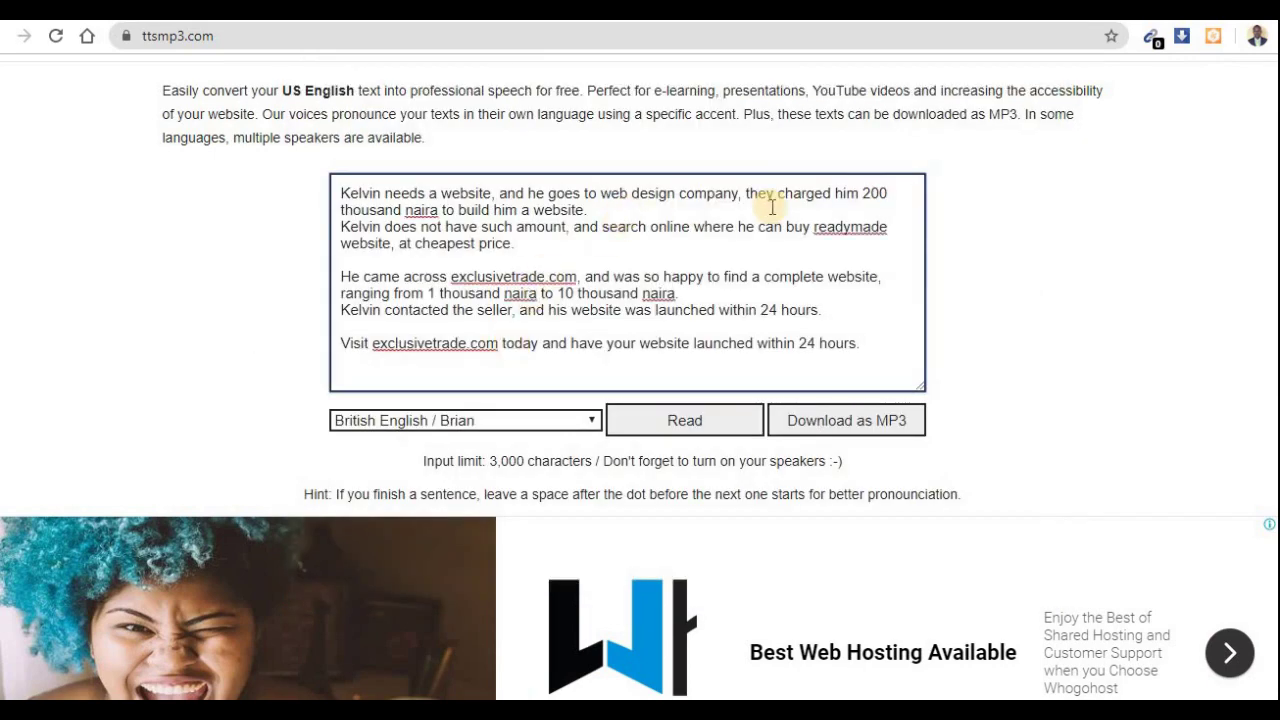
Step: Try a line break after "200" in the first sentence of the script
left_click(889, 192)
key("Return")
key("Return")
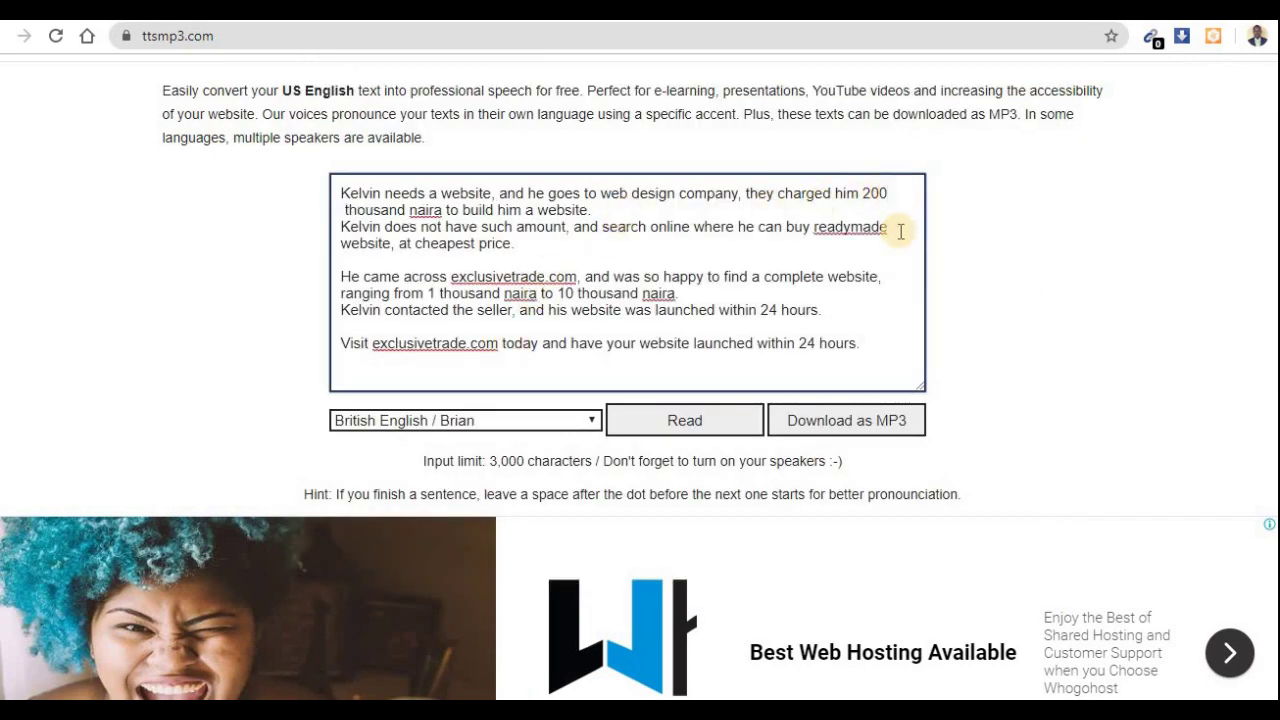
key("Delete")
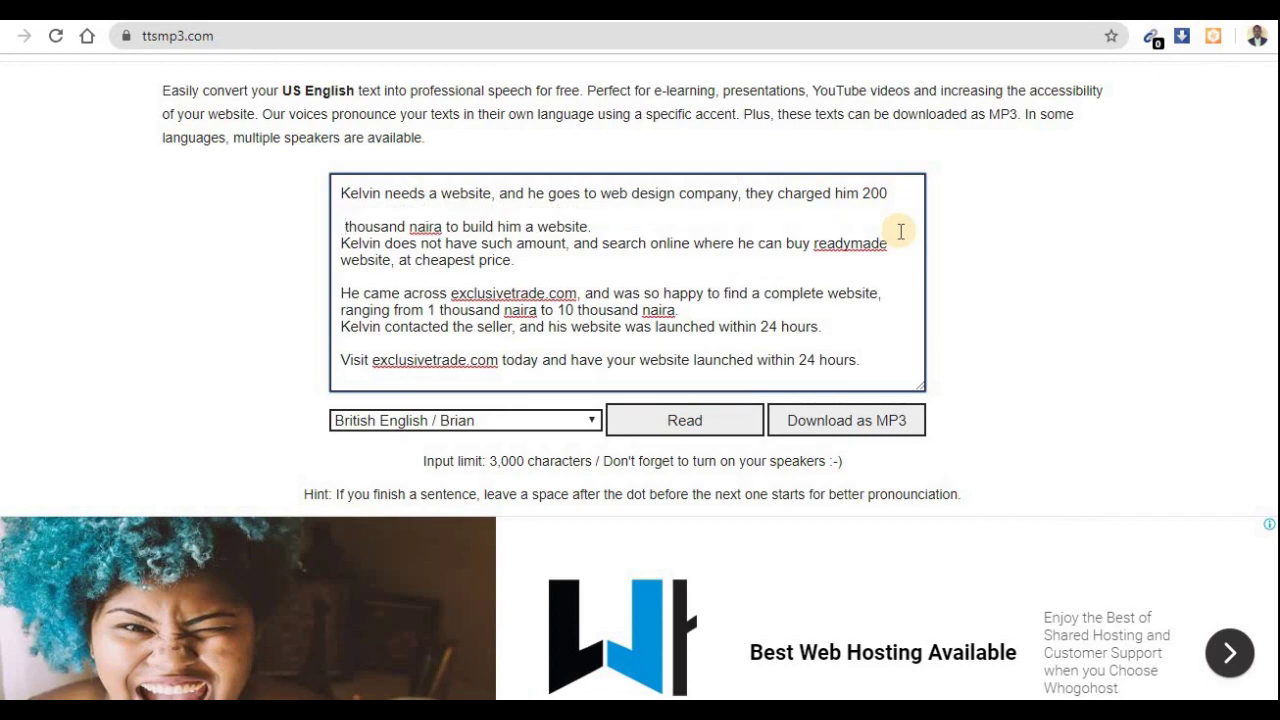
key("BackSpace")
key("BackSpace")
key("BackSpace")
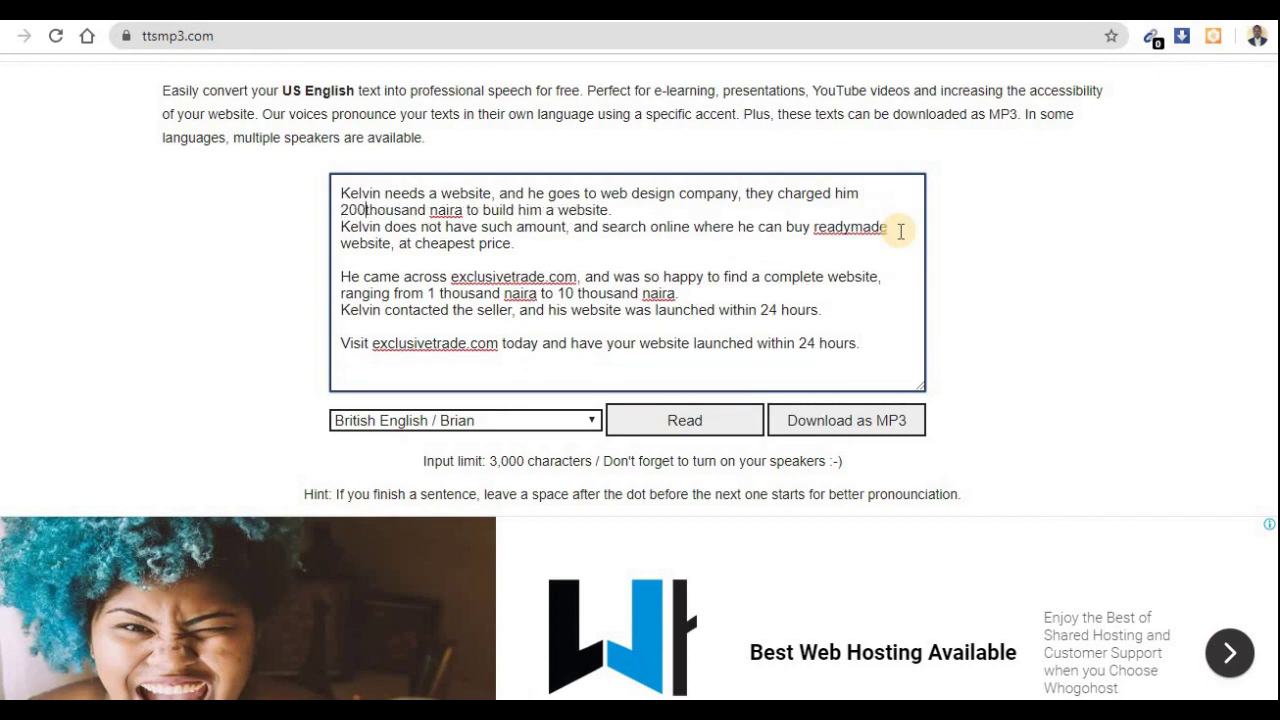
key("Return")
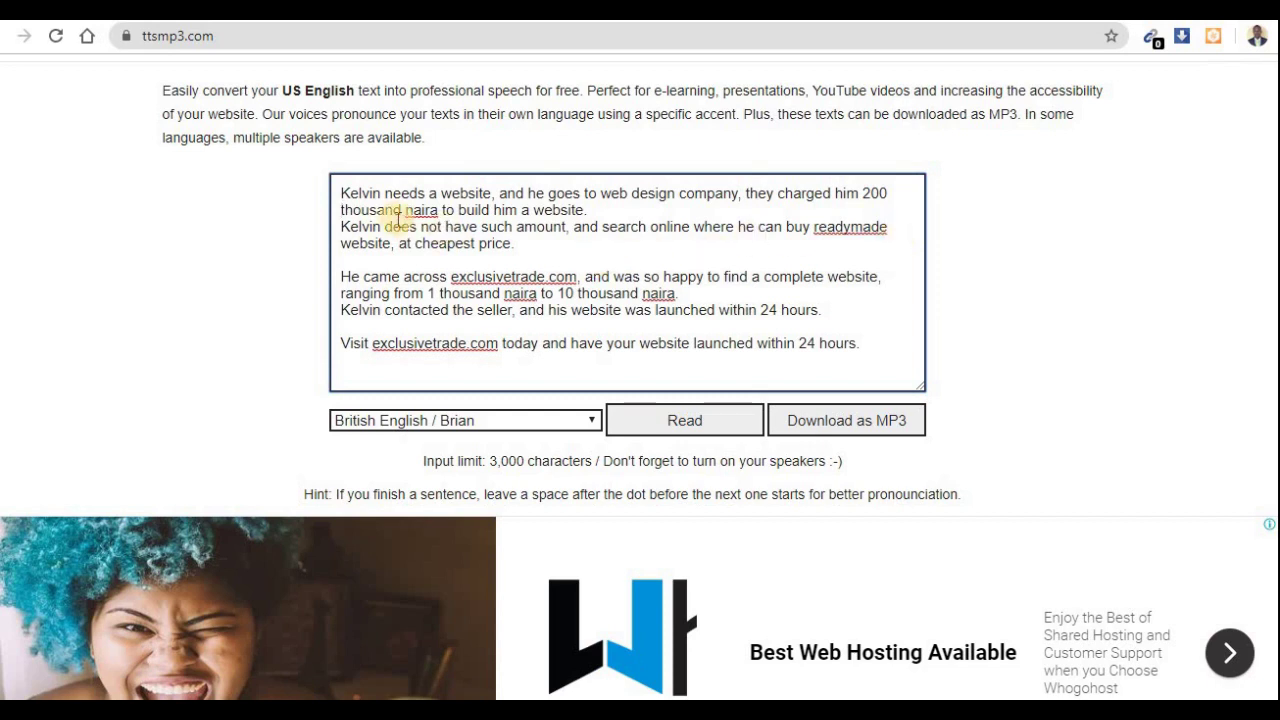
left_click(568, 227)
type(",")
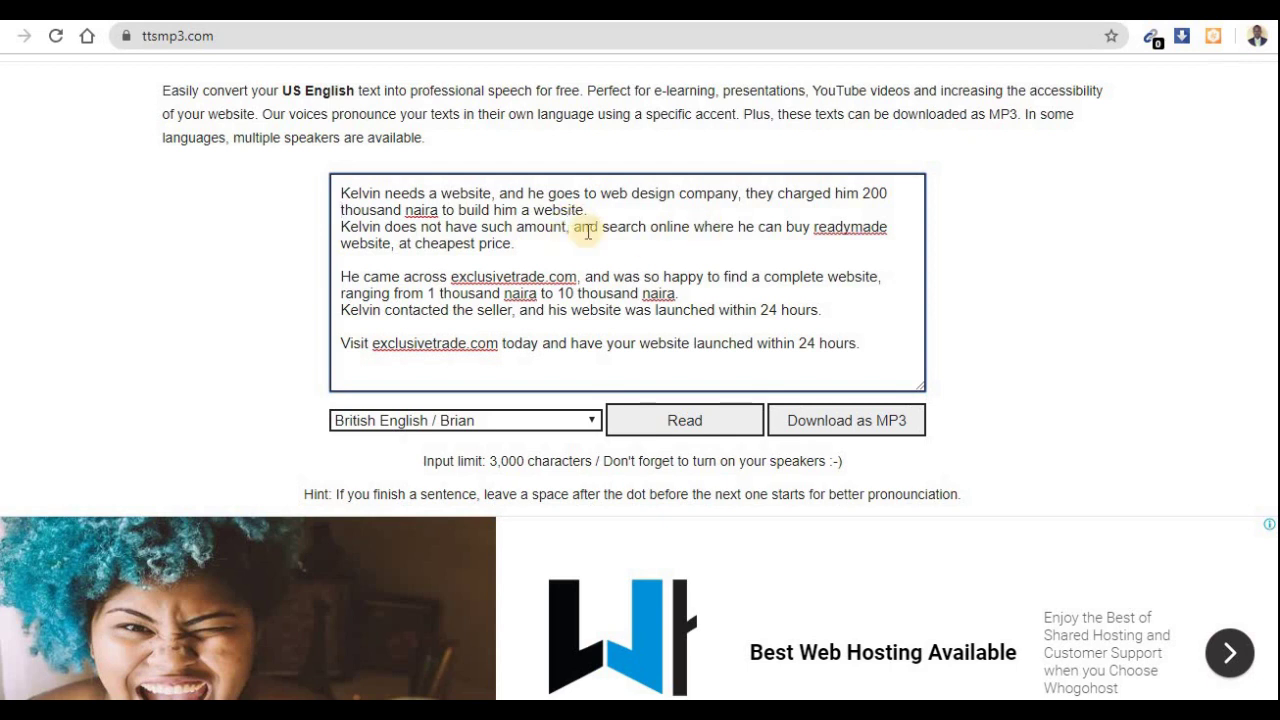
left_click(570, 227)
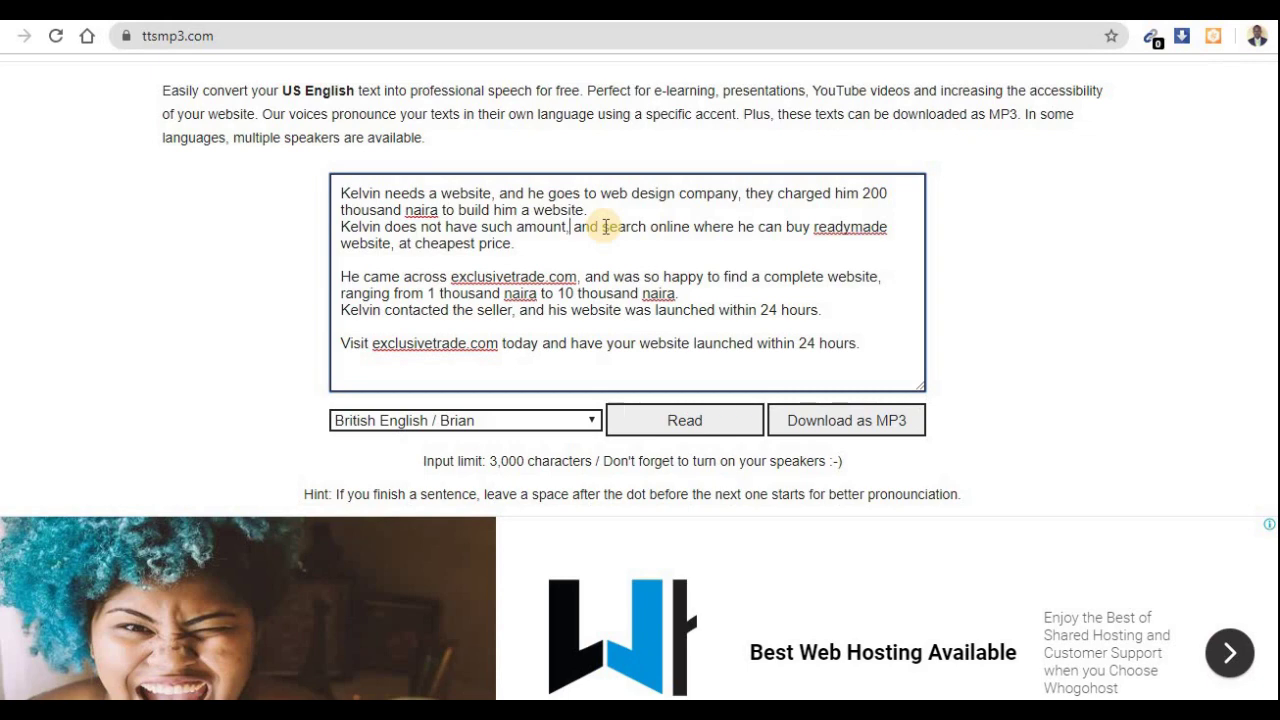
scroll(425, 400, "up", 5)
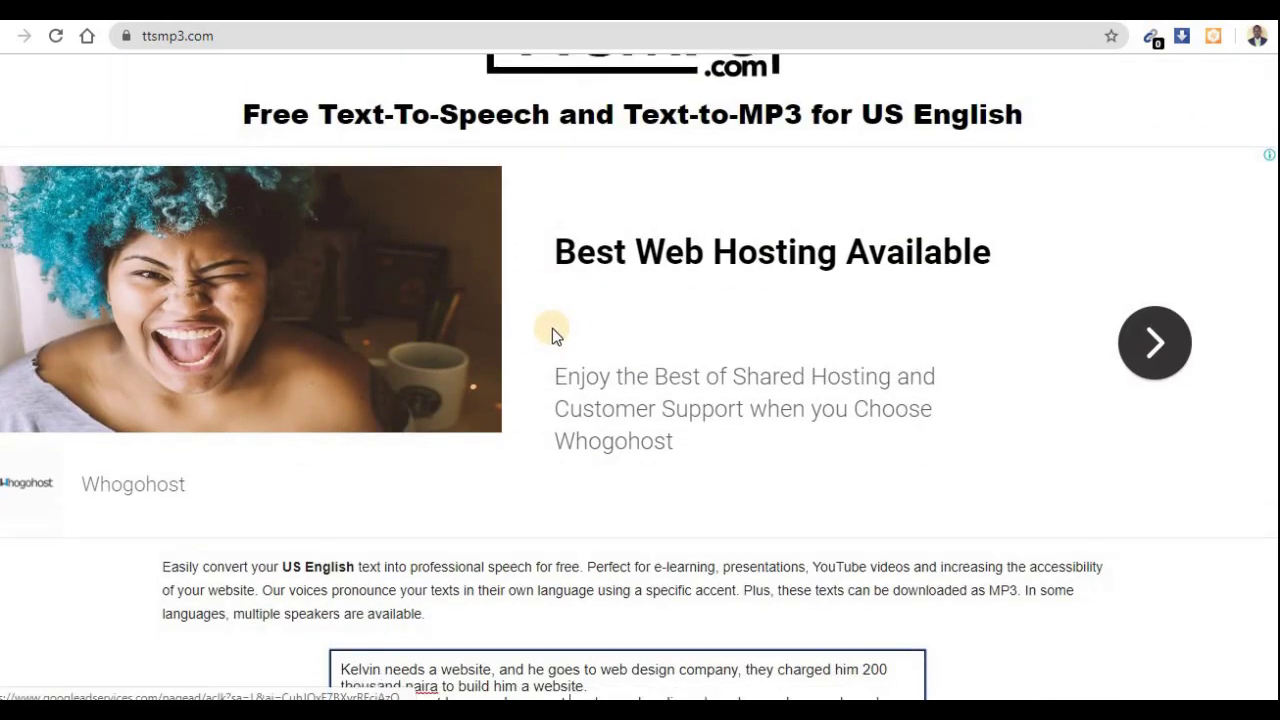
scroll(500, 320, "down", 6)
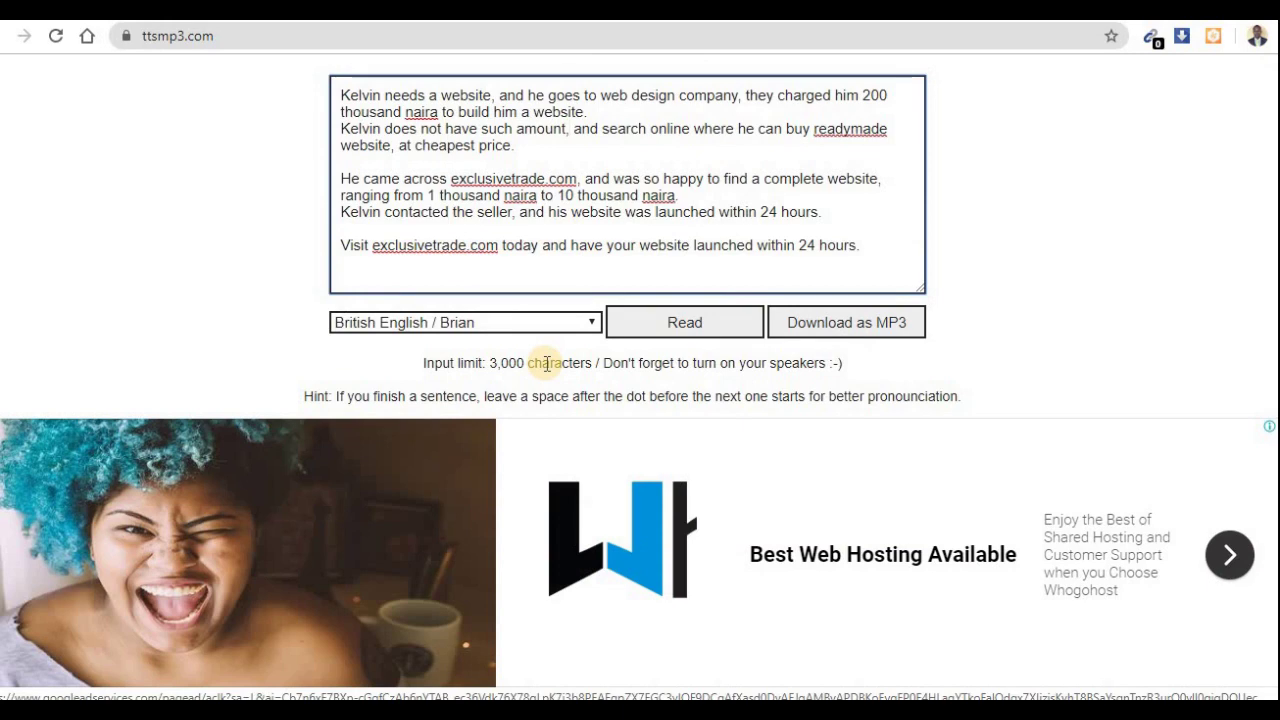
scroll(522, 236, "up", 2)
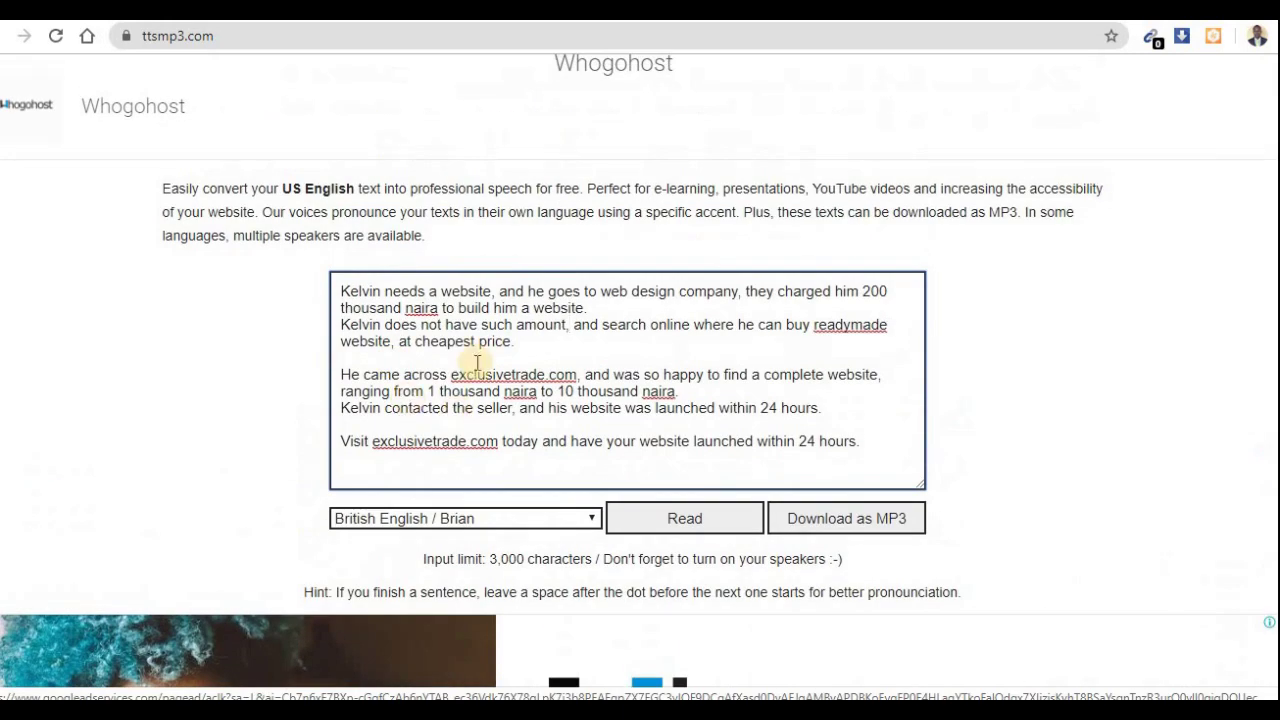
left_click(346, 291)
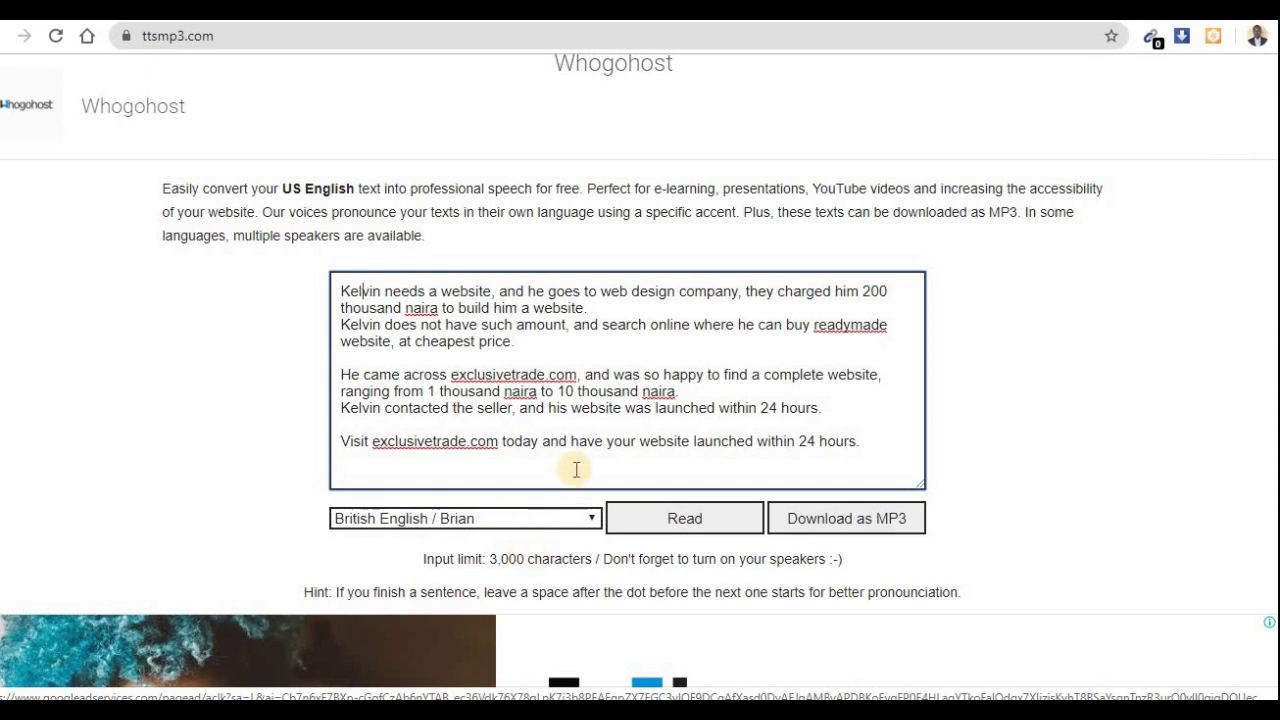
Step: Copy the whole script, clear the text box and paste the script back into it
left_click(800, 443)
key("ctrl+a")
key("ctrl+c")
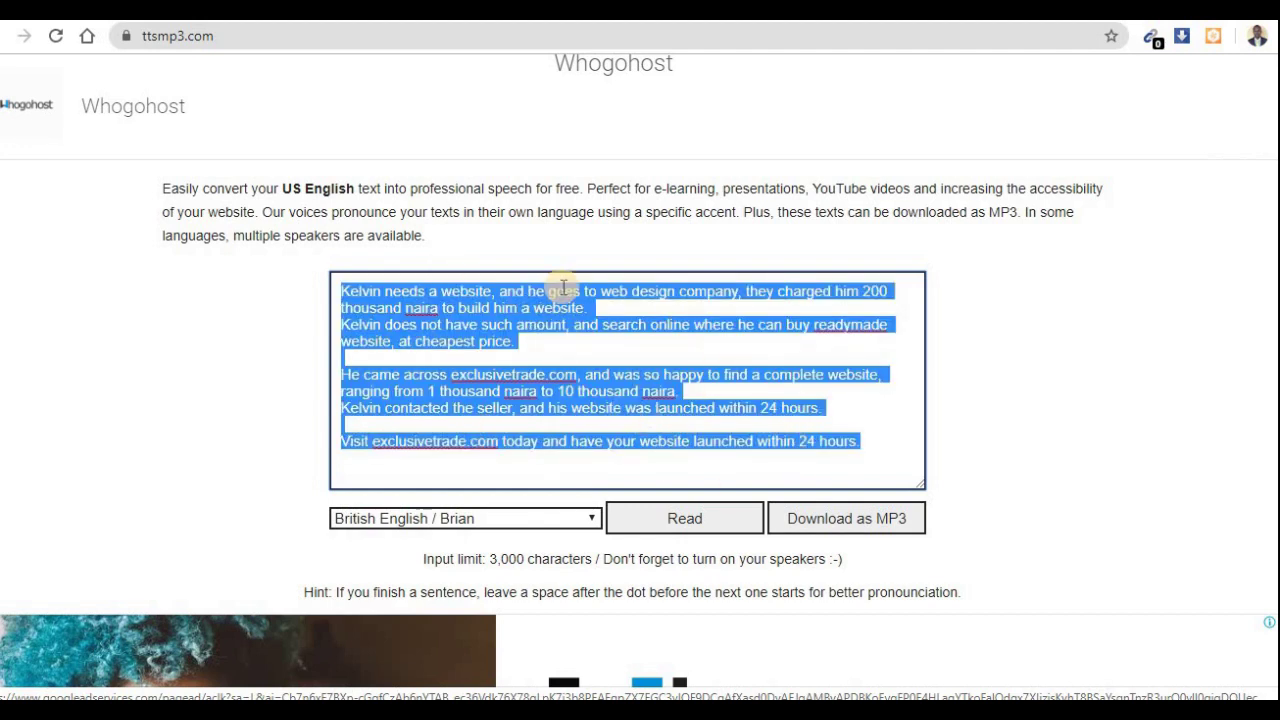
key("BackSpace")
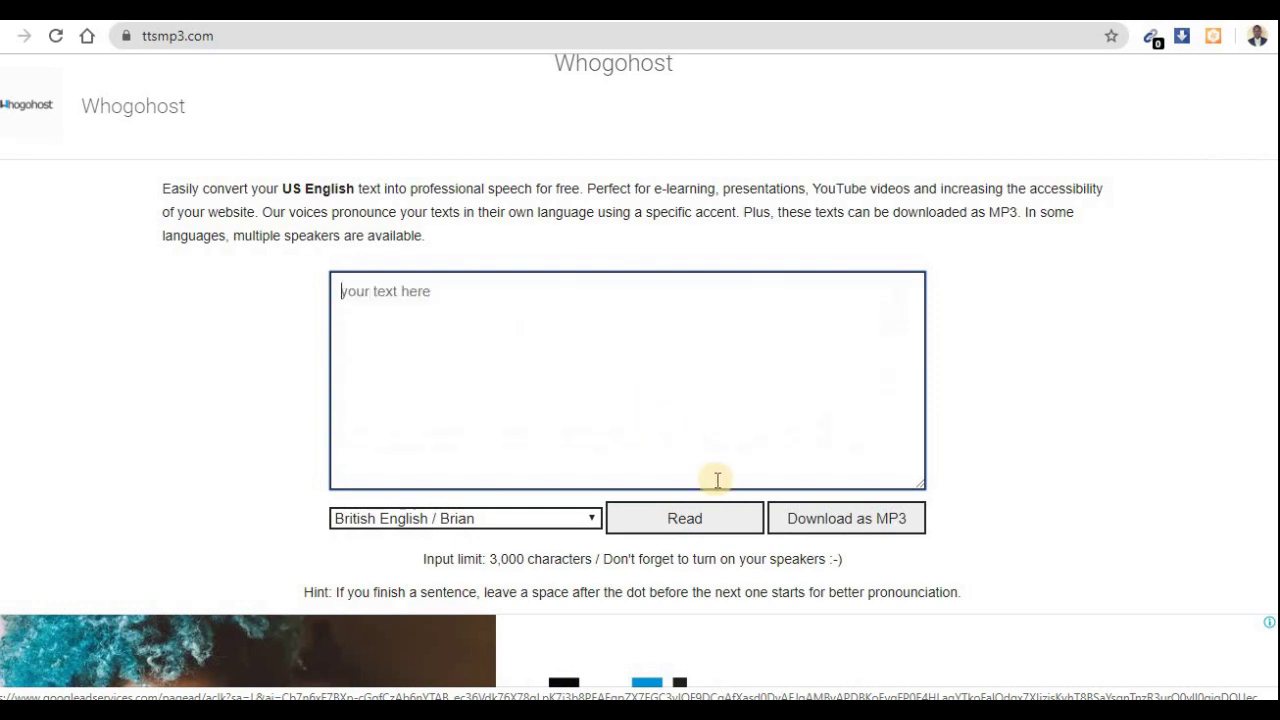
left_click(409, 355)
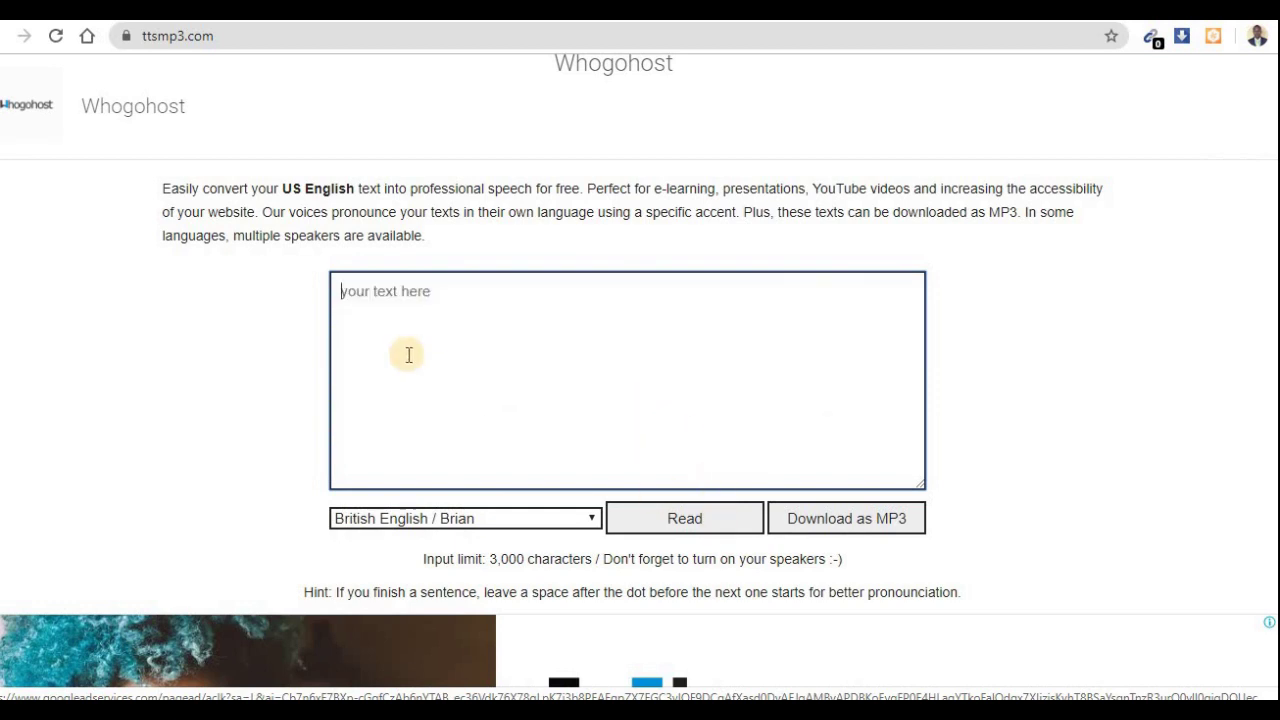
key("ctrl+v")
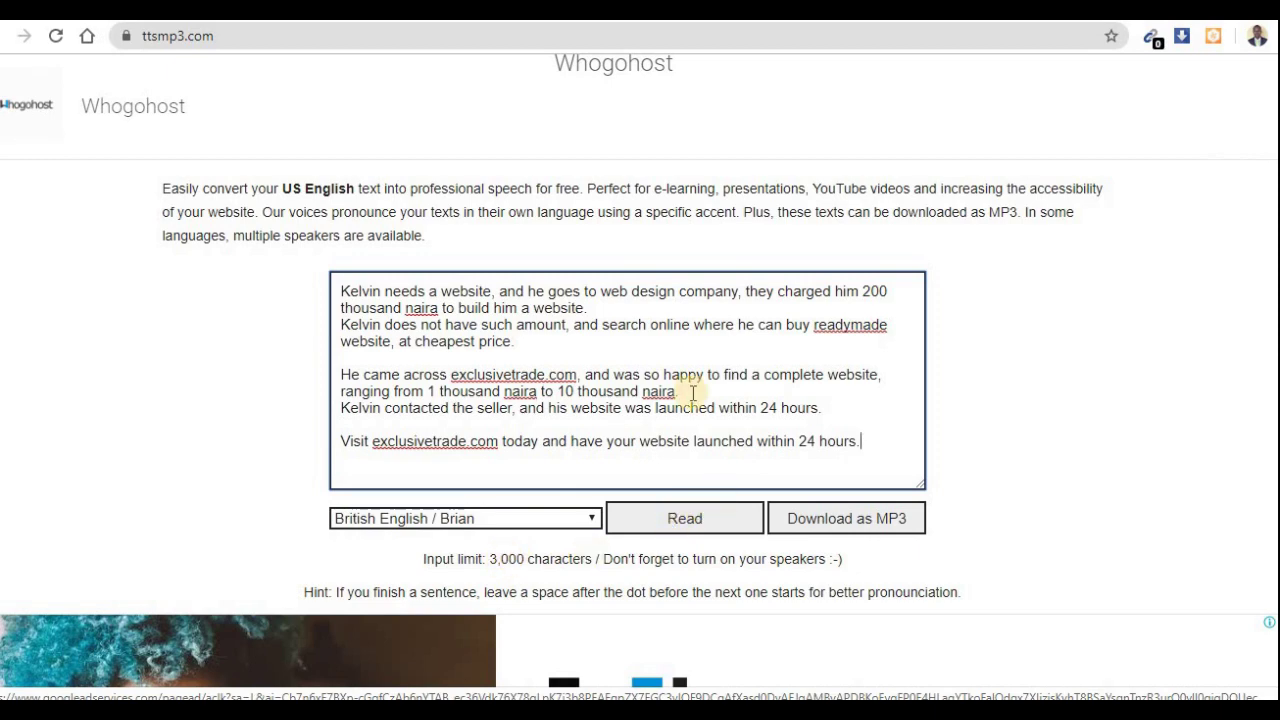
Step: Open the alternative text-to-speech site fromtexttospeech.com in a new browser tab
scroll(655, 298, "down", 2)
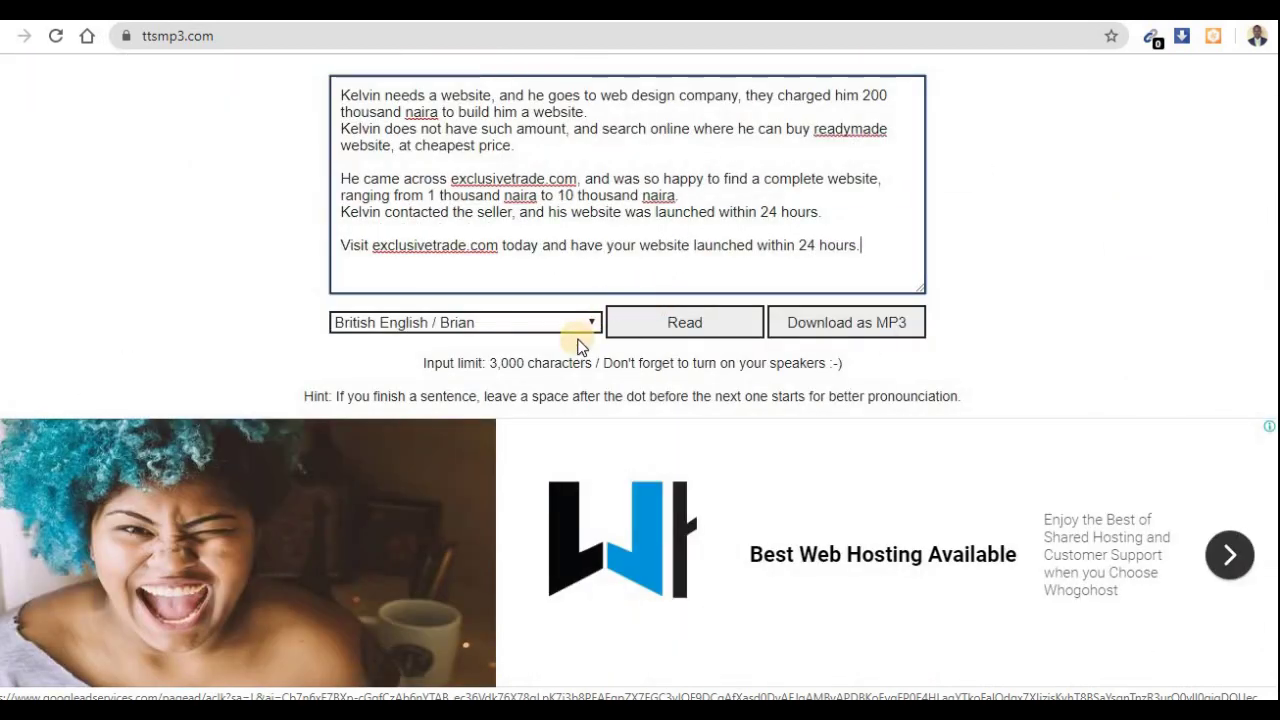
scroll(571, 343, "up", 1)
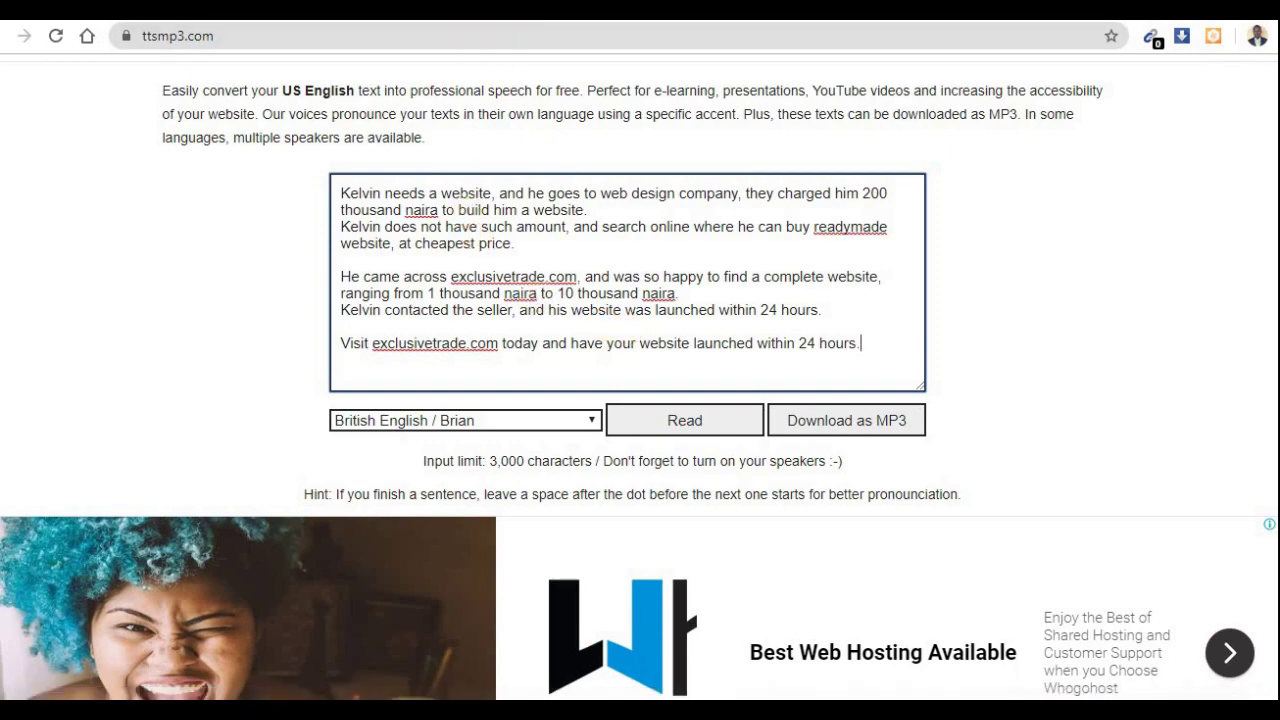
key("ctrl+t")
type("fromtexttospeech.com")
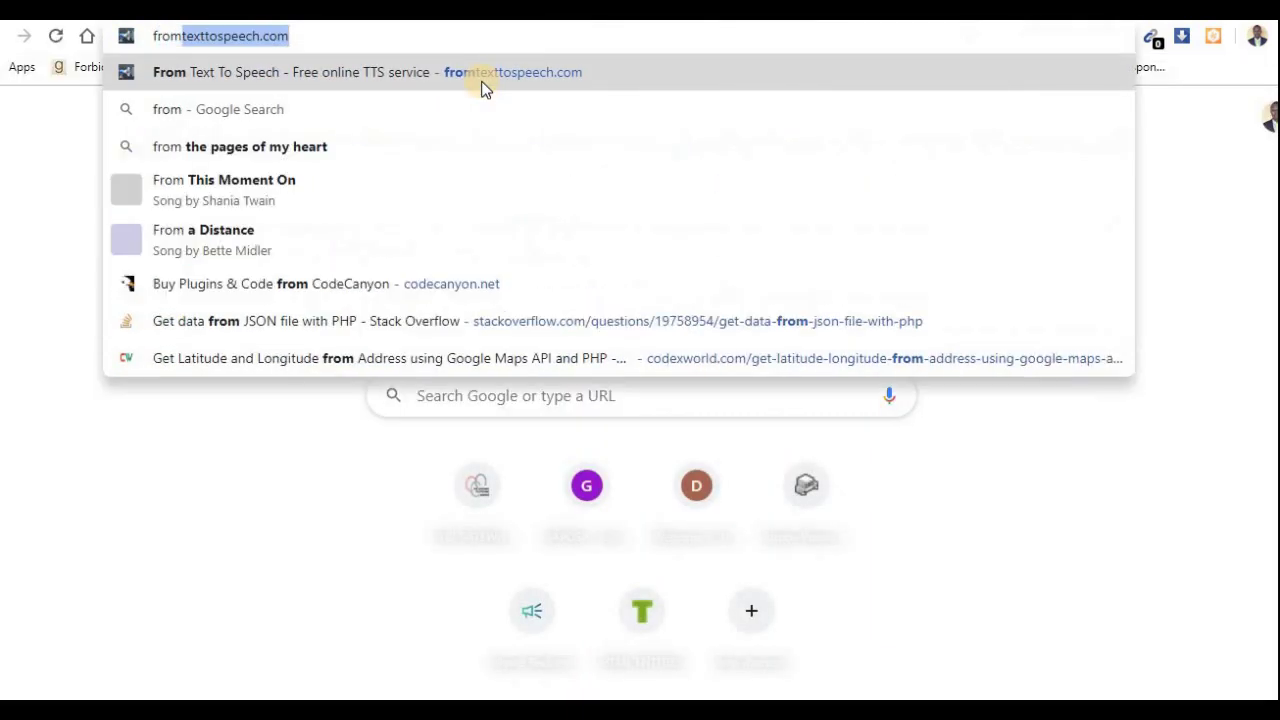
left_click(481, 88)
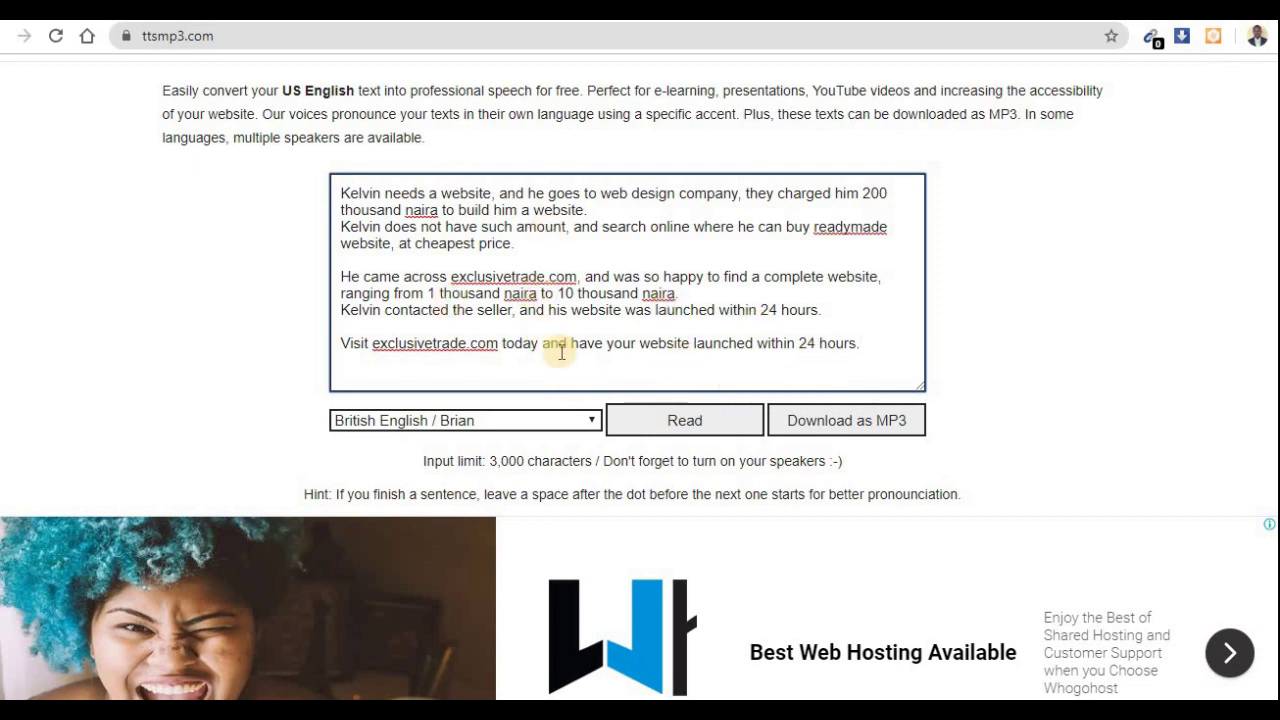
Step: Download the British English / Brian speech as an MP3, play the downloaded file and close the media player
left_click(818, 420)
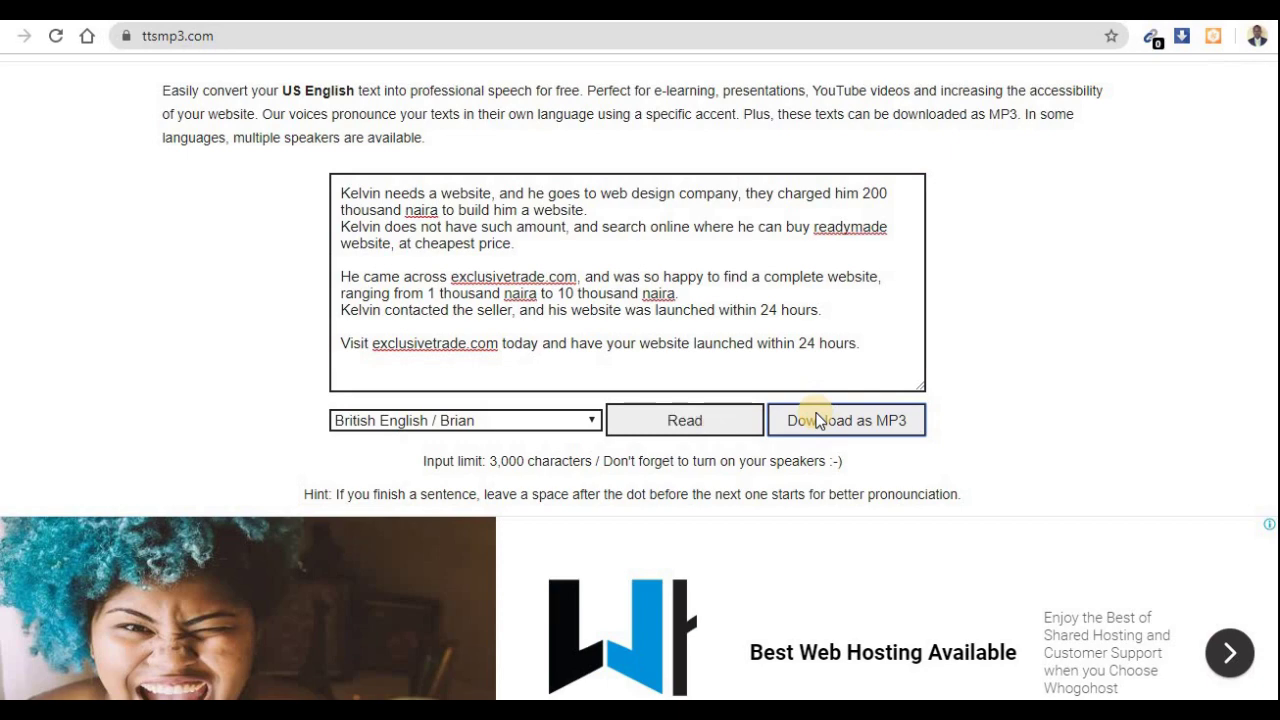
left_click(73, 686)
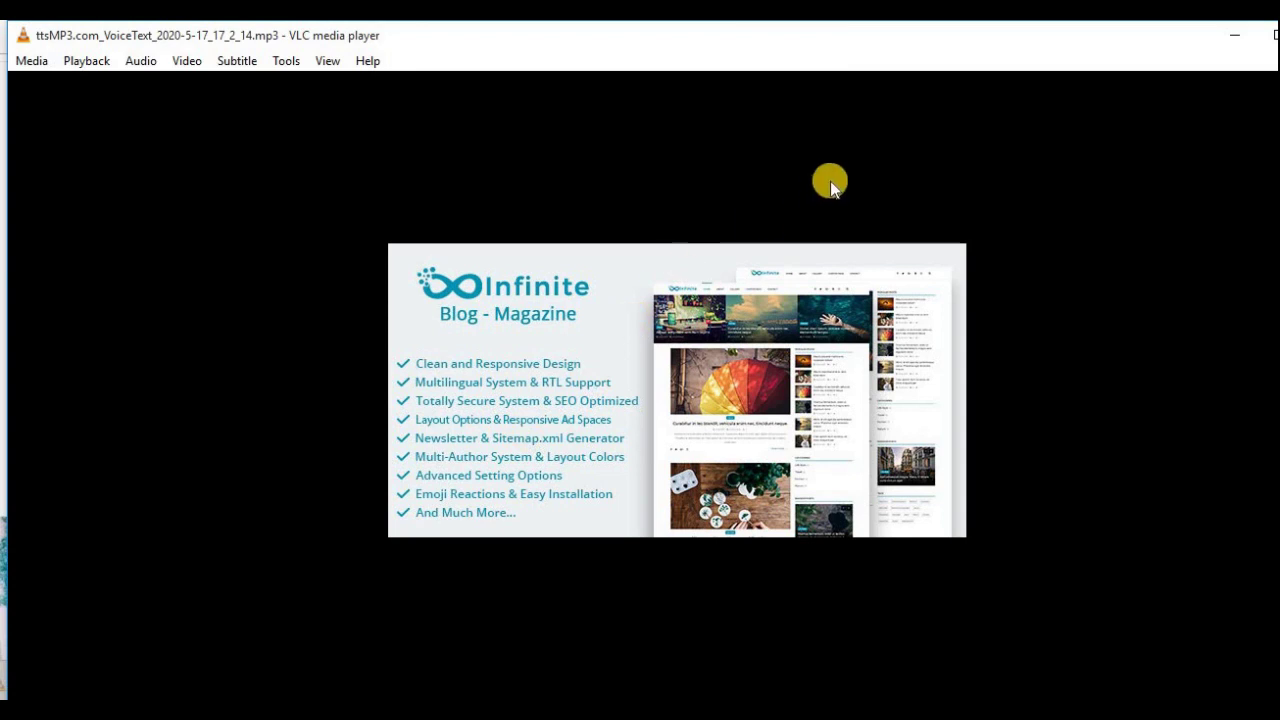
left_click(1268, 42)
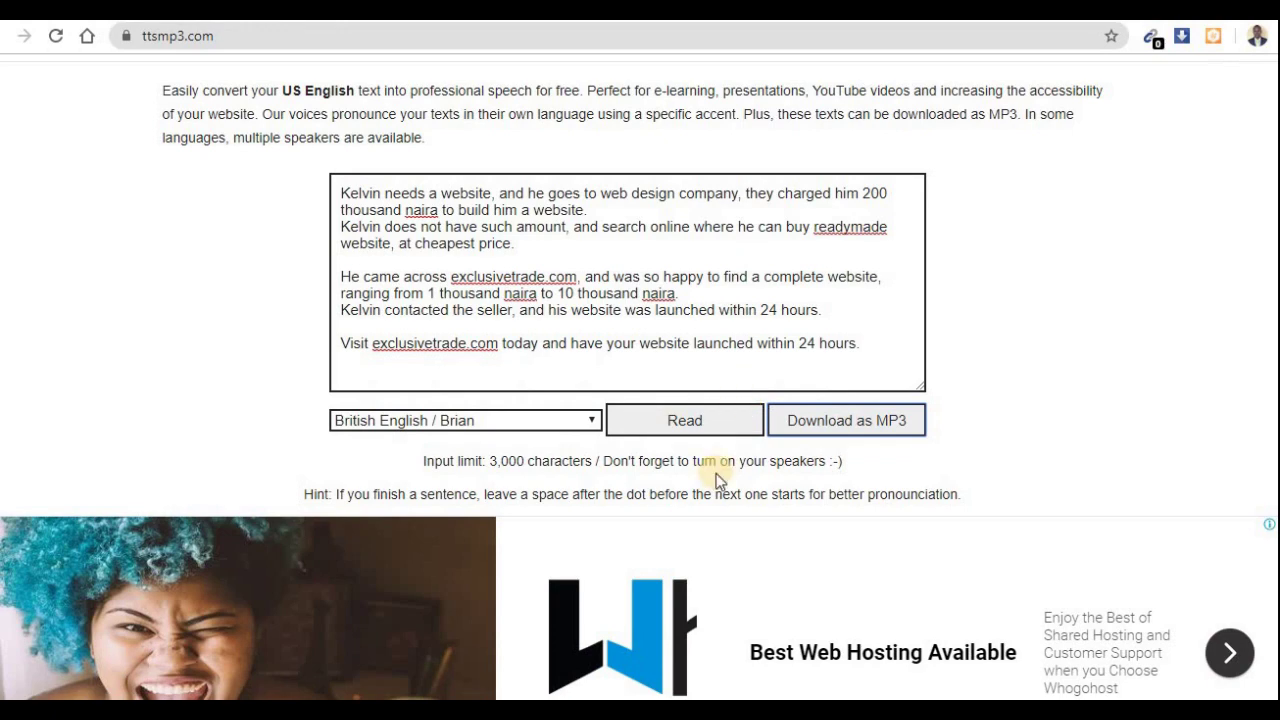
scroll(716, 473, "down", 3)
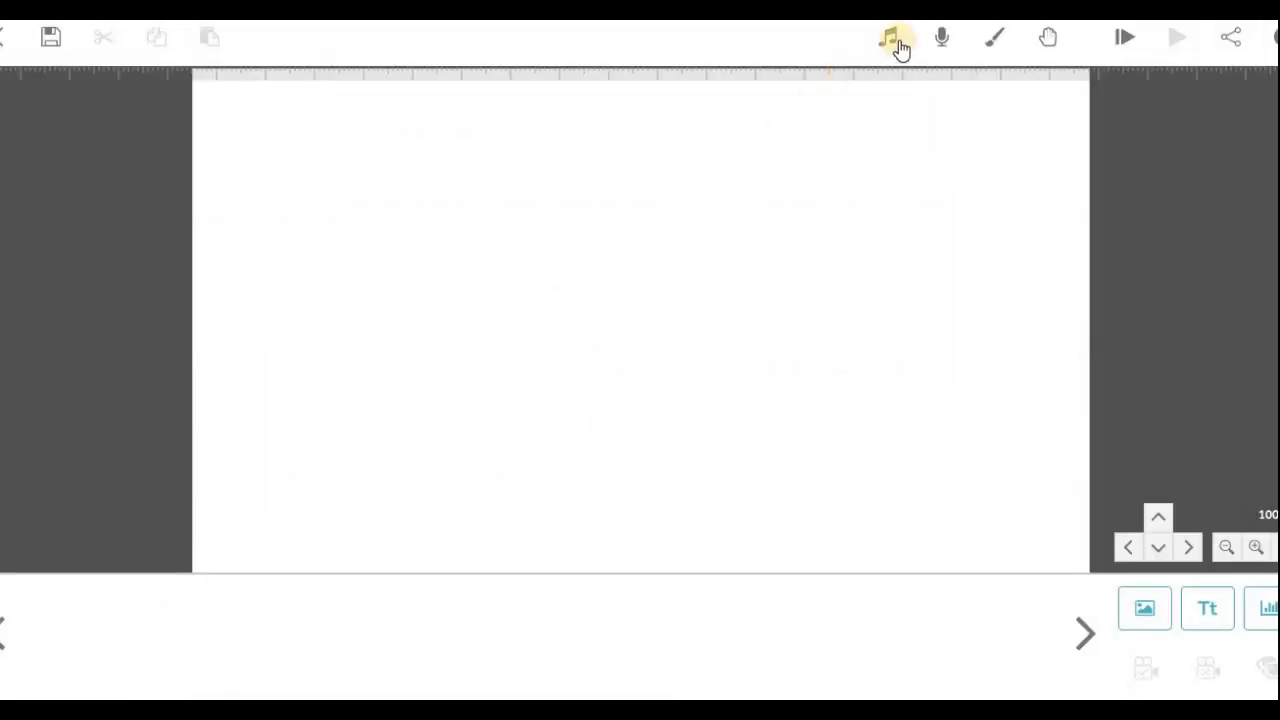
Step: Switch to VideoScribe, import the speech MP3 file as the scribe voiceover, preview it and apply it
left_click(938, 40)
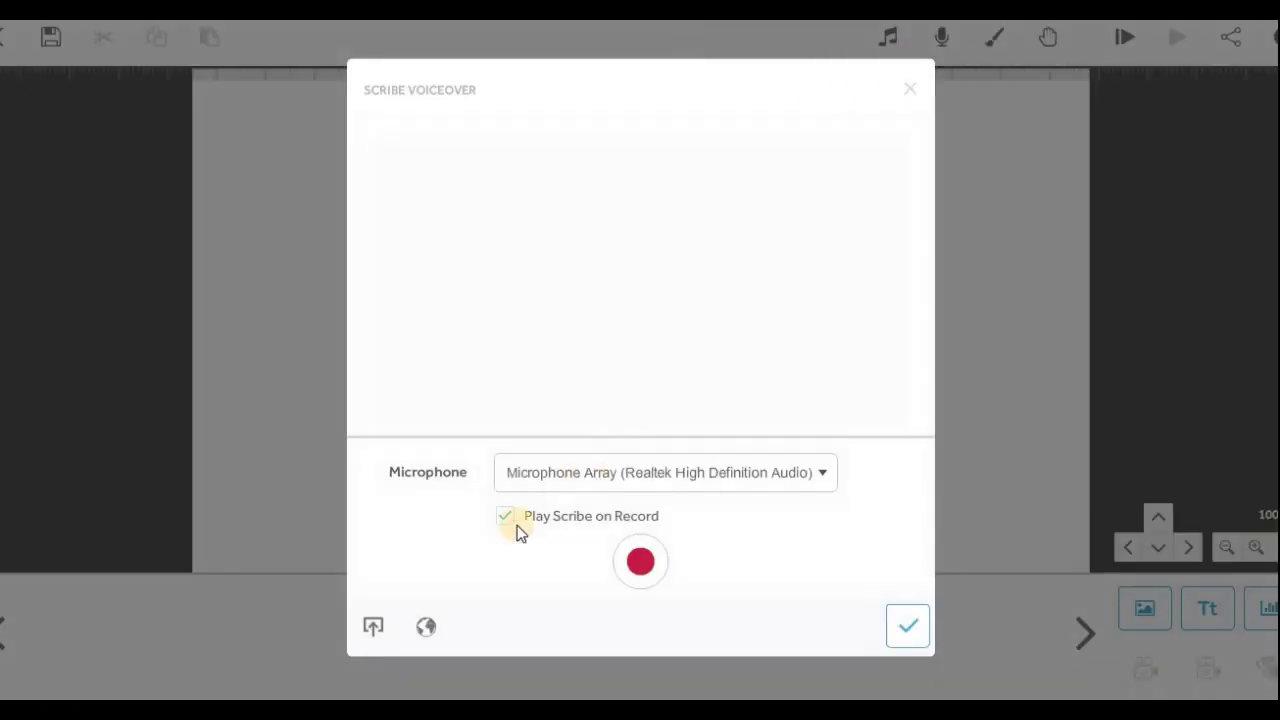
left_click(375, 627)
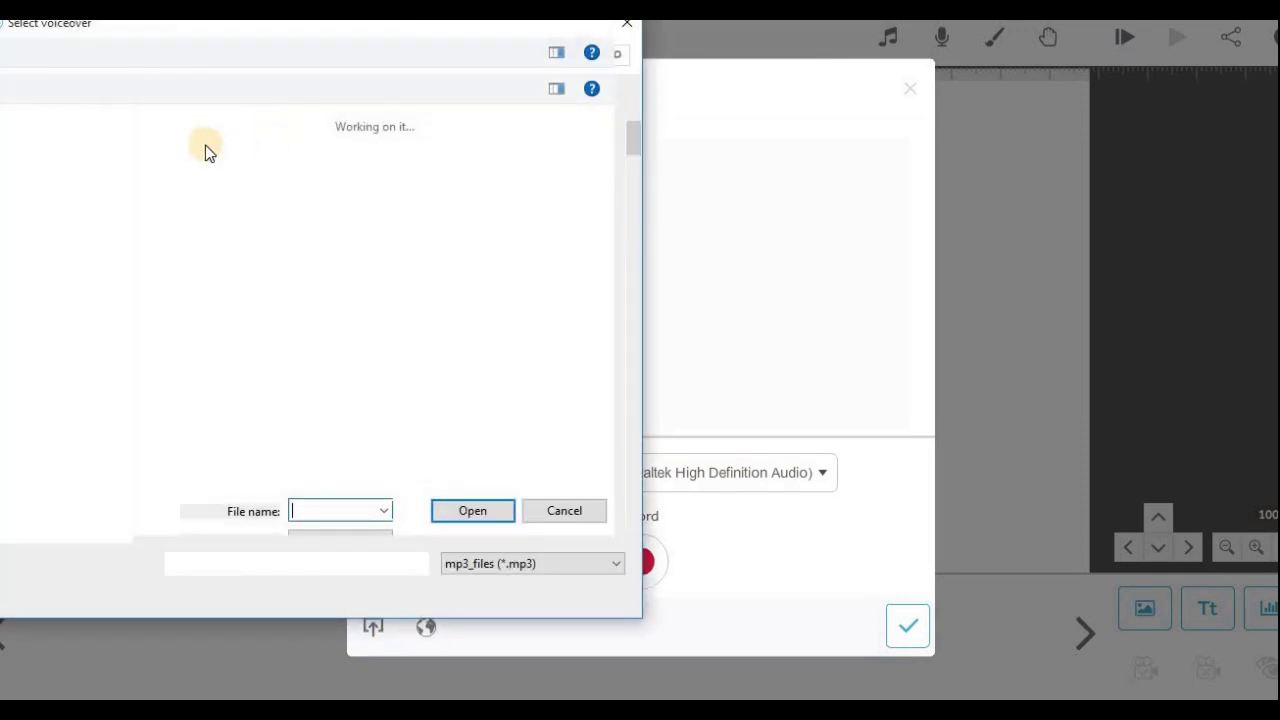
left_click(187, 147)
double_click(187, 147)
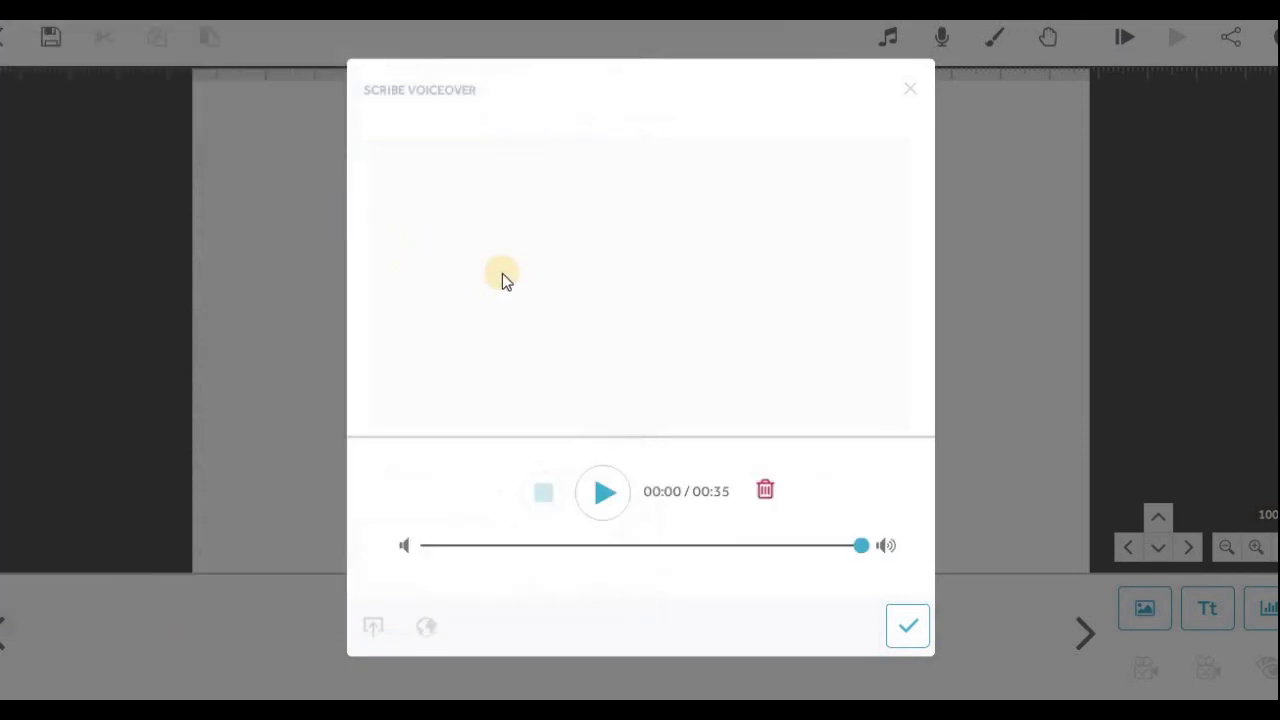
left_click(590, 500)
left_click(590, 500)
left_click(907, 630)
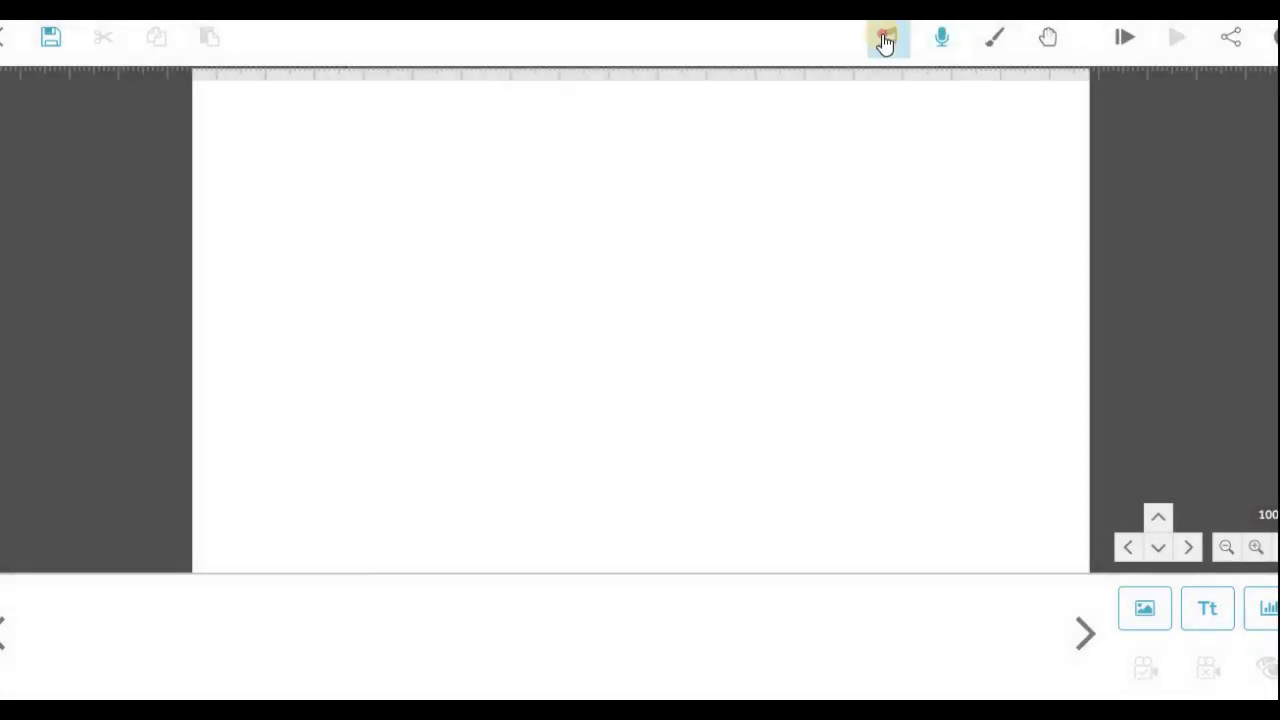
Step: Add the Pop track "Never Mind" as the scribe's background music and lower its volume
left_click(887, 37)
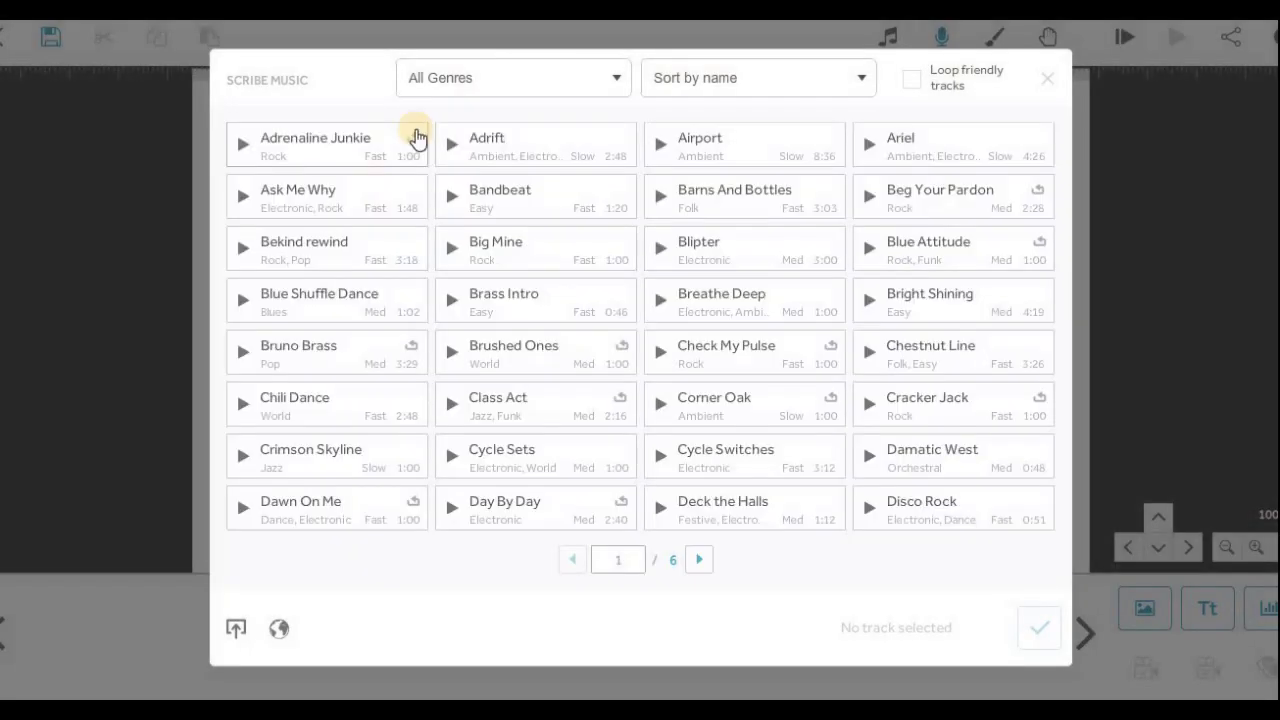
left_click(559, 80)
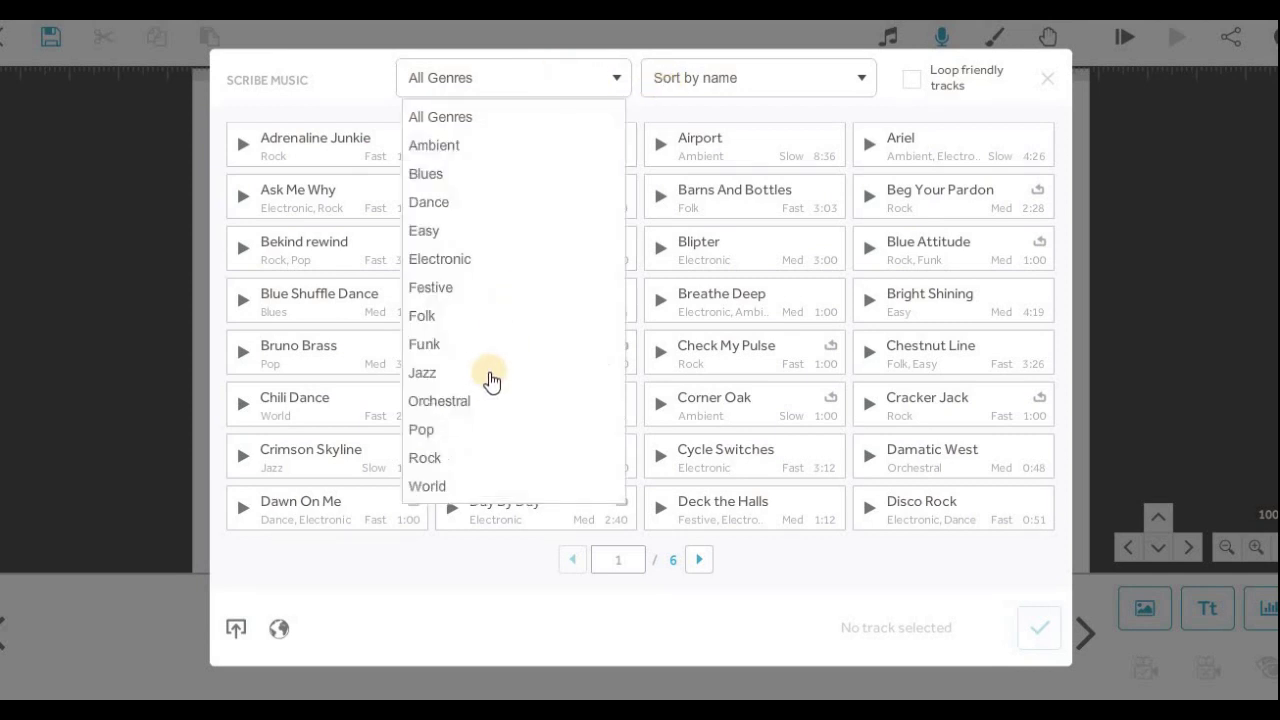
left_click(469, 428)
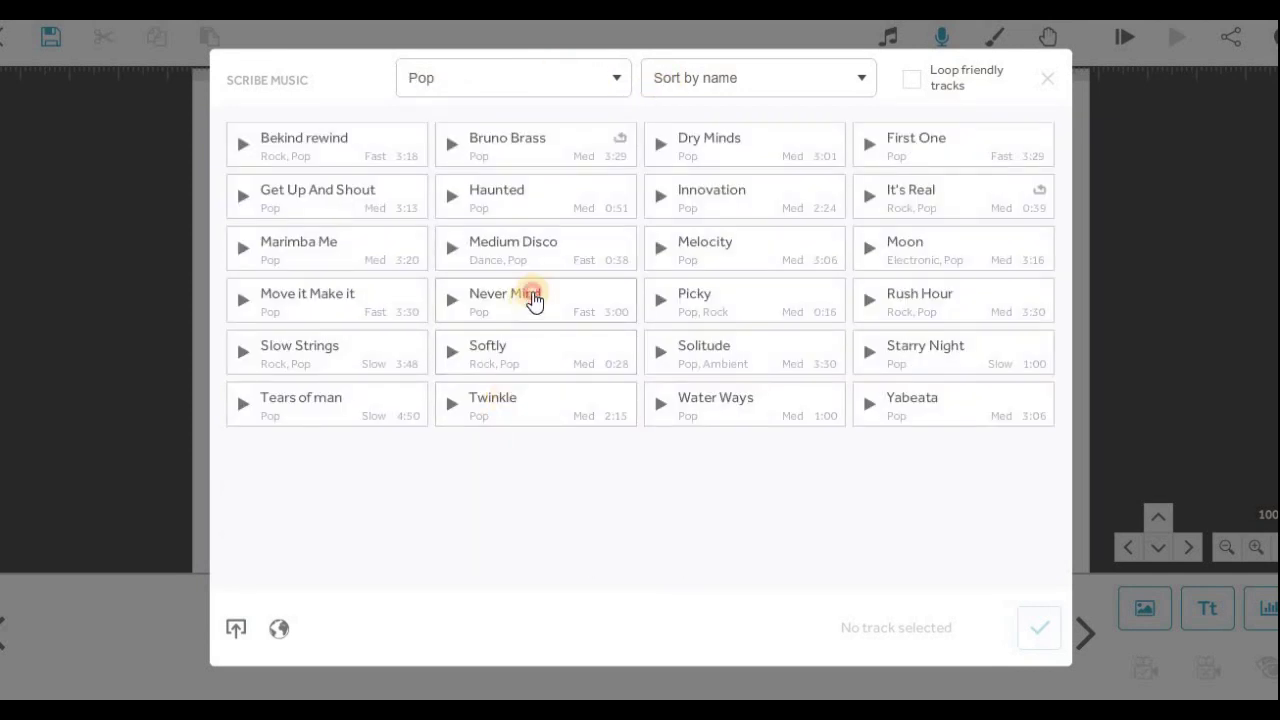
left_click(531, 297)
left_click_drag(685, 637, 600, 638)
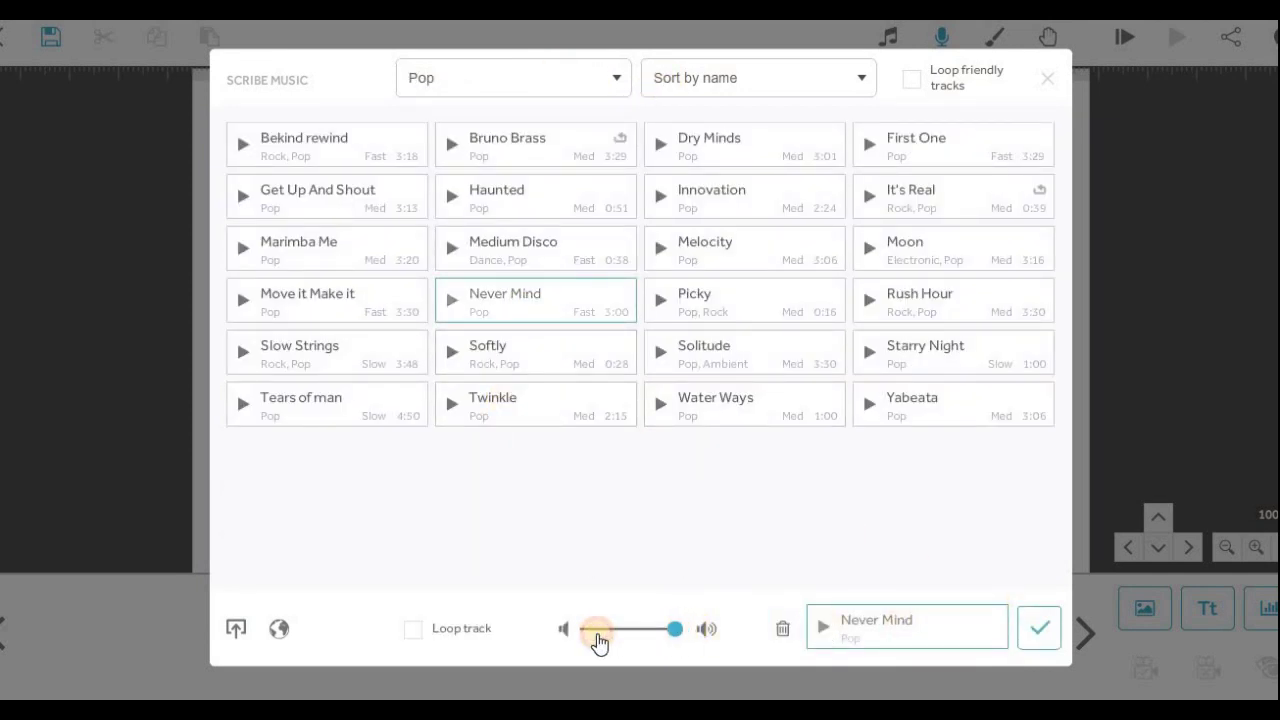
left_click(1036, 625)
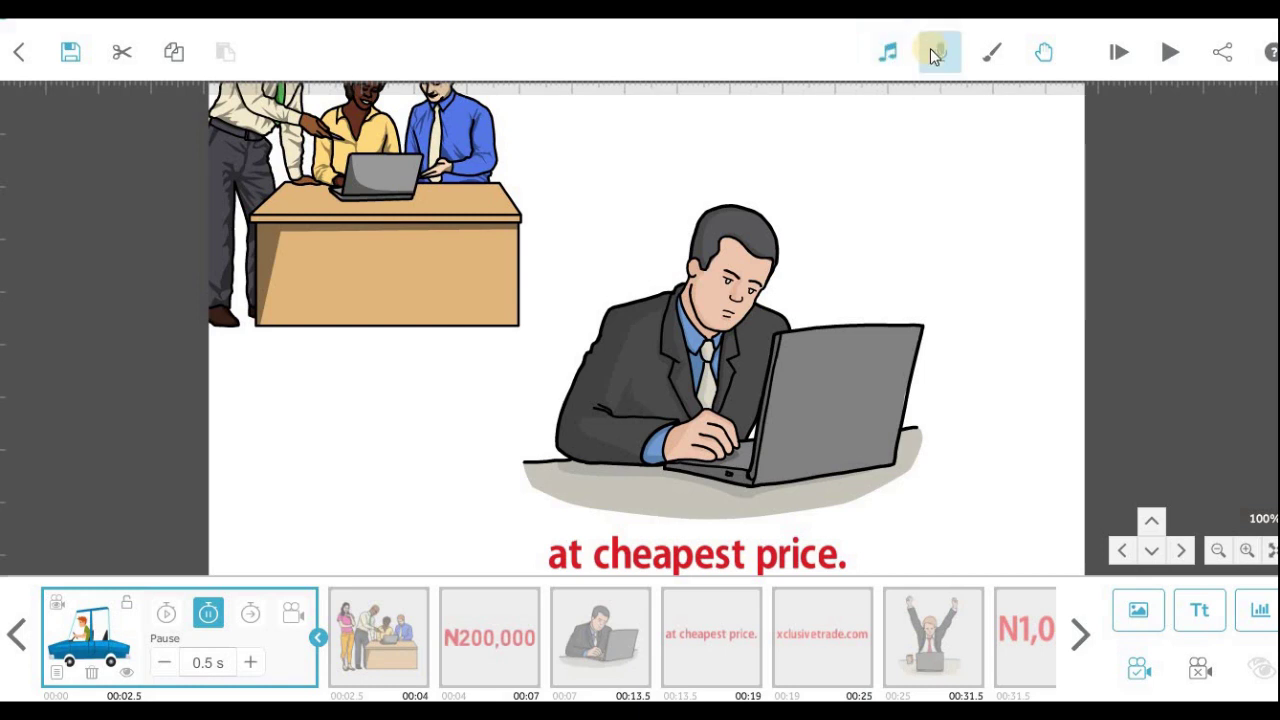
Step: Set the animate time of the N200,000 text element to 3.5 s and preview the scribe from the start
left_click(897, 58)
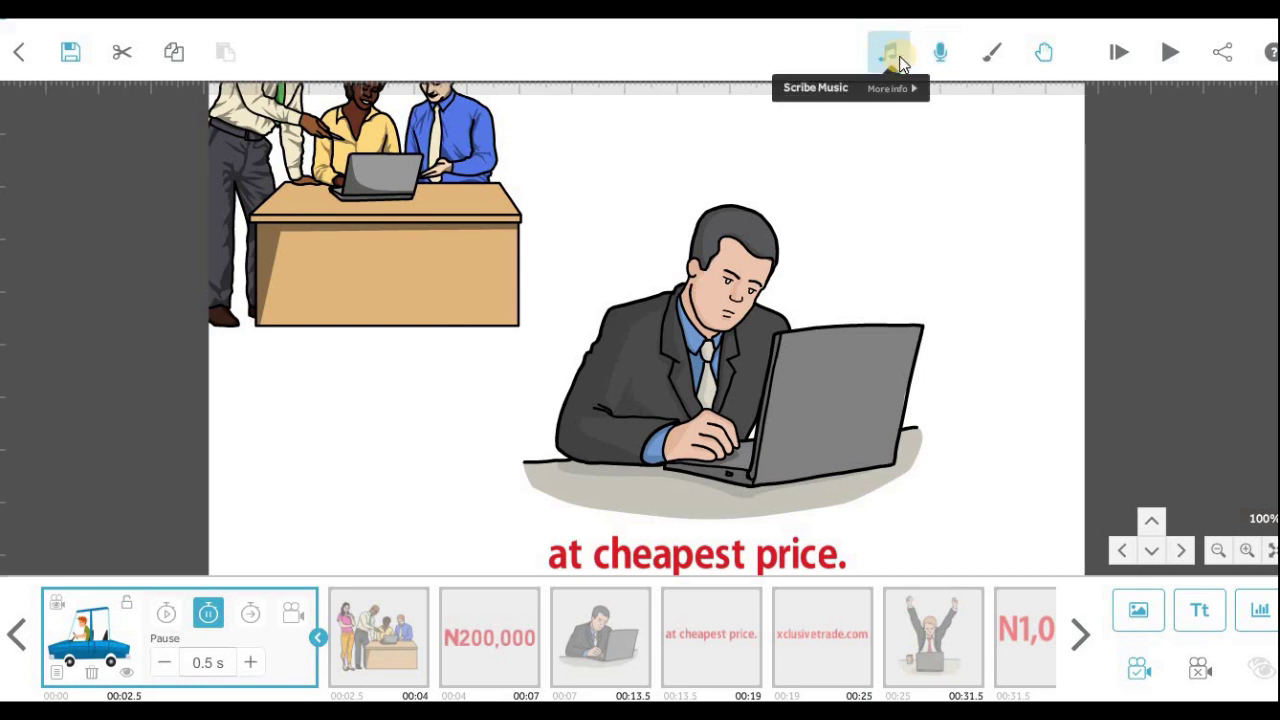
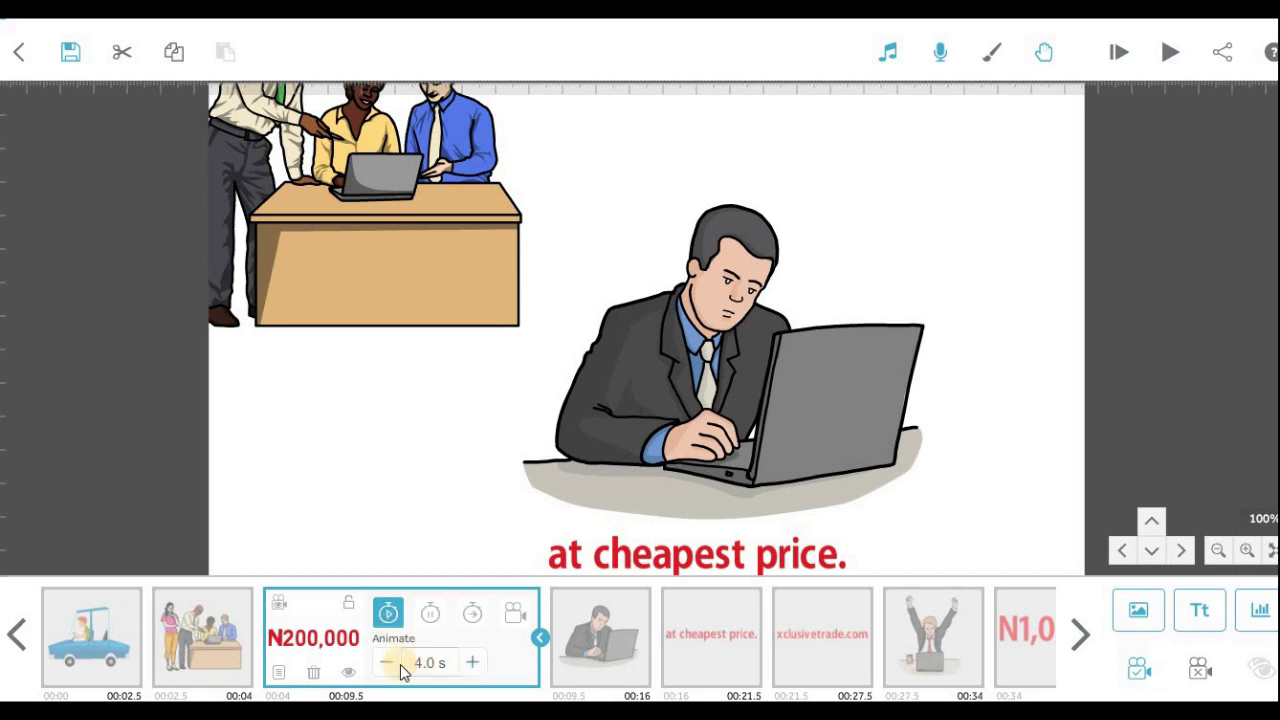
left_click(387, 663)
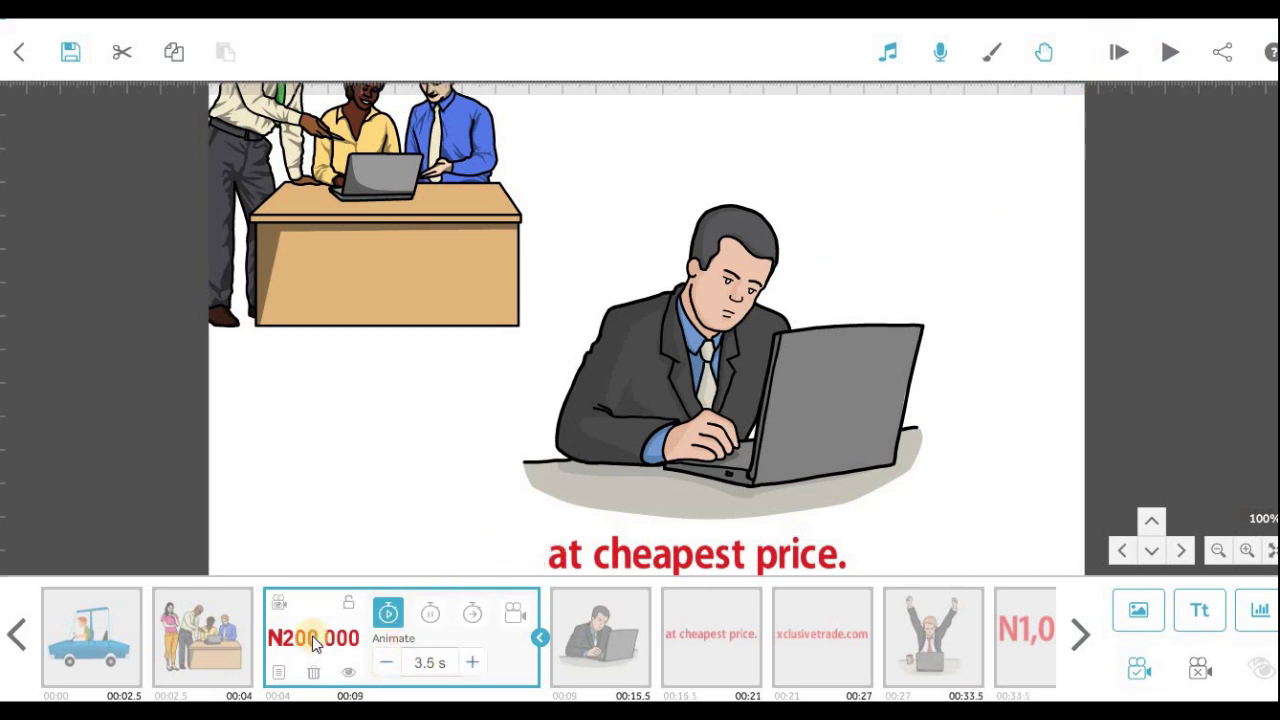
left_click(1172, 51)
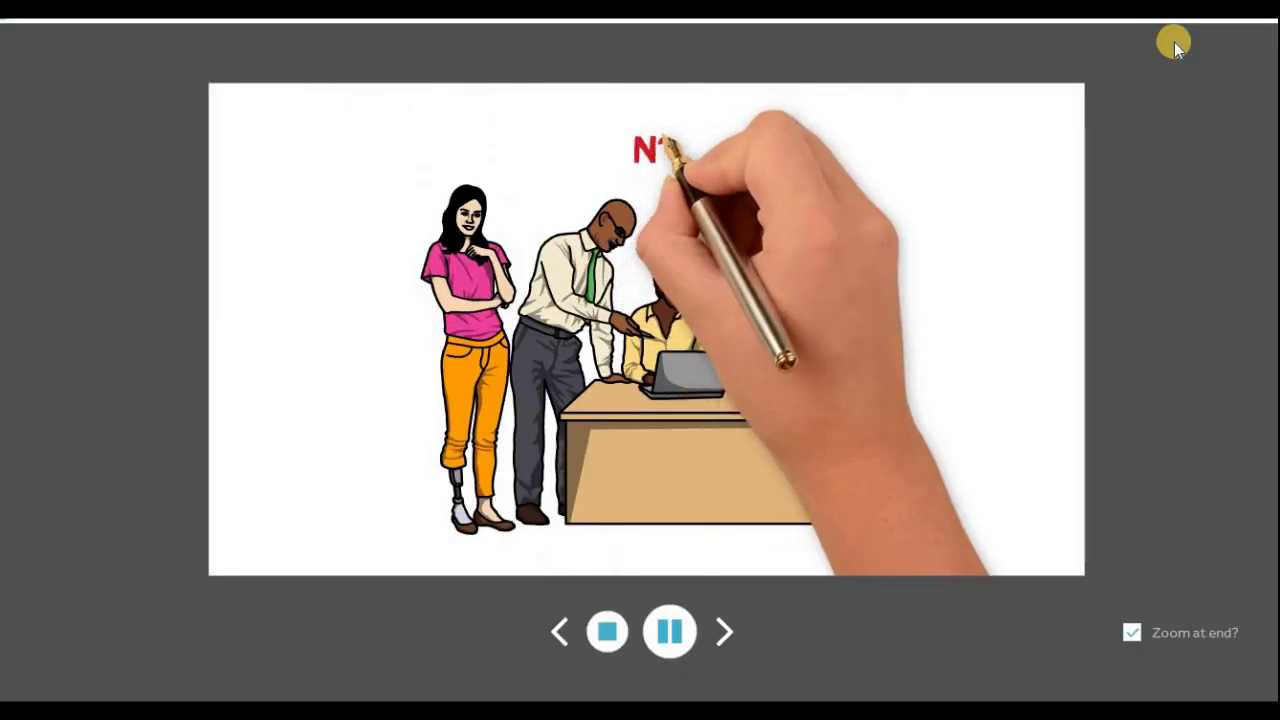
Step: Stop the preview, set the N200,000 text's animate time to 2.0 s and pause to 2.0 s, and preview from that element
left_click(607, 631)
left_click(334, 649)
left_click(387, 663)
left_click(387, 663)
left_click(387, 663)
left_click(427, 616)
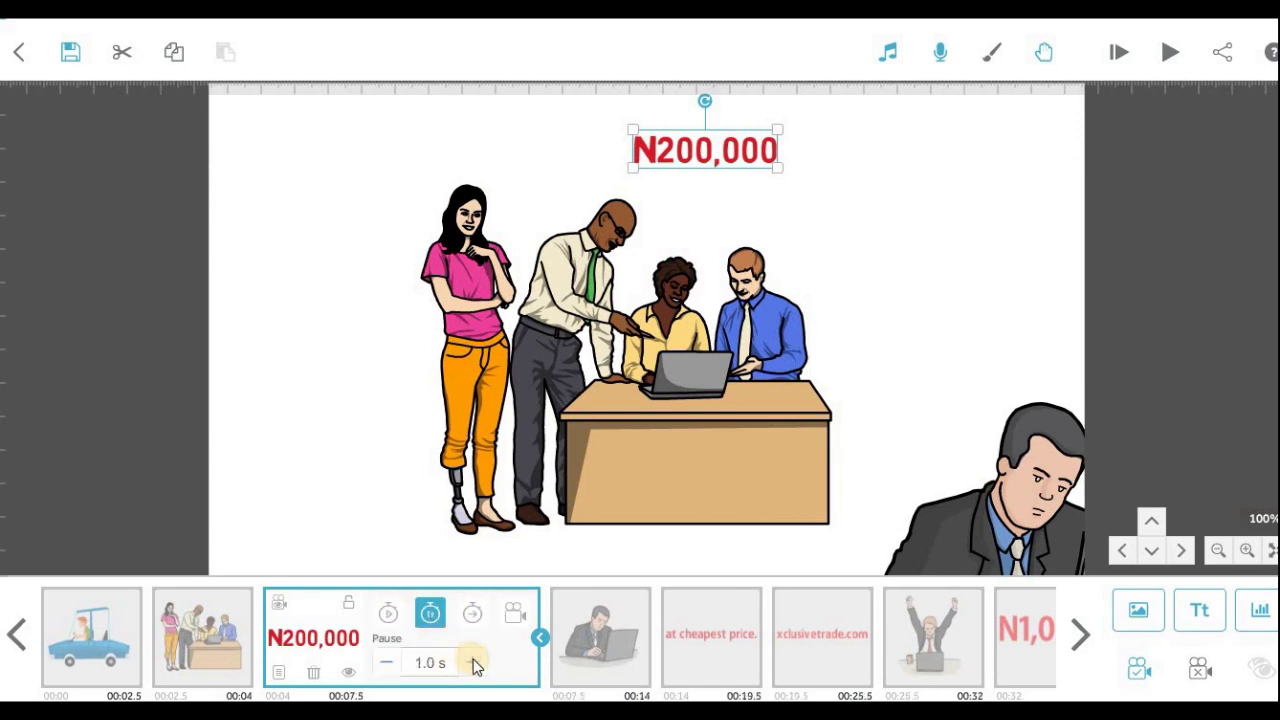
left_click(472, 662)
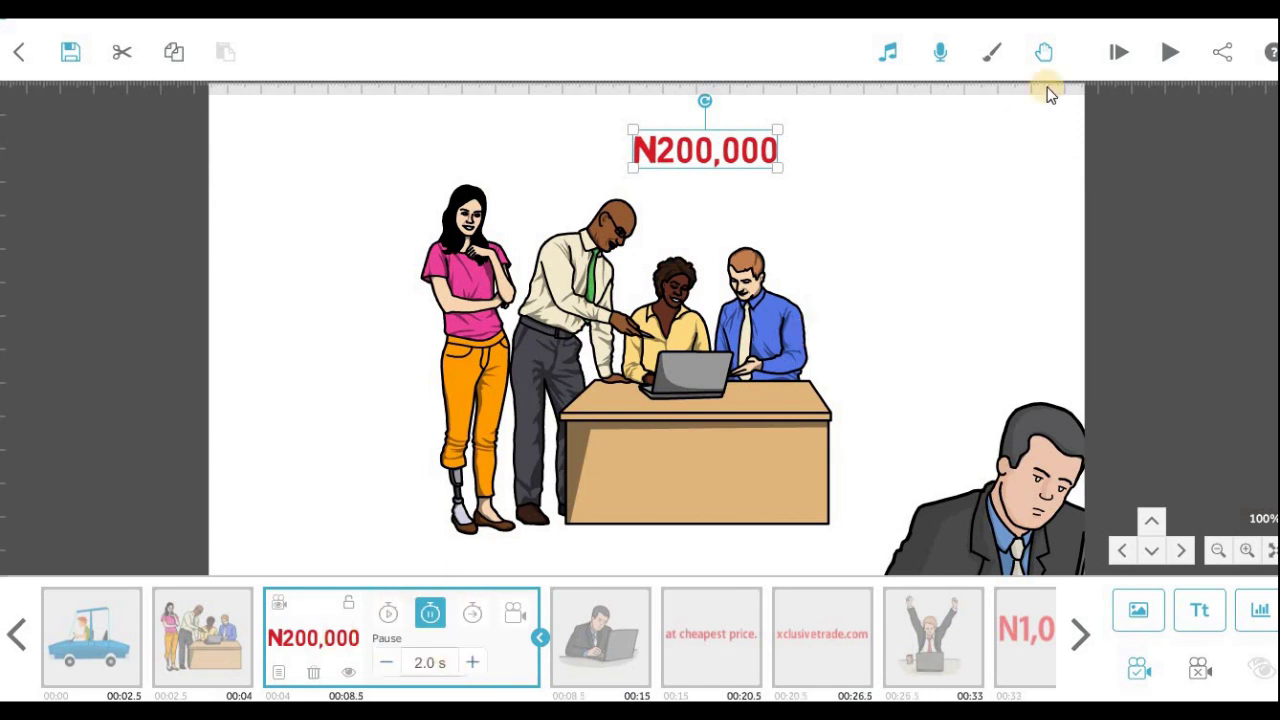
left_click(1168, 52)
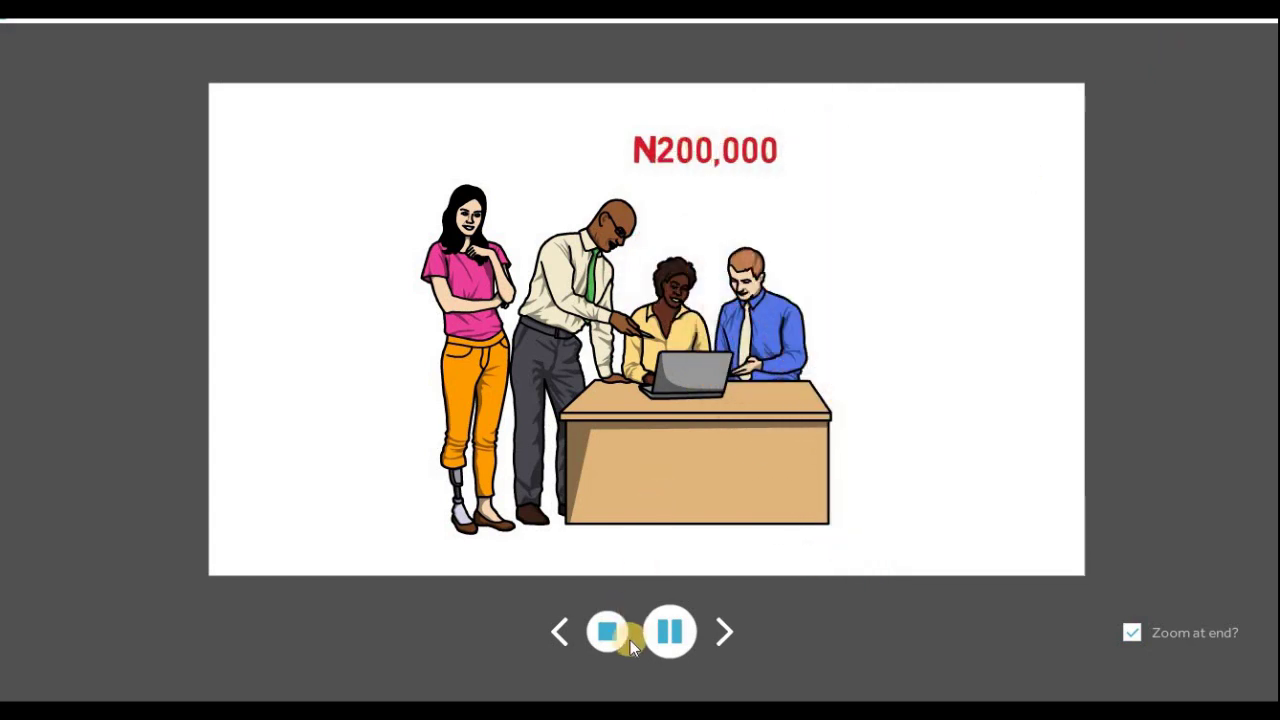
Step: Shorten the N200,000 text's animate time to 1.5 s and check the timing in a preview from that element
left_click(626, 634)
left_click(316, 614)
left_click(388, 612)
left_click(388, 663)
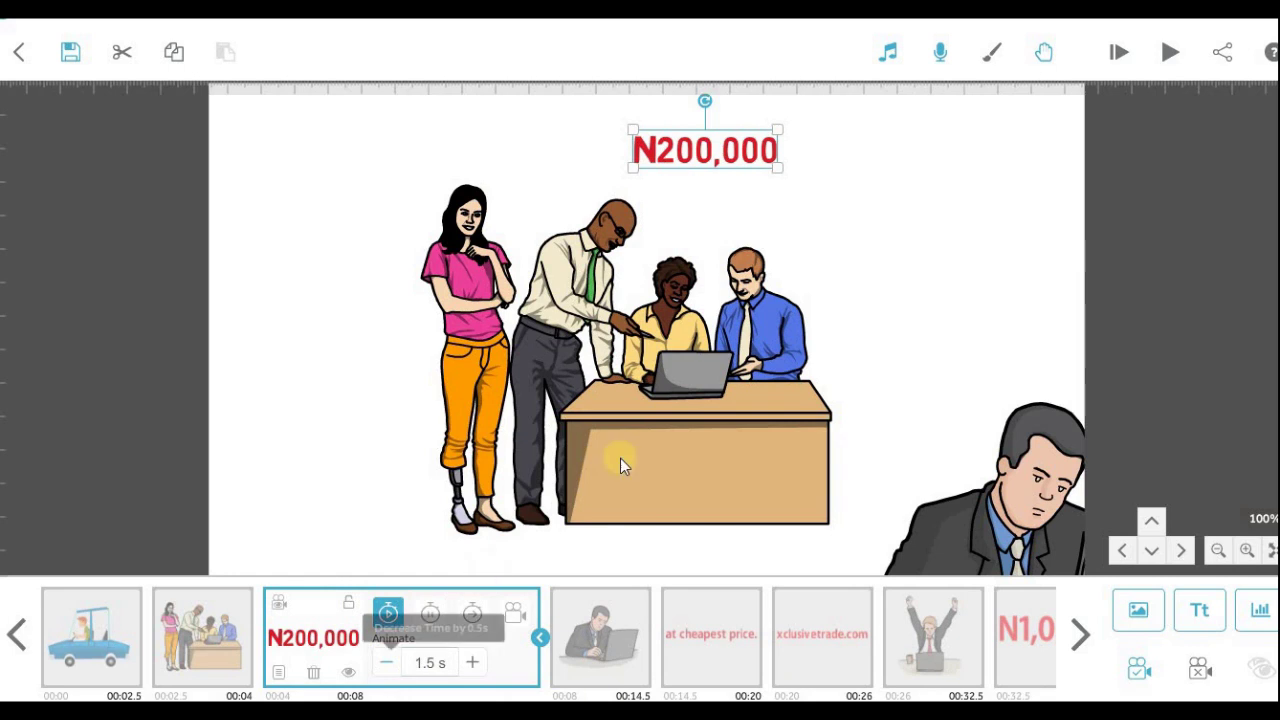
left_click(432, 614)
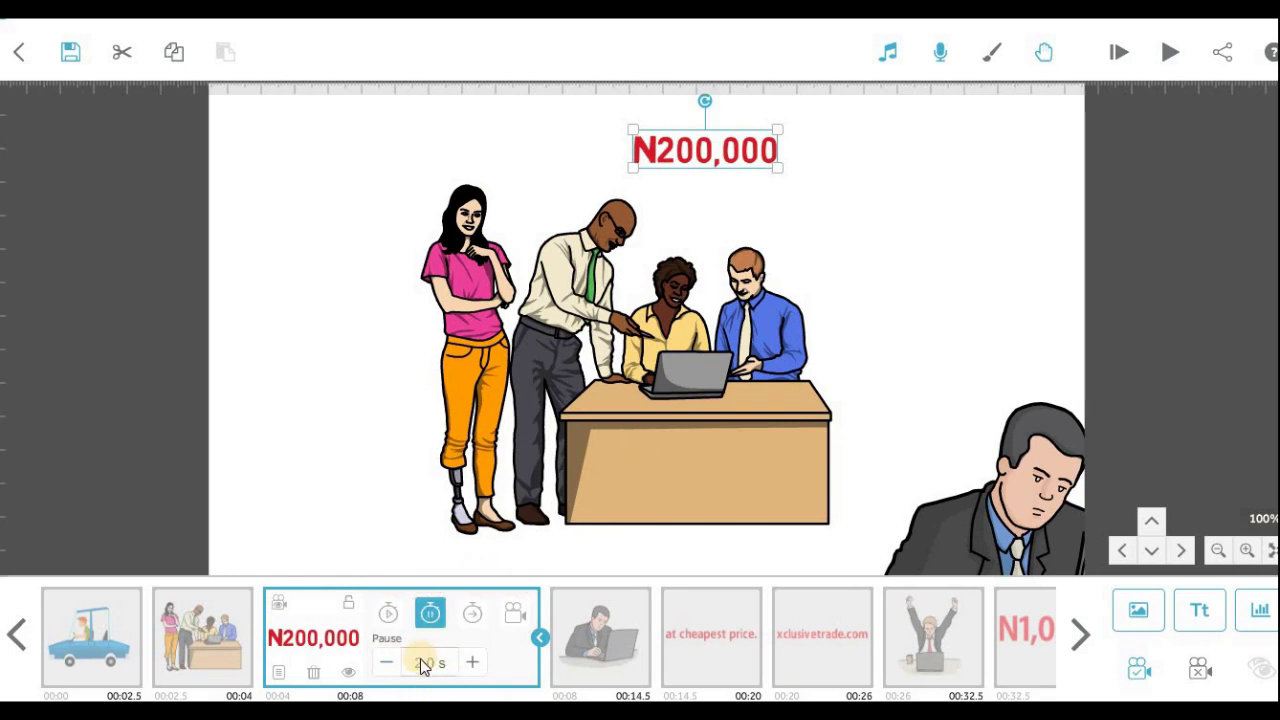
left_click(1158, 56)
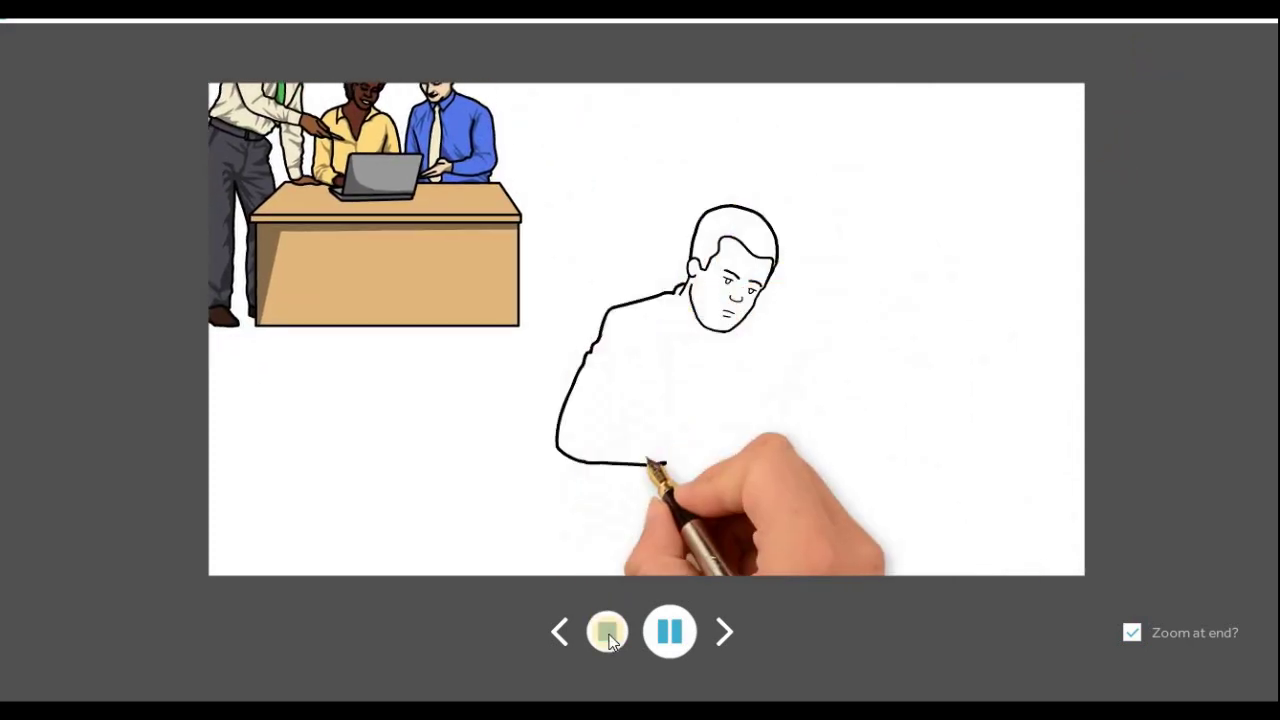
left_click(607, 631)
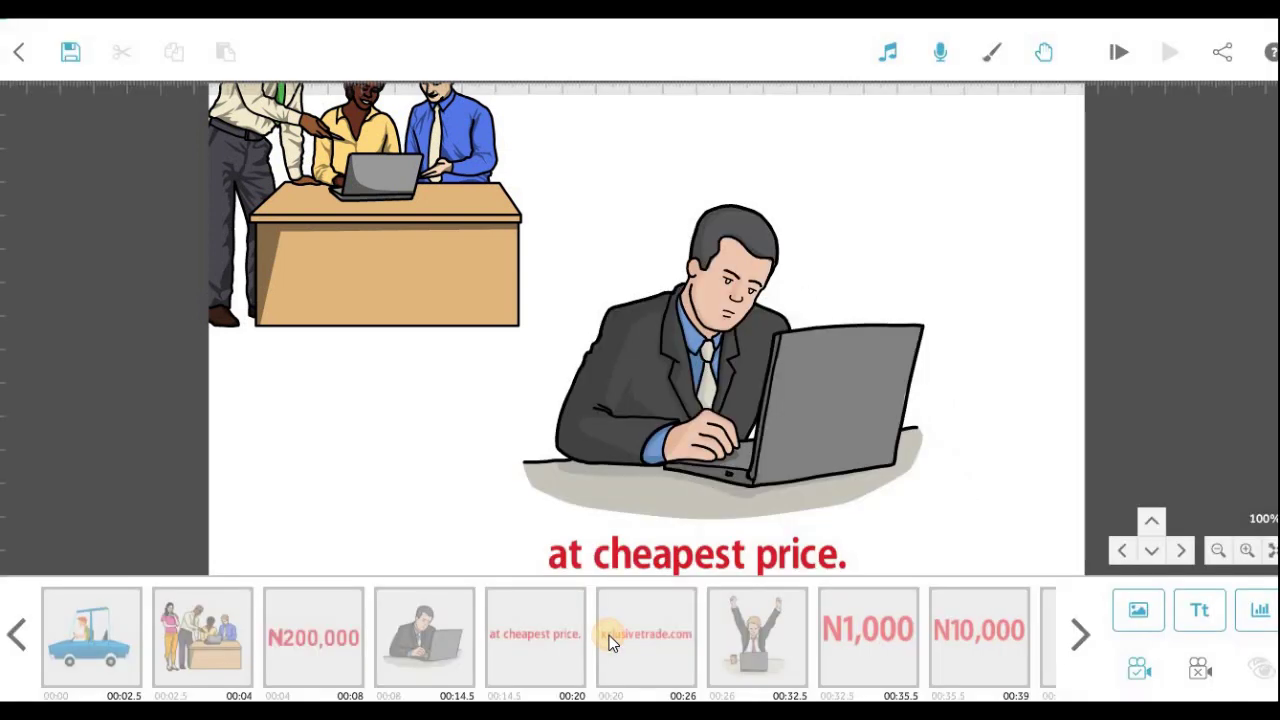
Step: Set the animate time of the man-at-laptop image to 3.0 s and preview the scribe from the N200,000 text
left_click(425, 637)
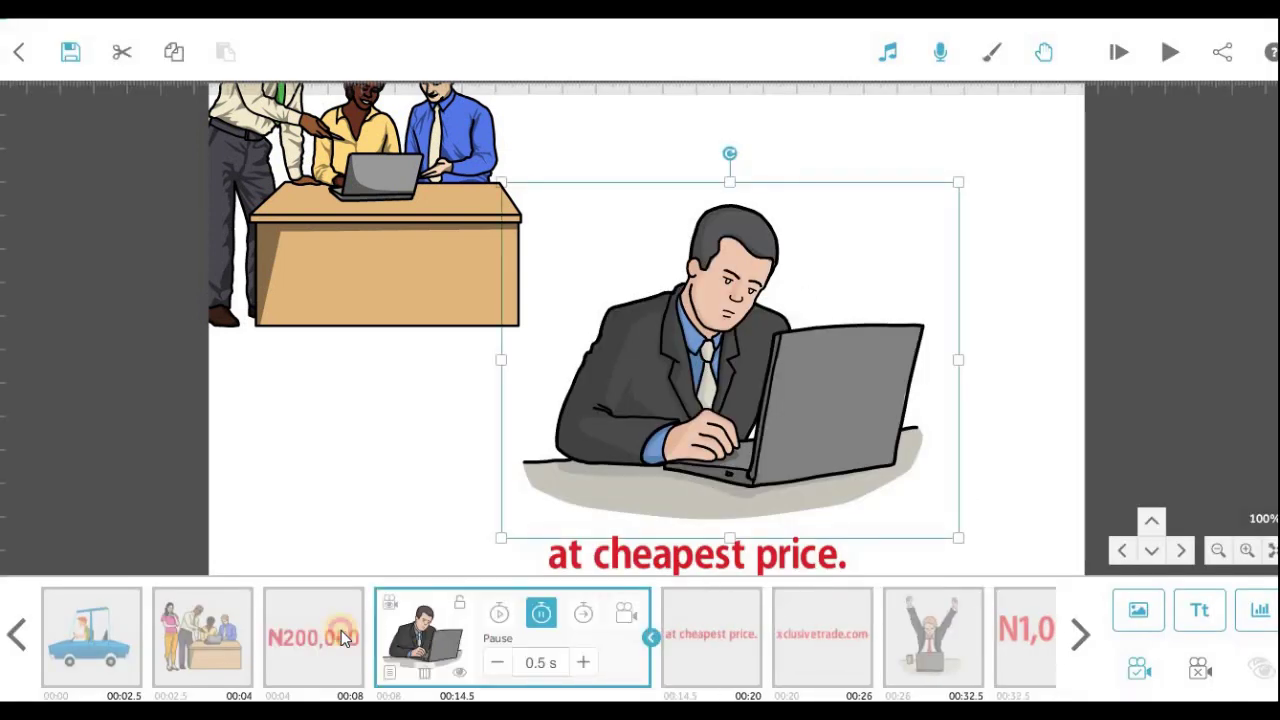
left_click(341, 637)
left_click(472, 613)
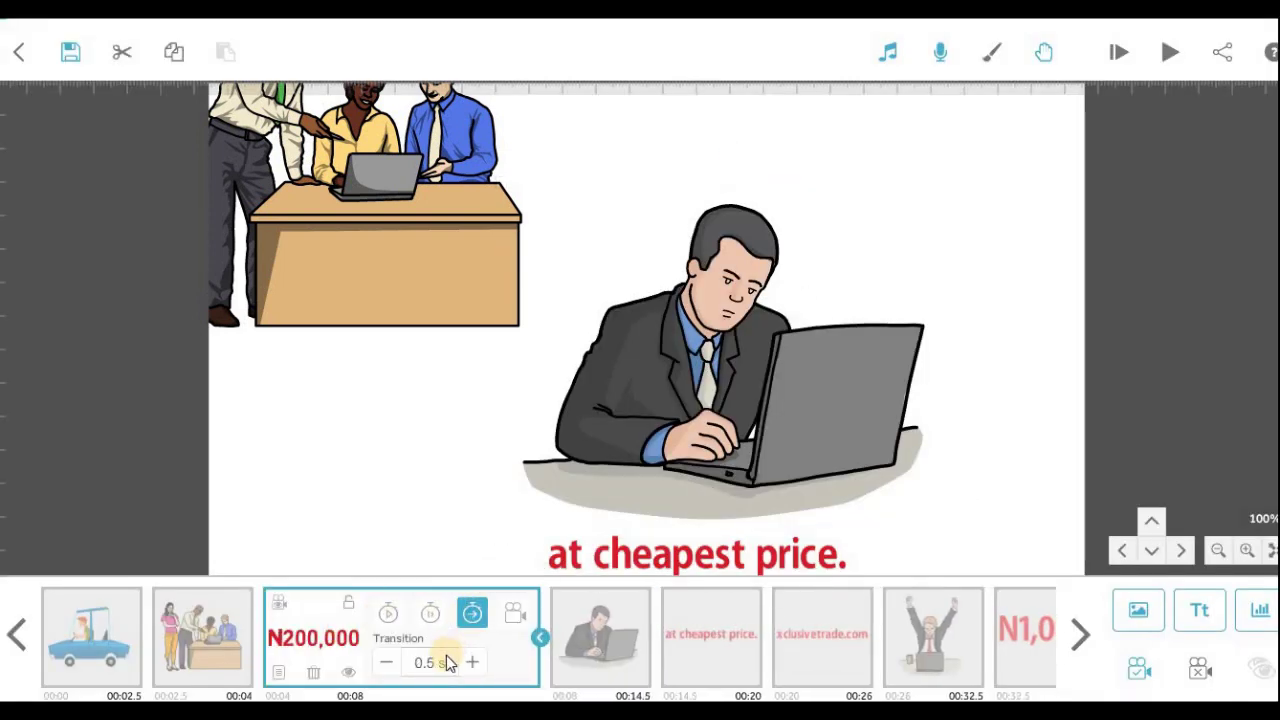
left_click(604, 626)
left_click(499, 612)
left_click(500, 663)
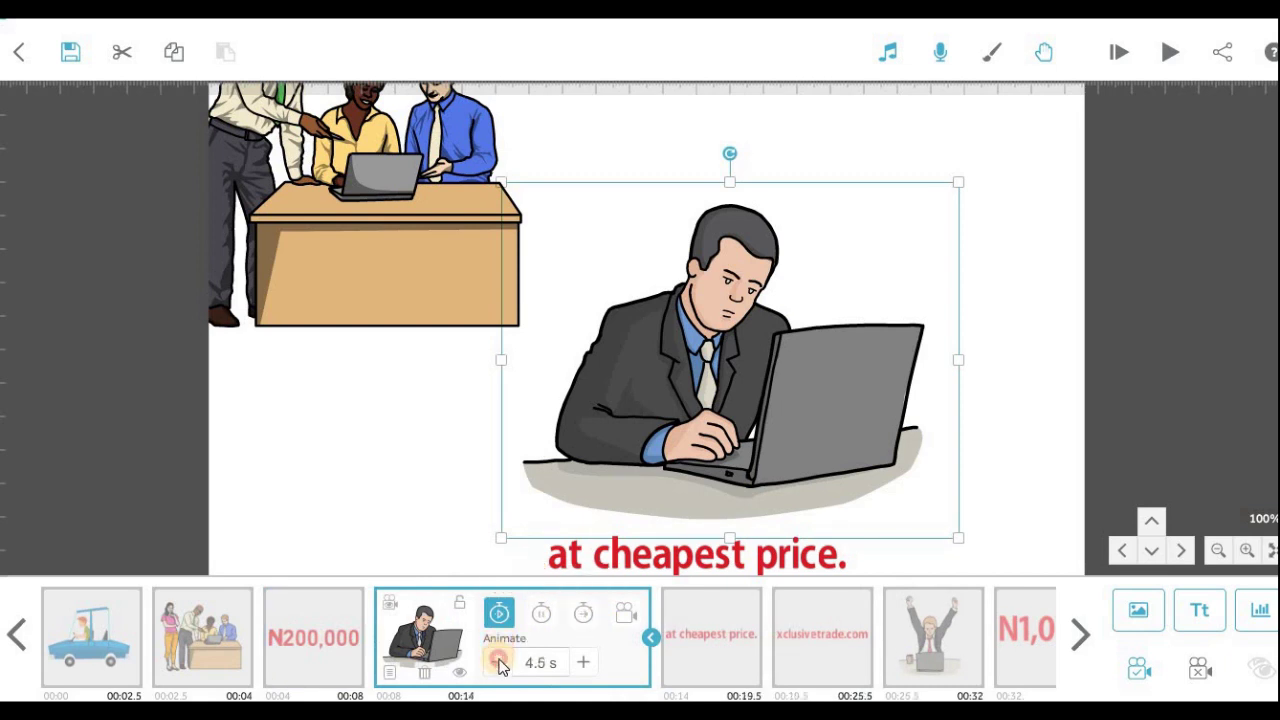
left_click(500, 663)
left_click(500, 663)
left_click(500, 663)
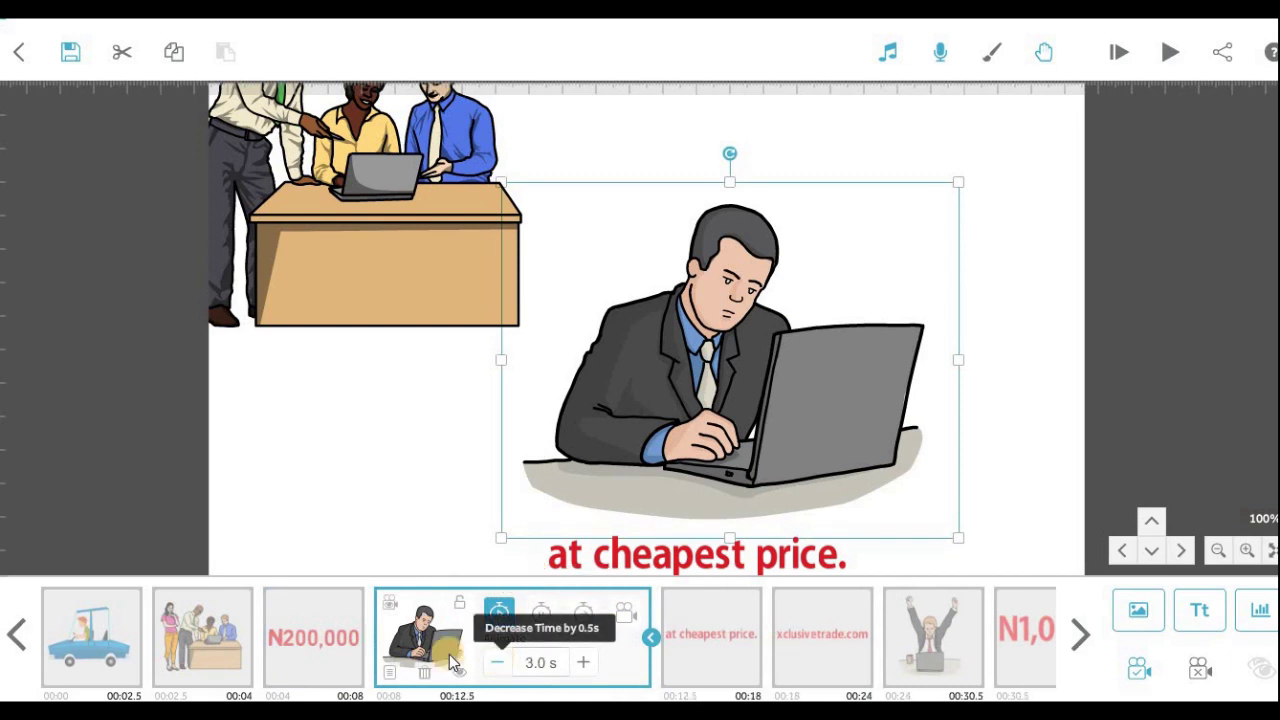
left_click(331, 636)
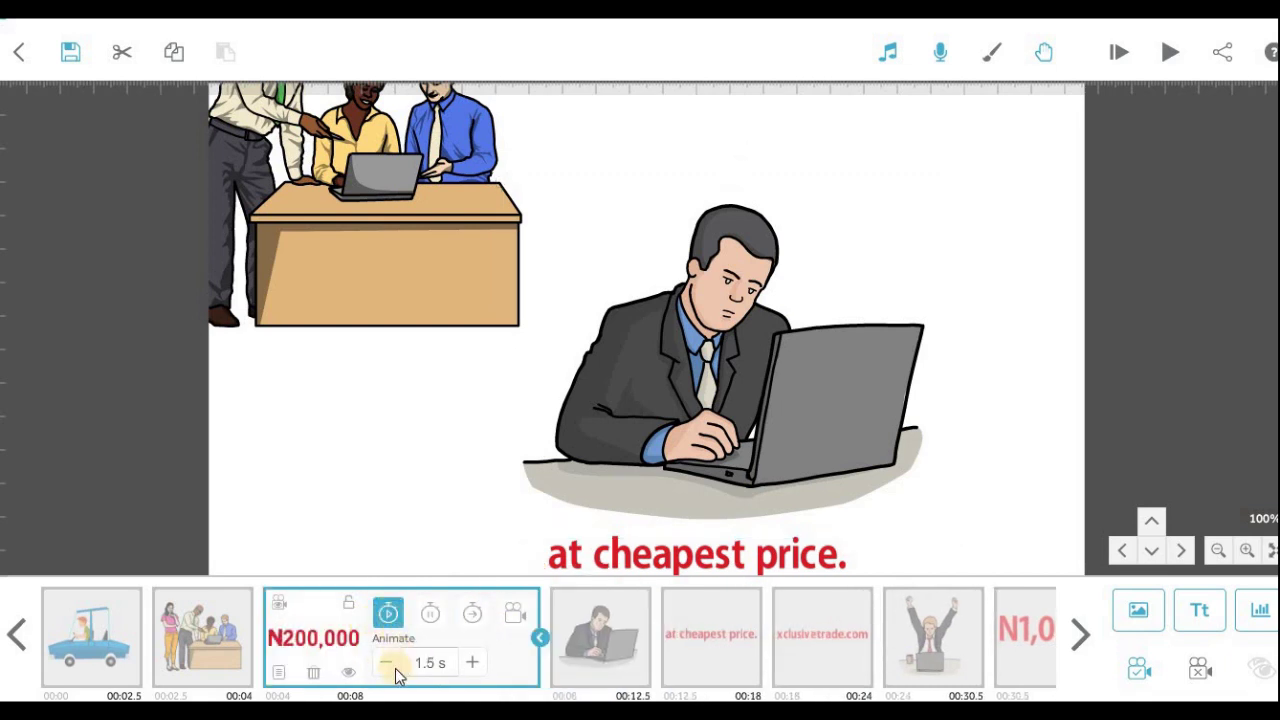
left_click(1166, 62)
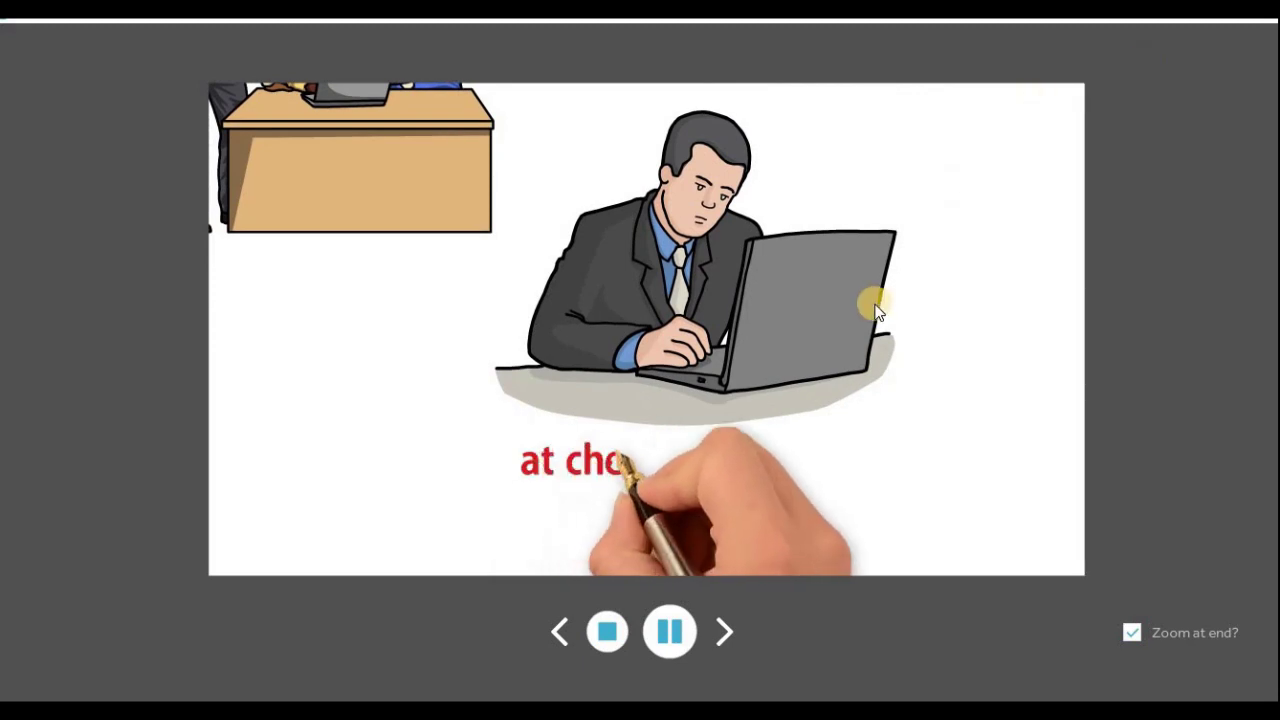
left_click(606, 630)
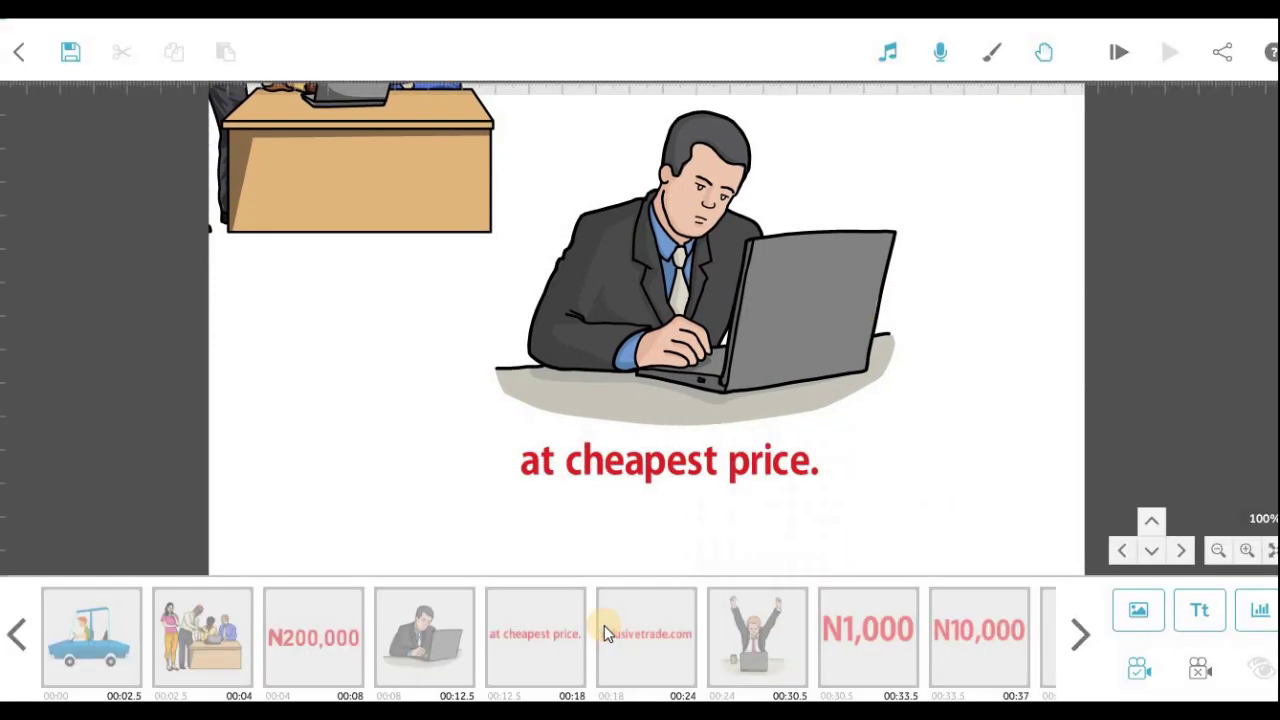
Step: Remove the full stop at the end of the "at cheapest price" text element
left_click(536, 641)
double_click(637, 472)
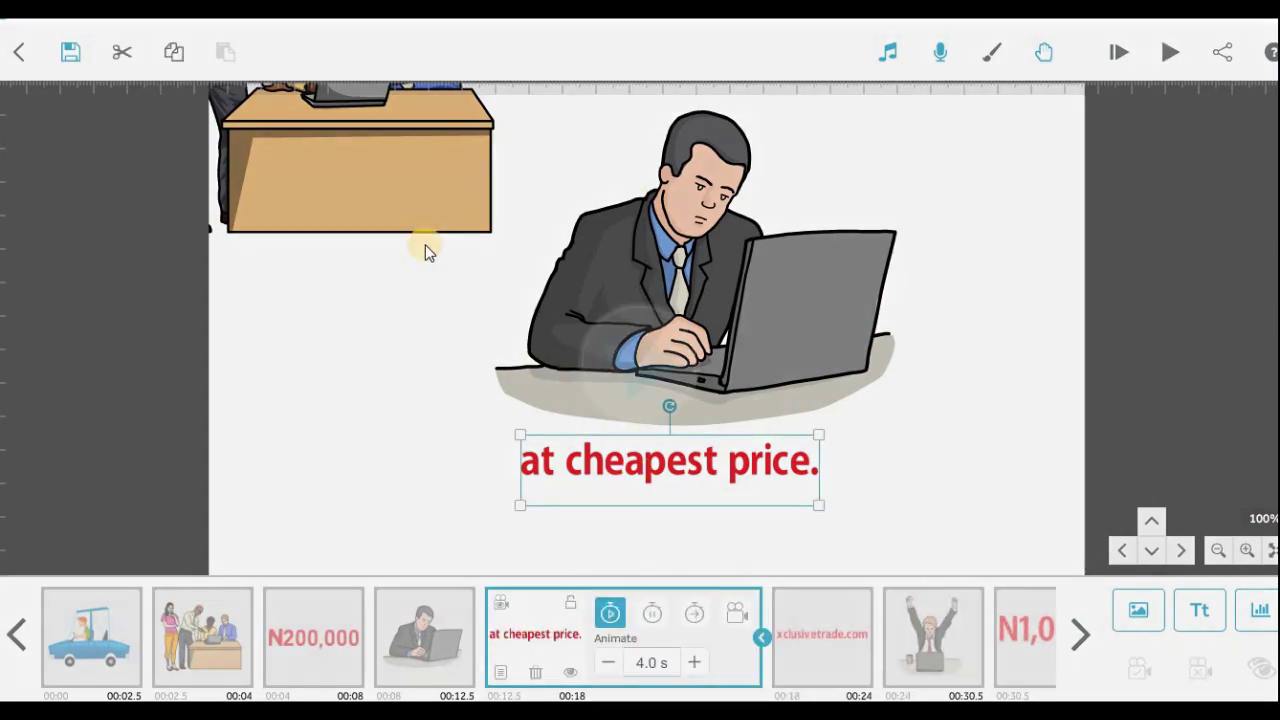
left_click(403, 145)
left_click(535, 247)
key("BackSpace")
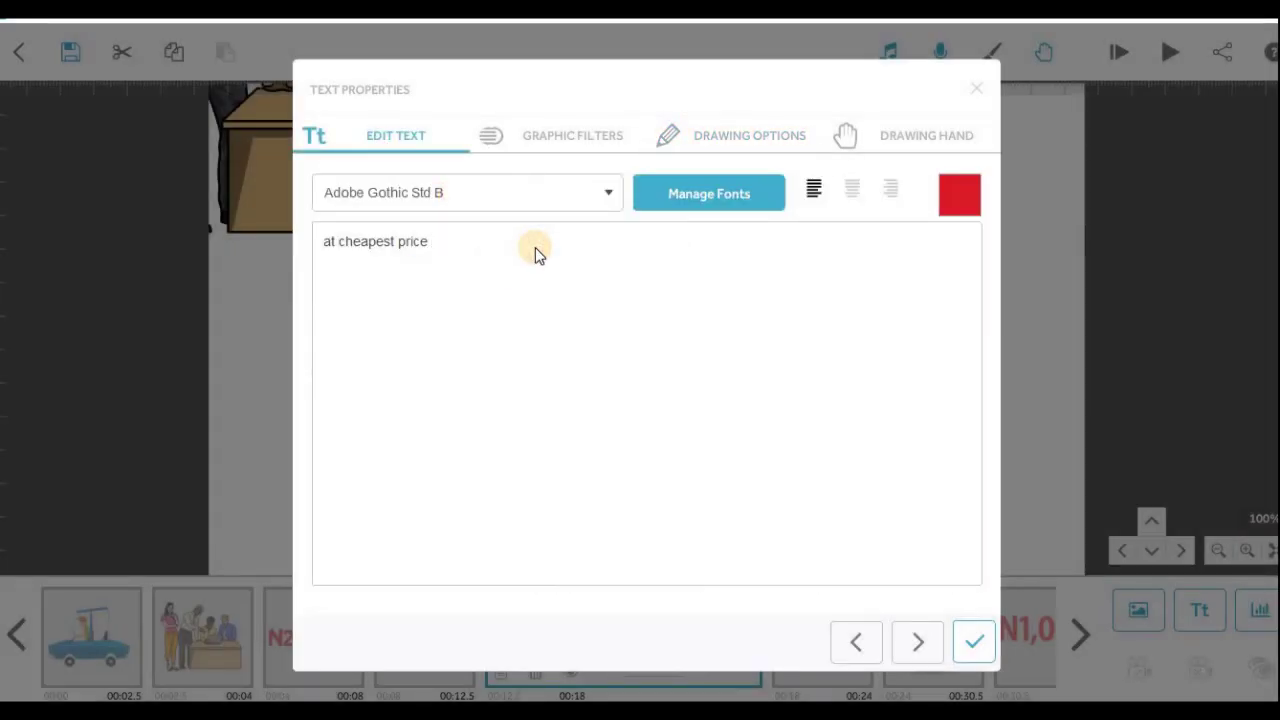
left_click(974, 645)
Step: Set the animate time of the "at cheapest price" text to 1.5 s and preview the scribe from it
left_click(609, 665)
left_click(609, 665)
left_click(609, 665)
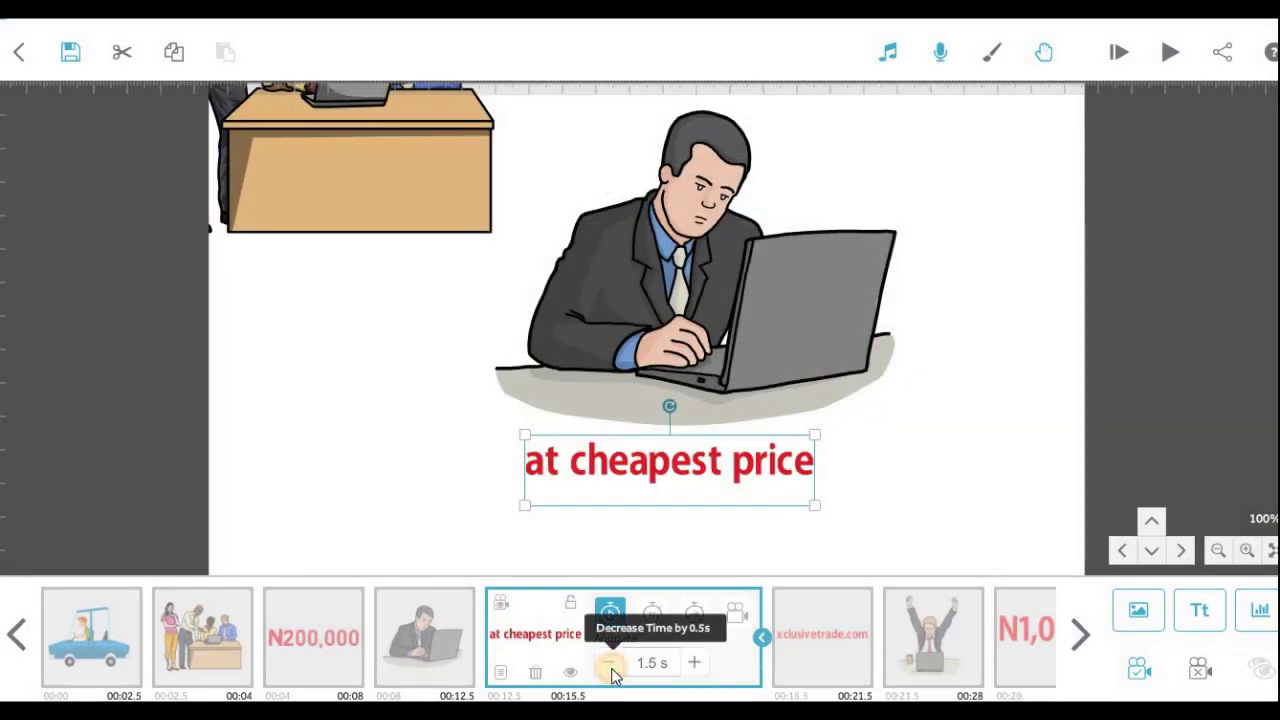
left_click(1162, 50)
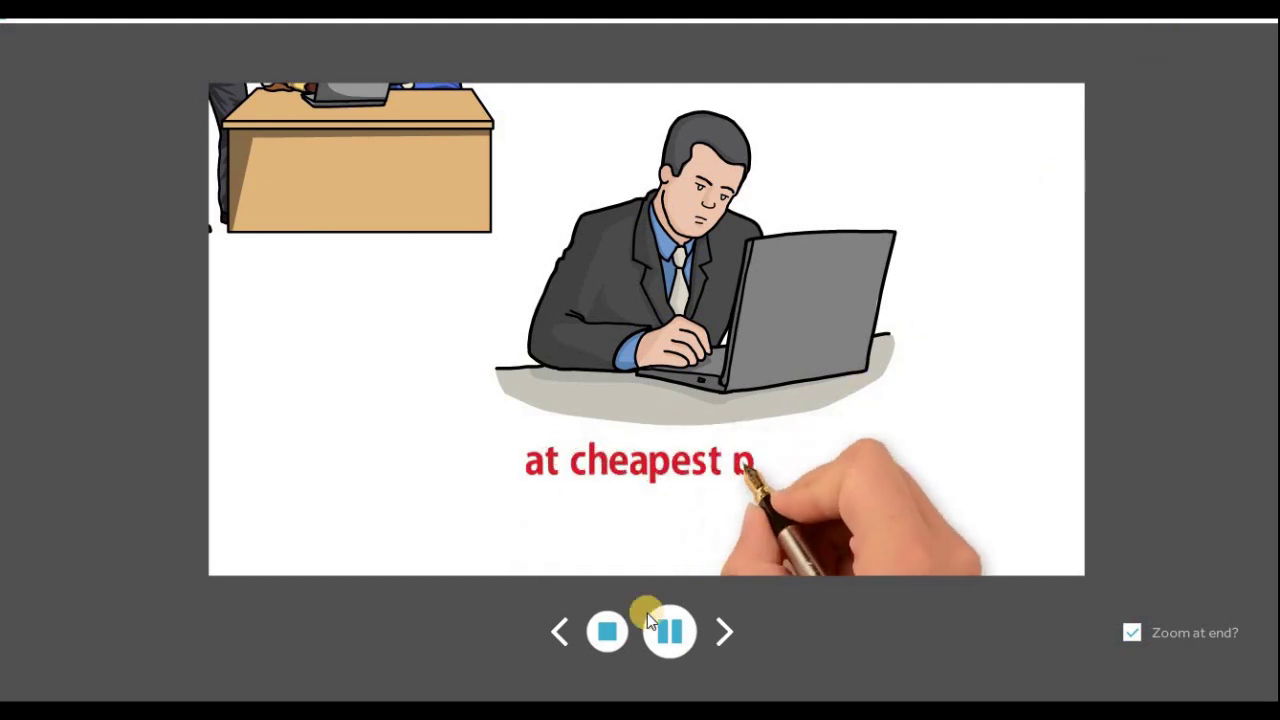
left_click(607, 631)
Step: Set the pause of the man-at-laptop image to 1.0 s and preview from the "at cheapest price" text and from the image
left_click(447, 631)
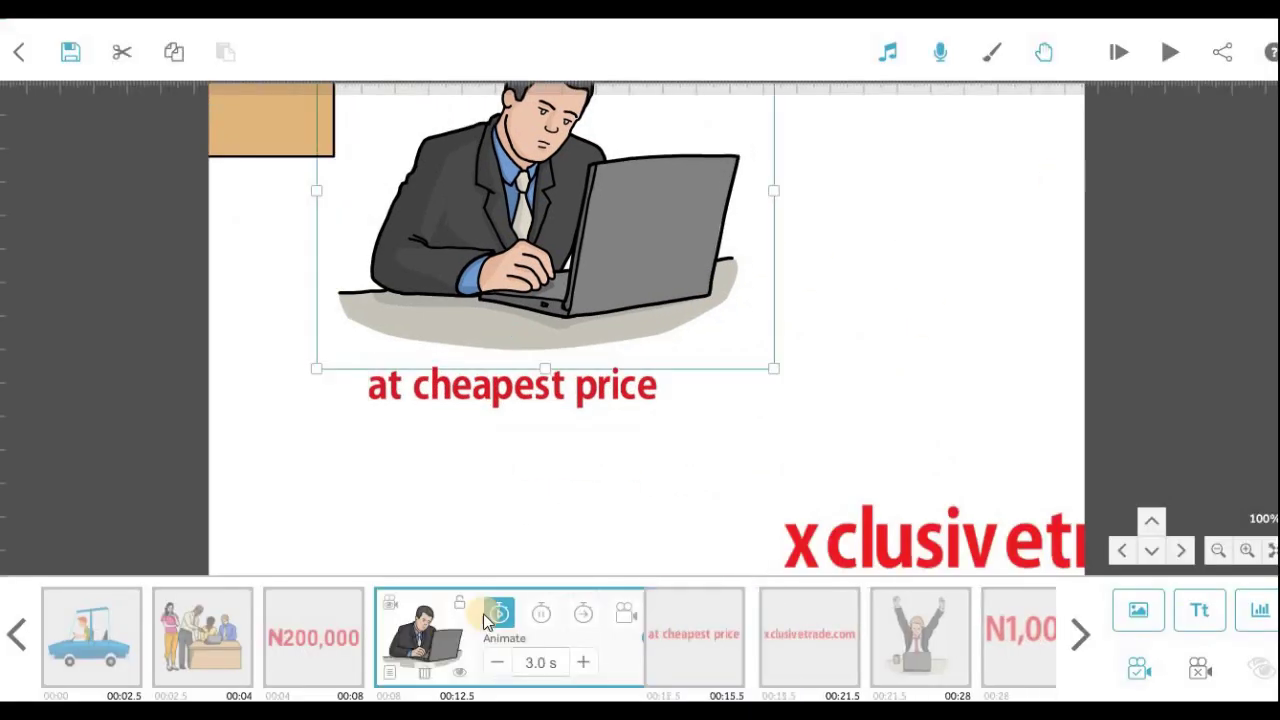
left_click(541, 612)
left_click(583, 663)
left_click(583, 663)
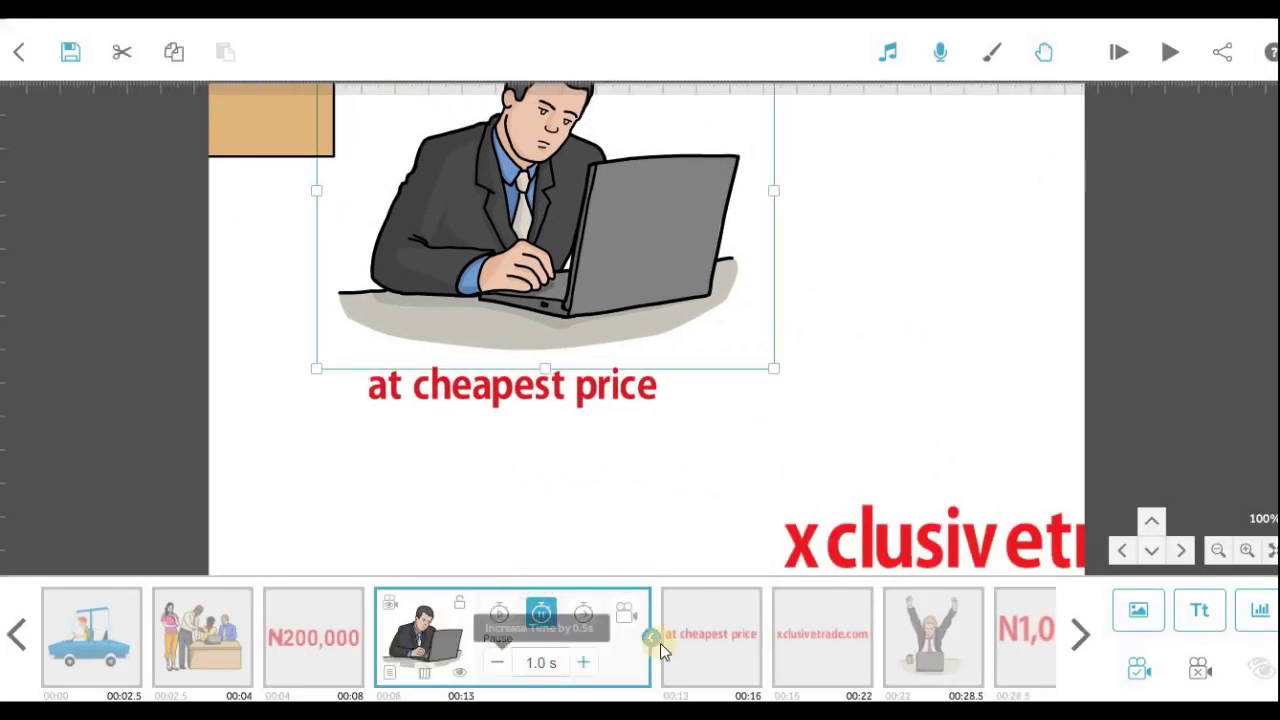
left_click(667, 640)
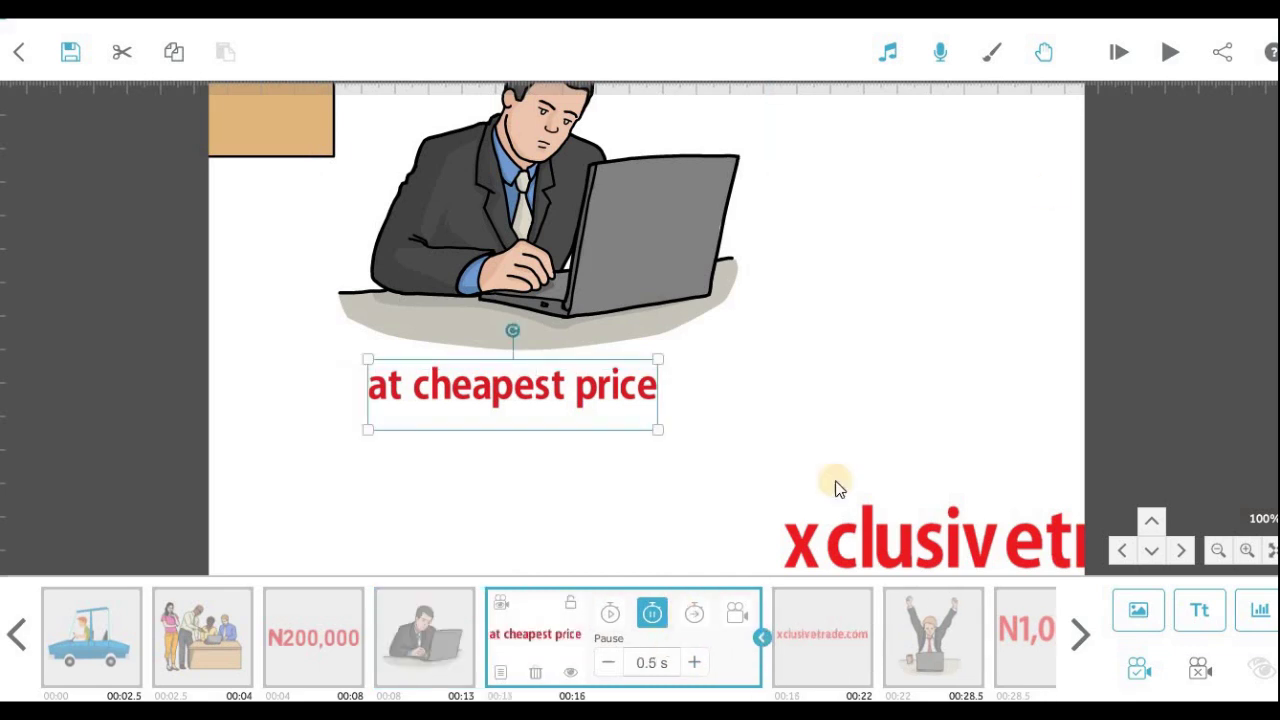
left_click(1169, 46)
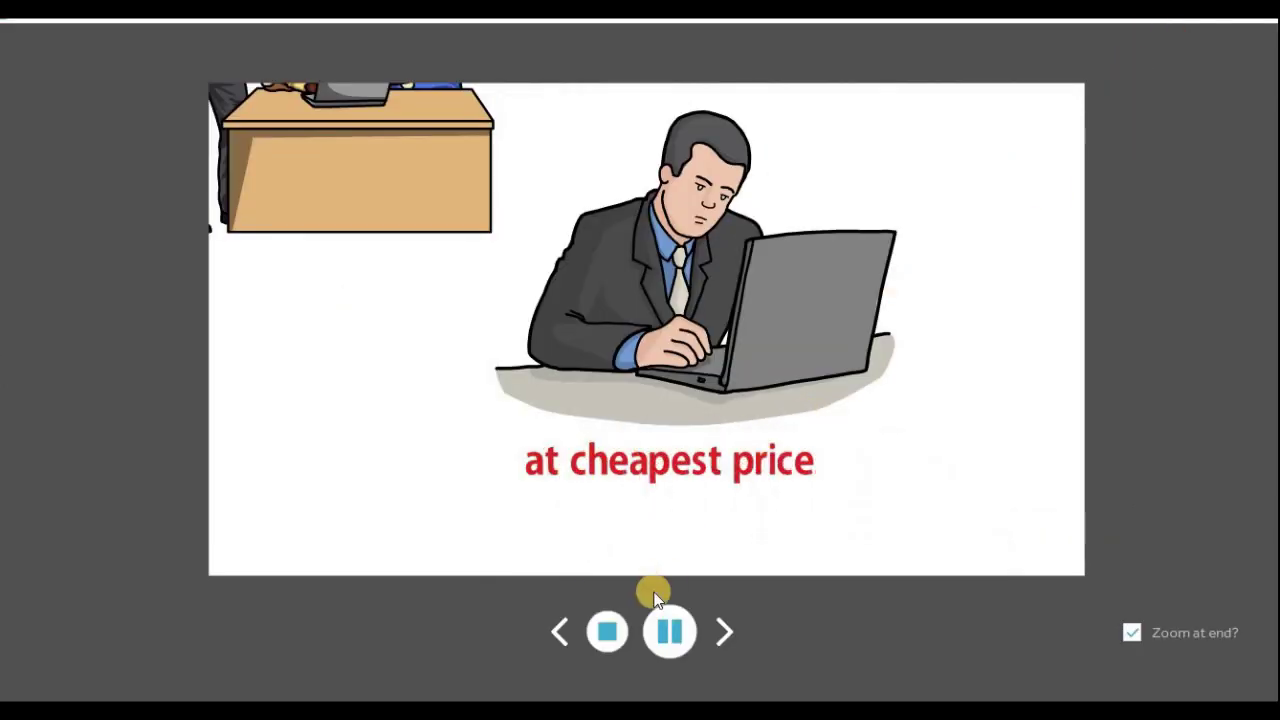
left_click(608, 630)
left_click(437, 632)
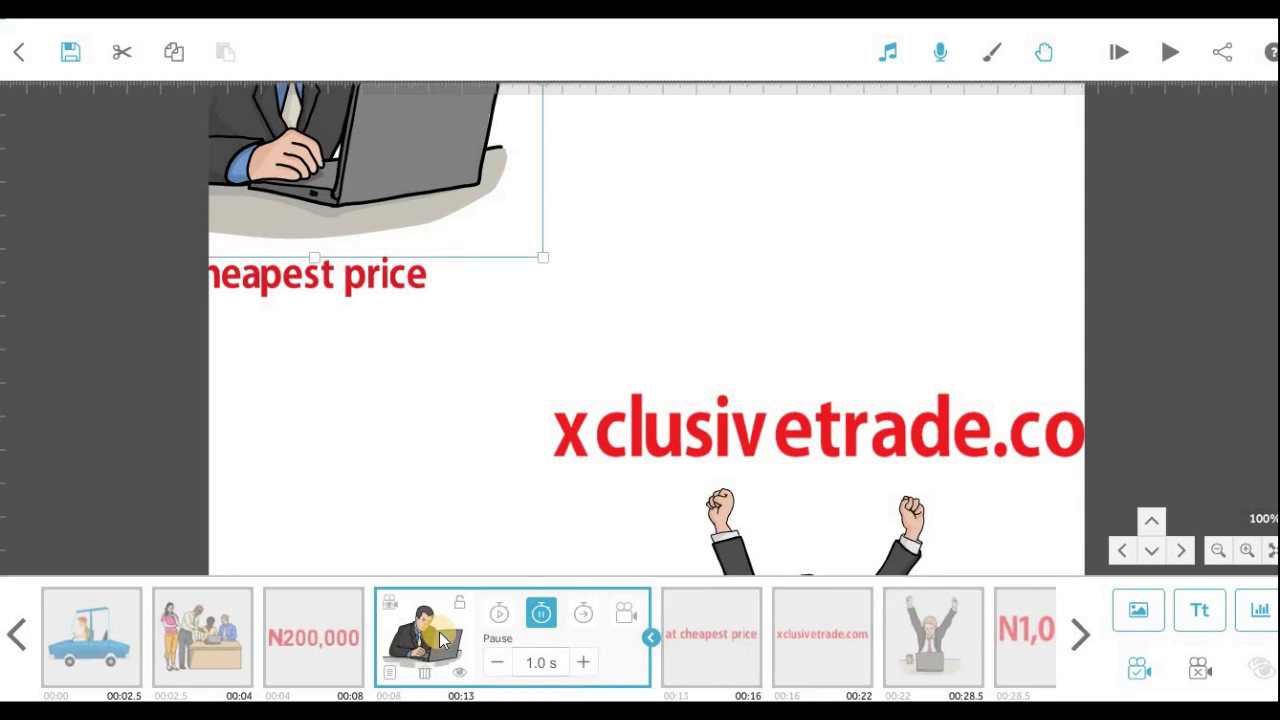
left_click(1169, 54)
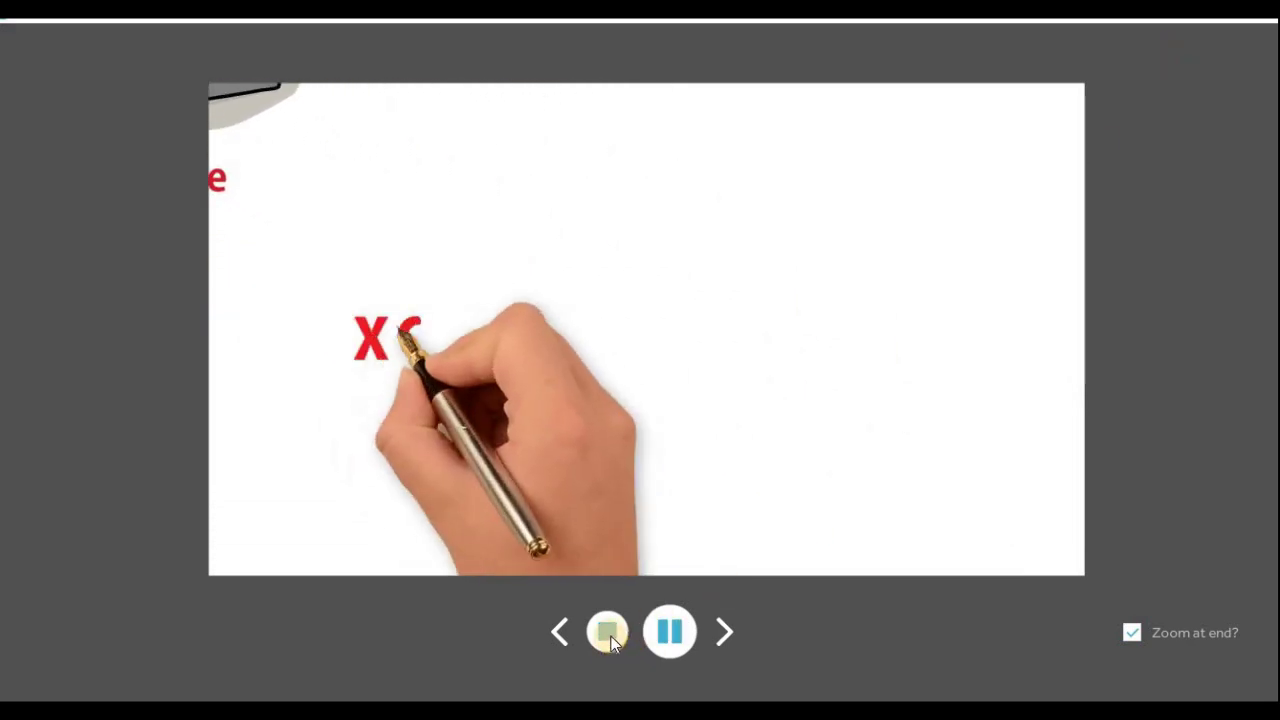
left_click(609, 634)
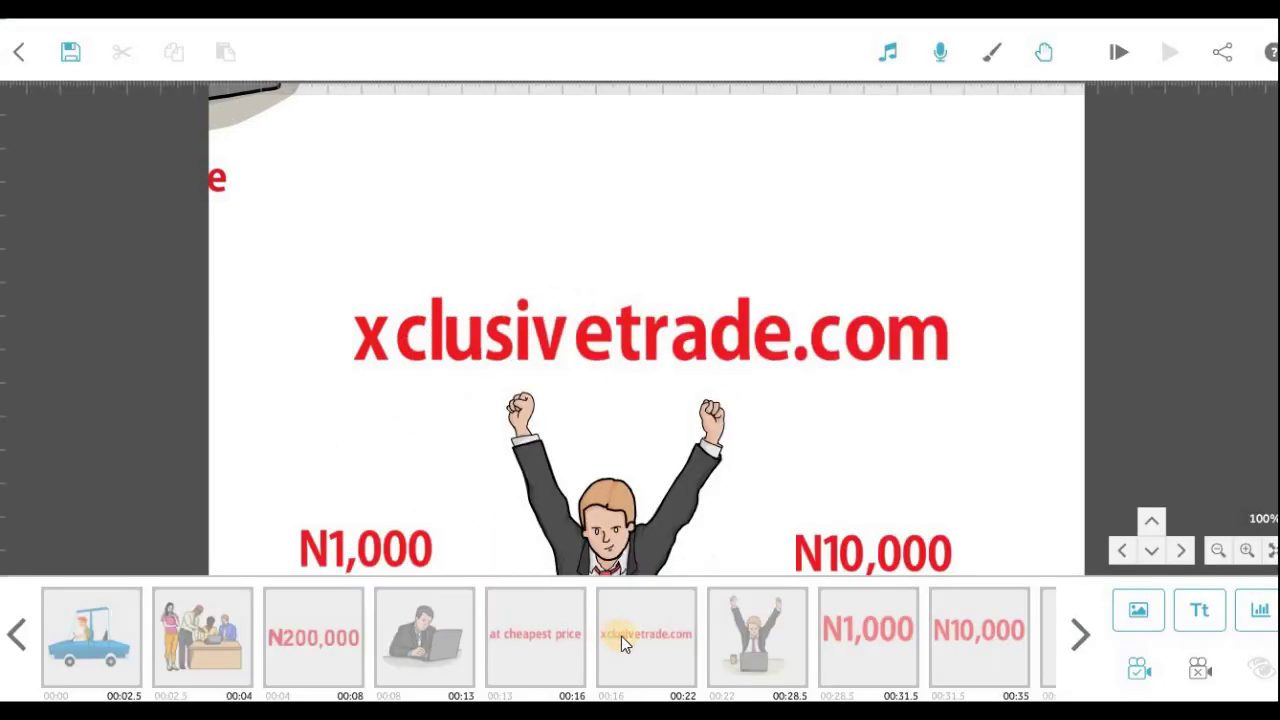
Step: Set the pause of the "at cheapest price" text element to 1.0 s
left_click(667, 636)
left_click(571, 634)
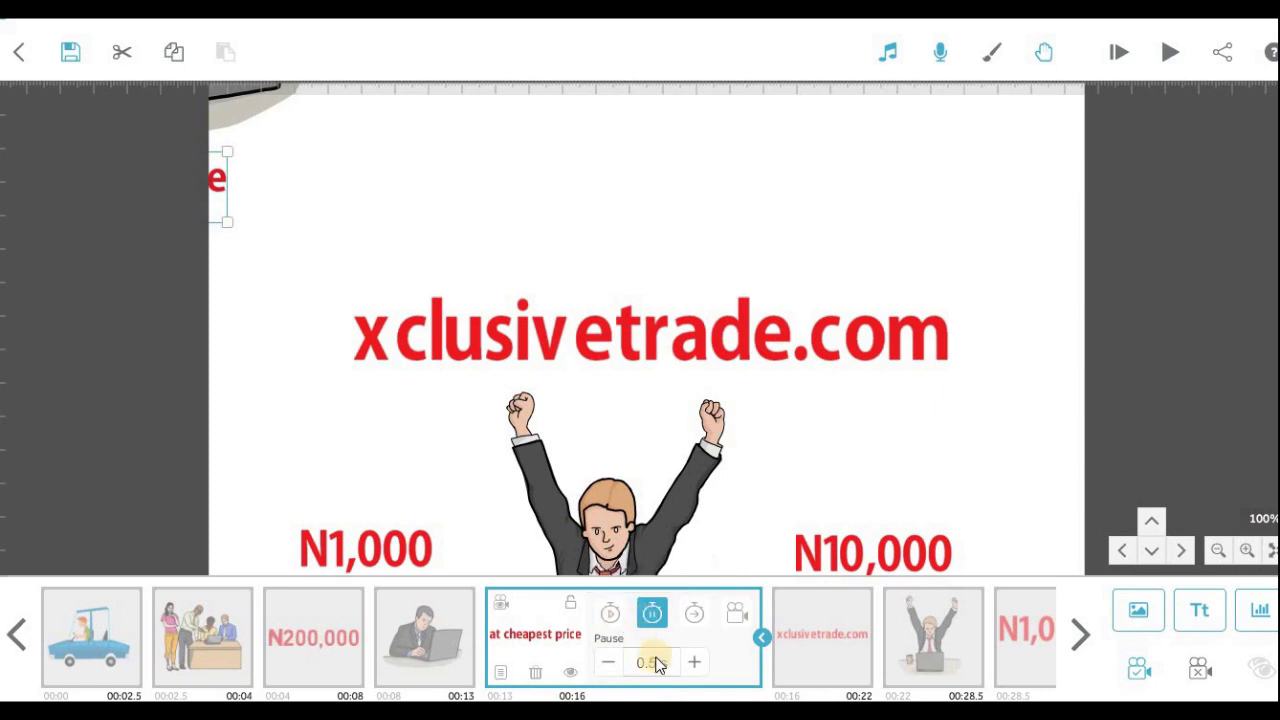
left_click(696, 663)
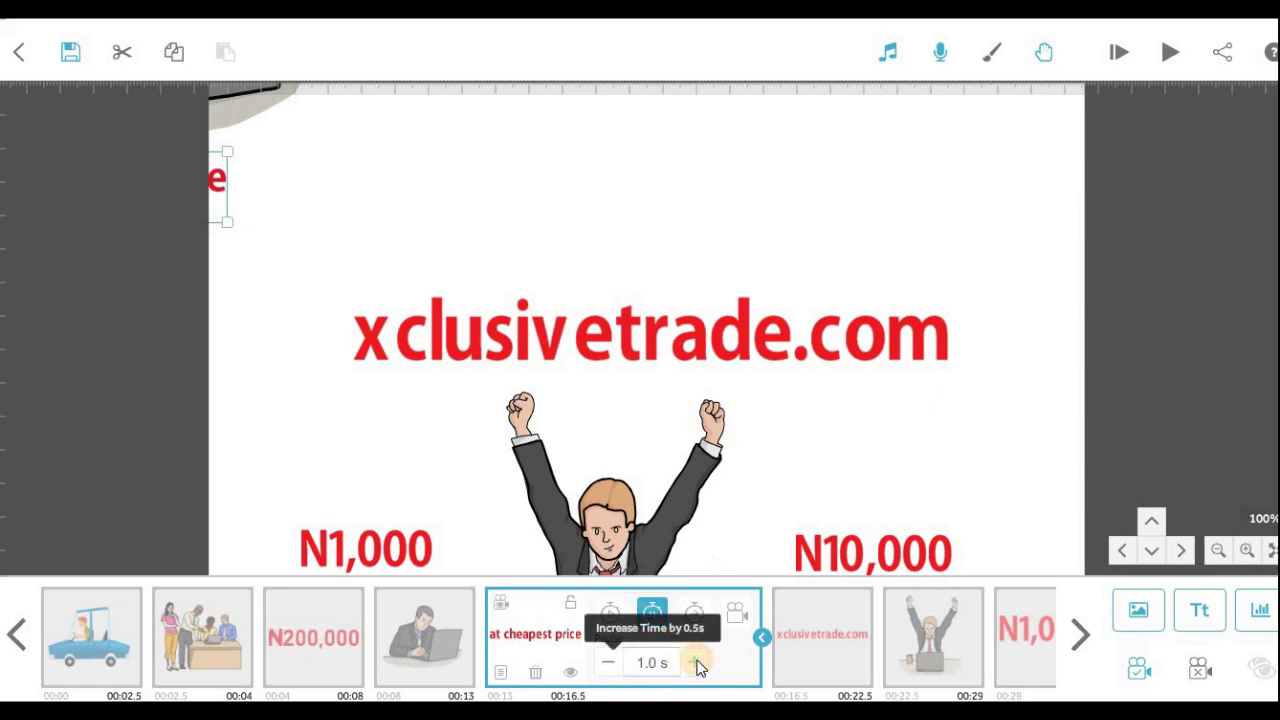
Step: Change the xclusivetrade.com text's animation to Move In from the top, with an animate time of 3.0 s
left_click(825, 626)
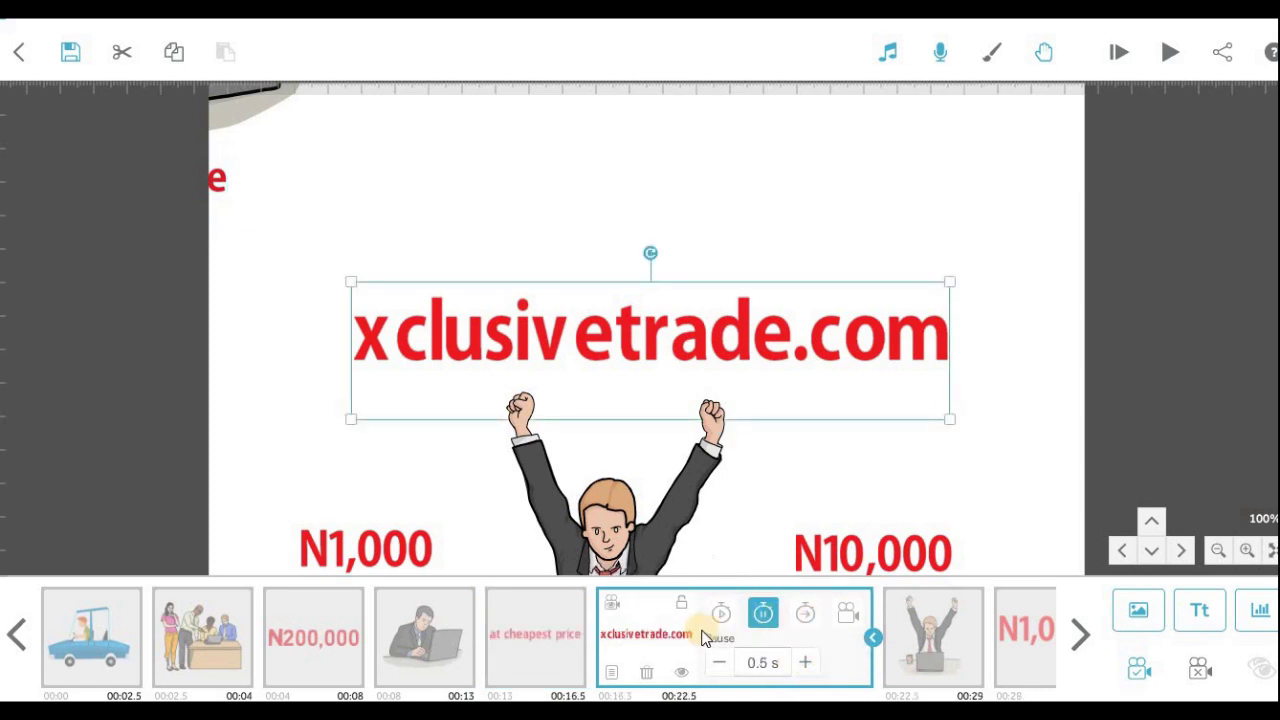
left_click(610, 672)
left_click(587, 197)
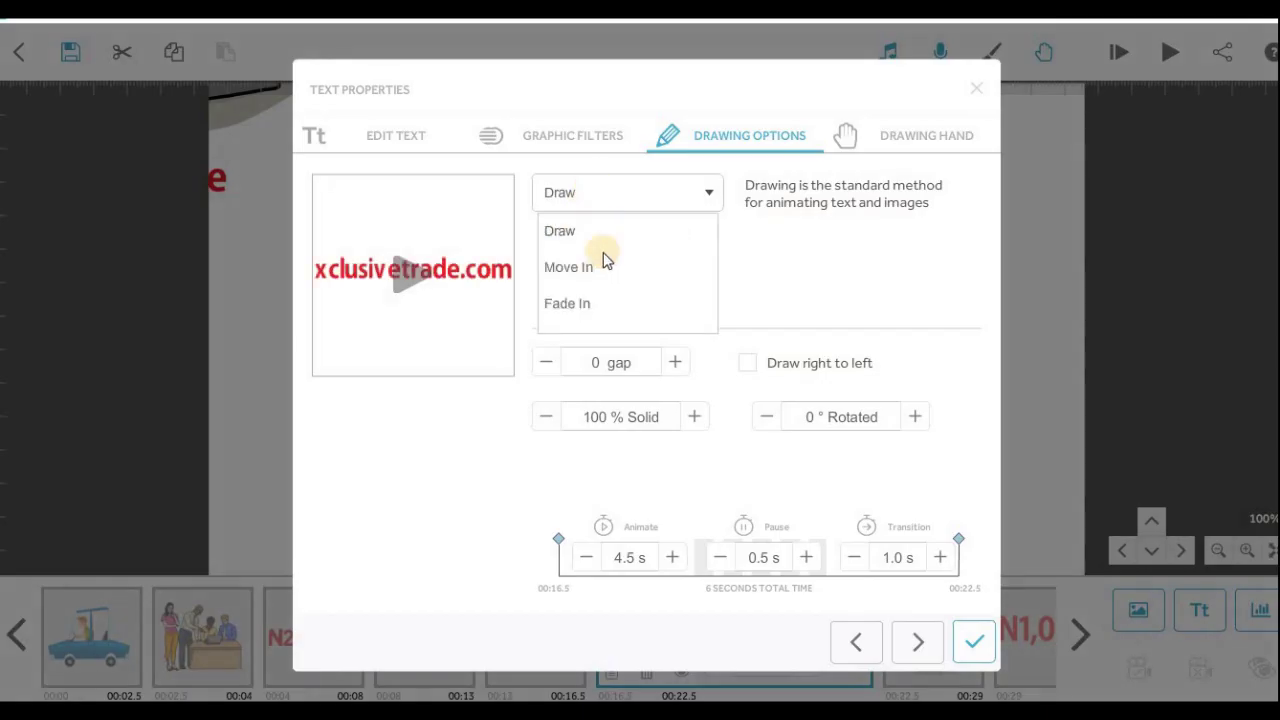
left_click(608, 272)
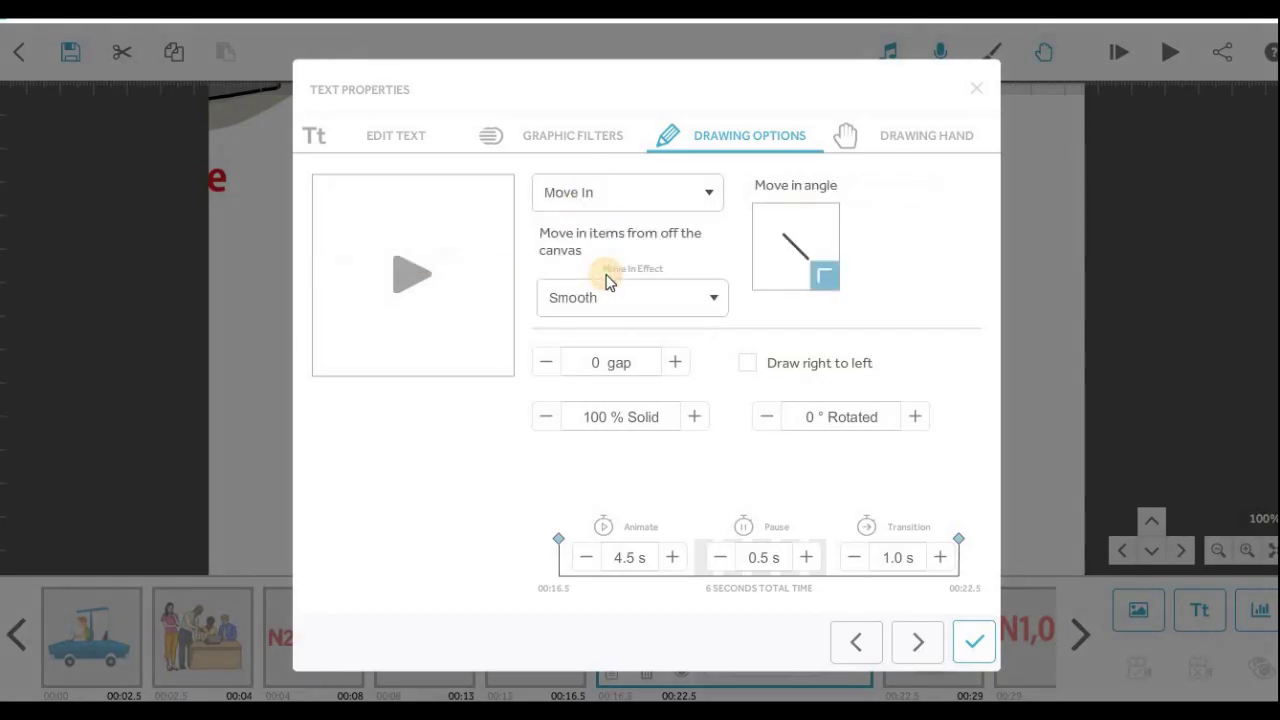
left_click(793, 222)
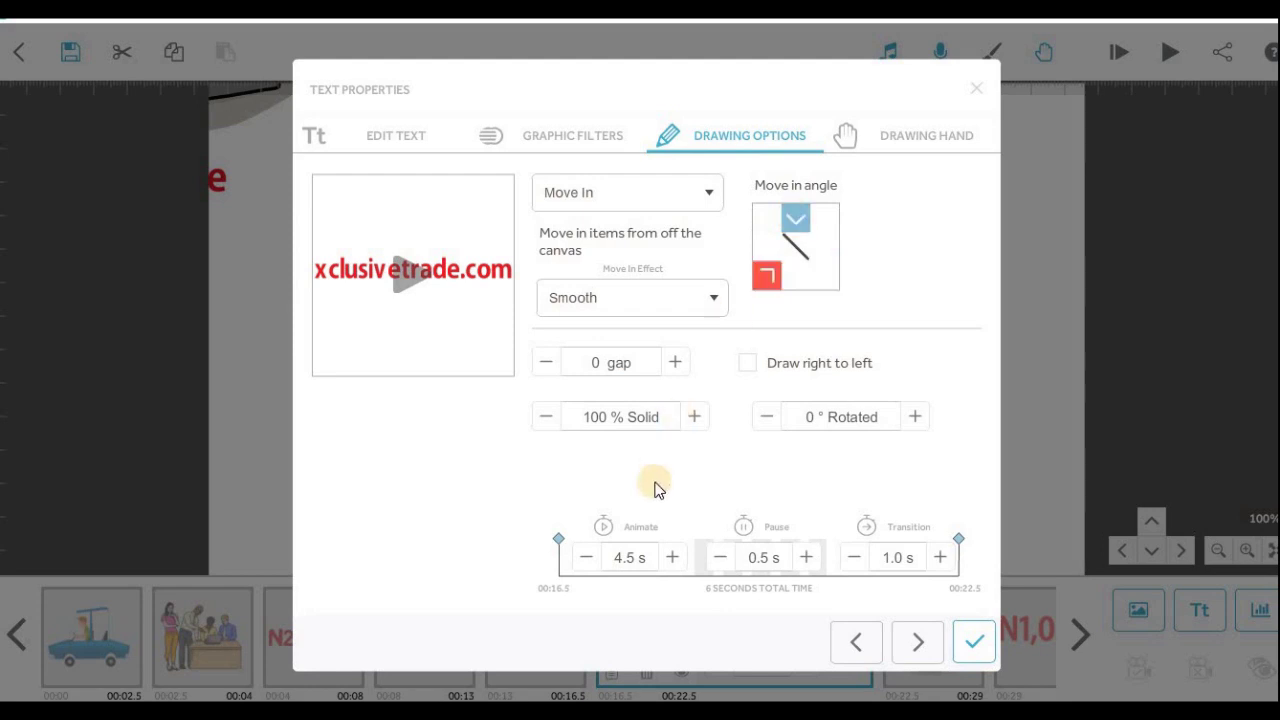
left_click(591, 559)
left_click(974, 641)
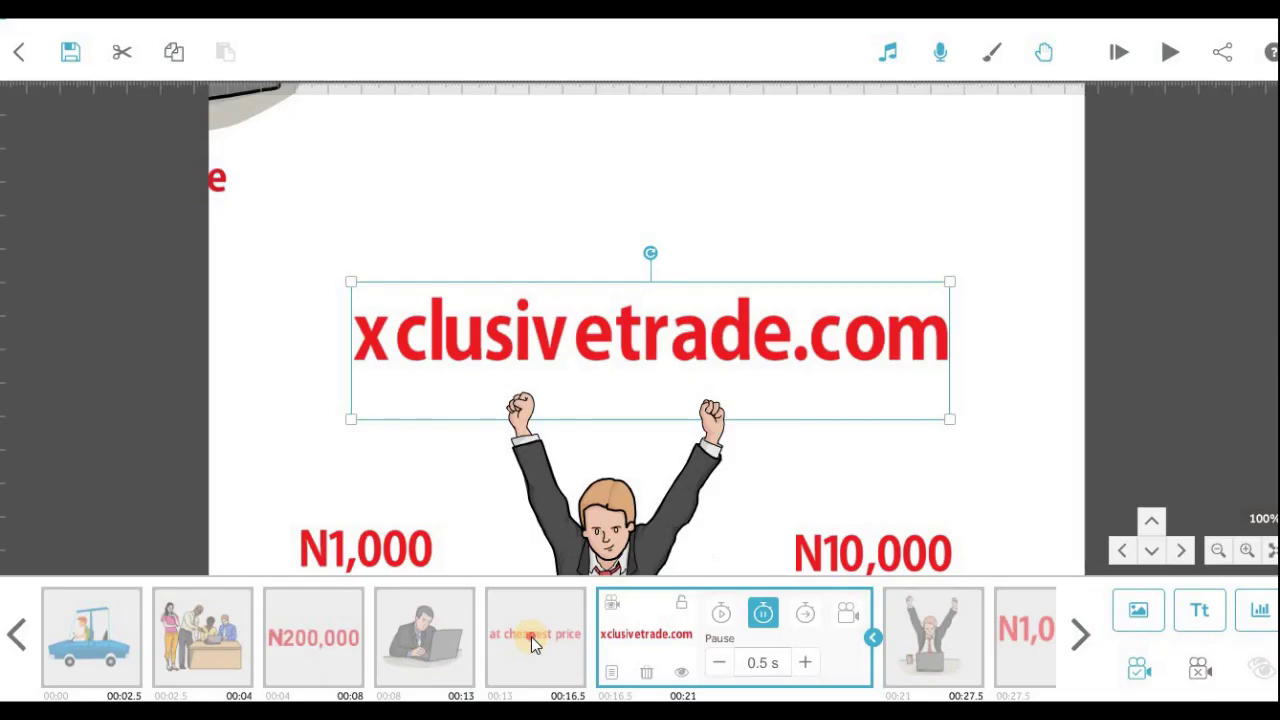
Step: Preview the scribe from the "at cheapest price" text through the xclusivetrade.com text and stop playback
left_click(531, 636)
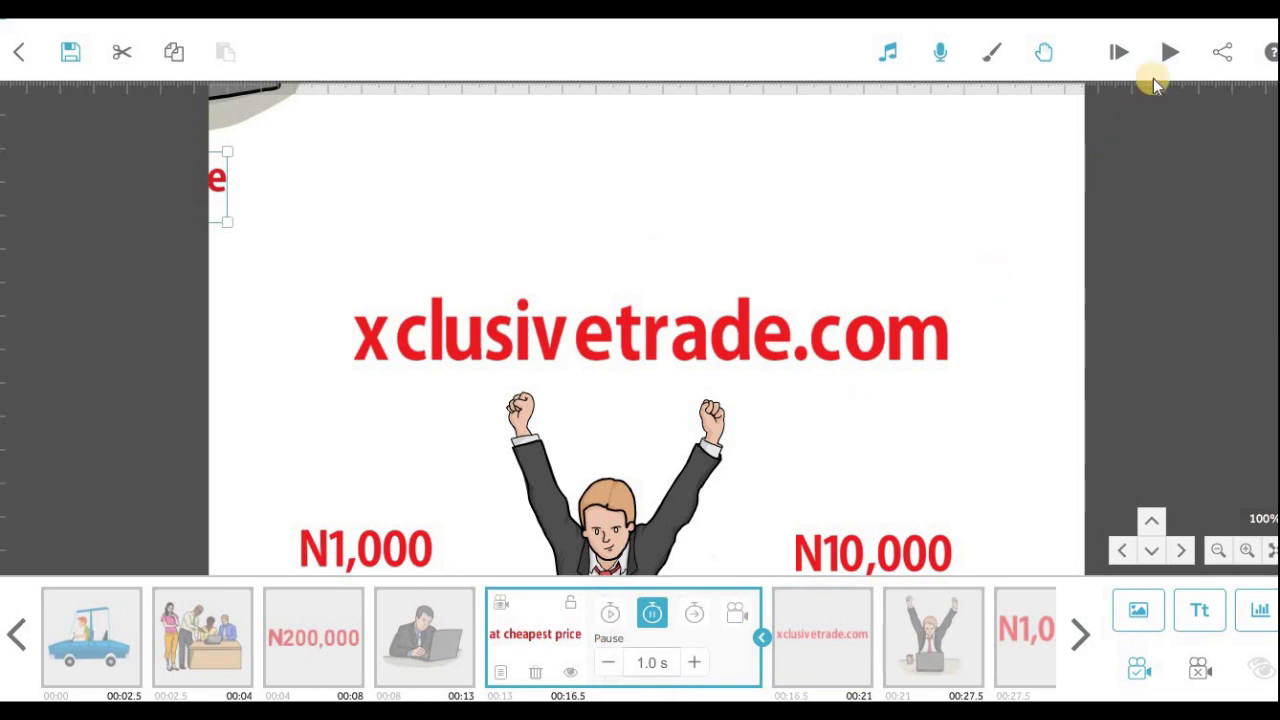
left_click(1168, 52)
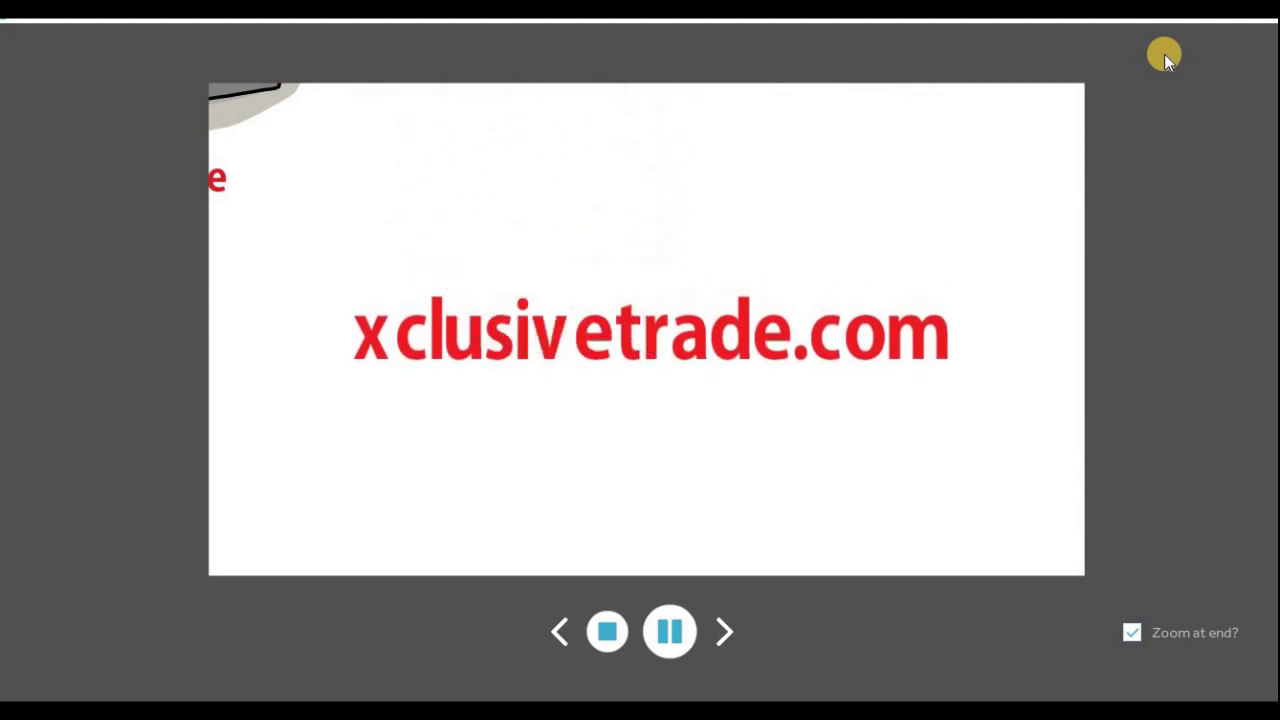
left_click(607, 631)
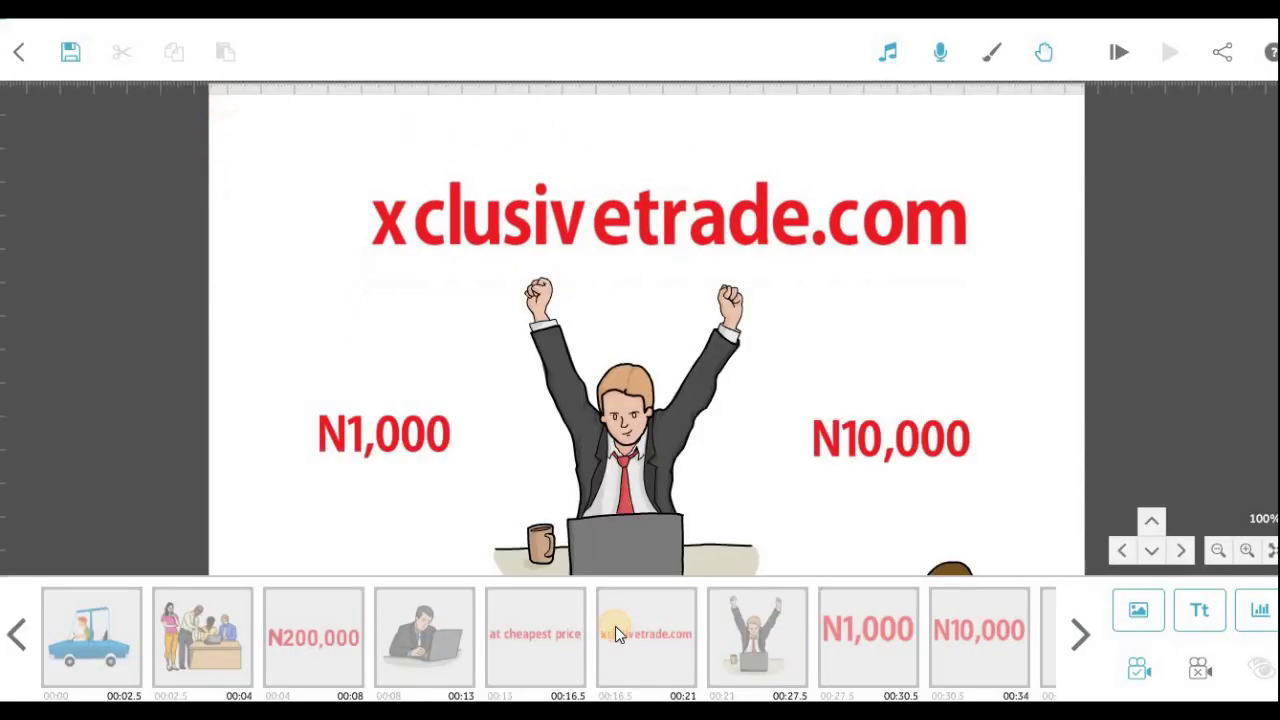
Step: Set the animate time of the xclusivetrade.com text to 2.0 s
left_click(643, 637)
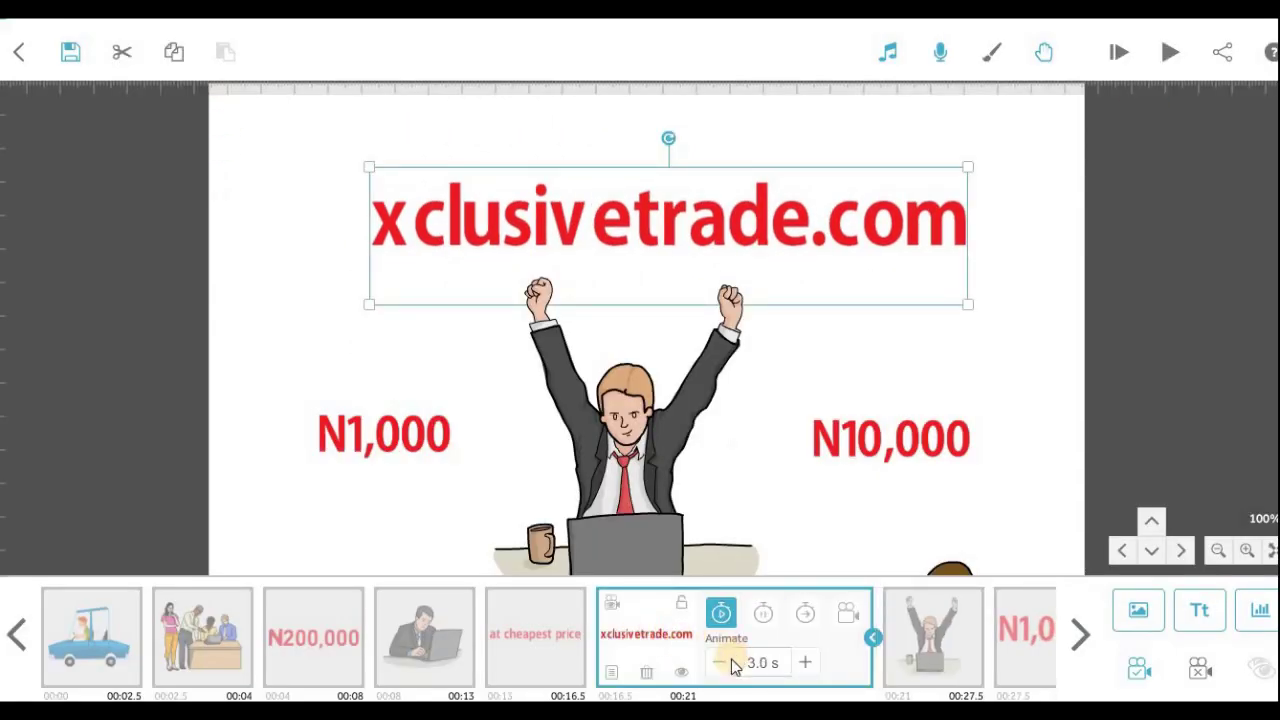
left_click(724, 664)
left_click(724, 664)
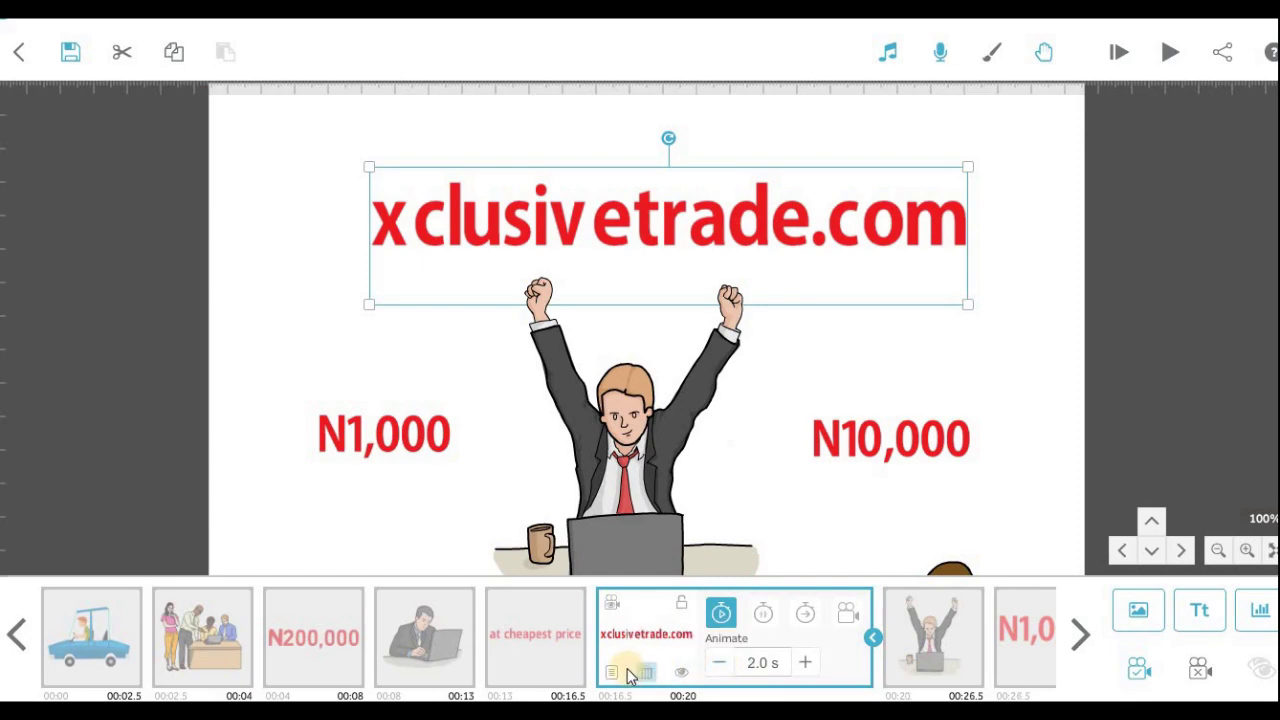
Step: Change the drawing hand of the xclusivetrade.com text to the pointing-finger hand without a pen
double_click(724, 292)
left_click(905, 135)
left_click(768, 566)
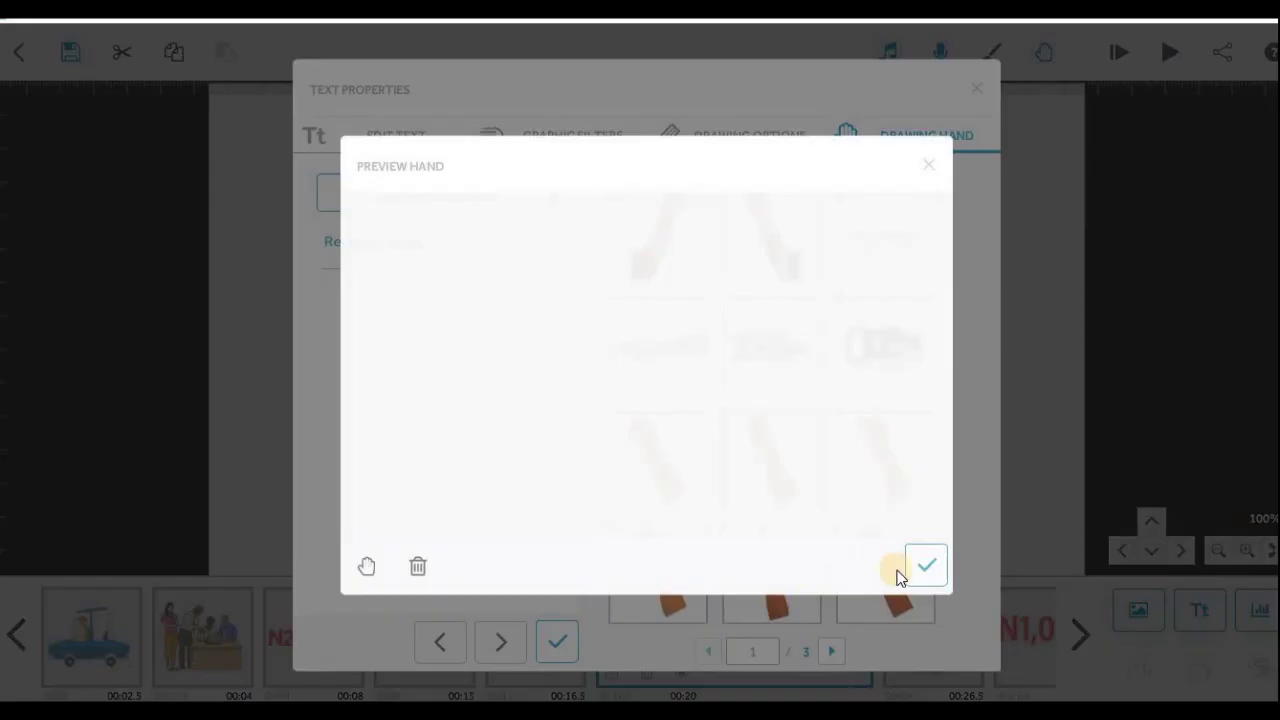
left_click(926, 567)
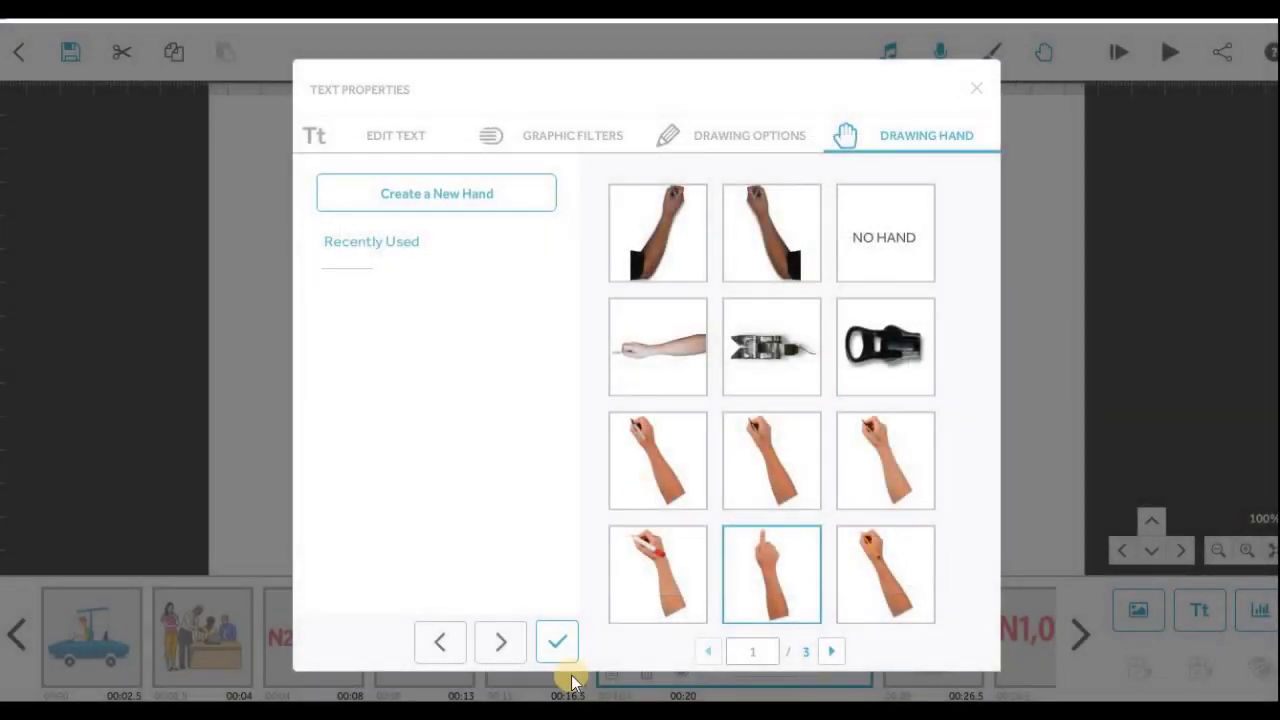
left_click(560, 645)
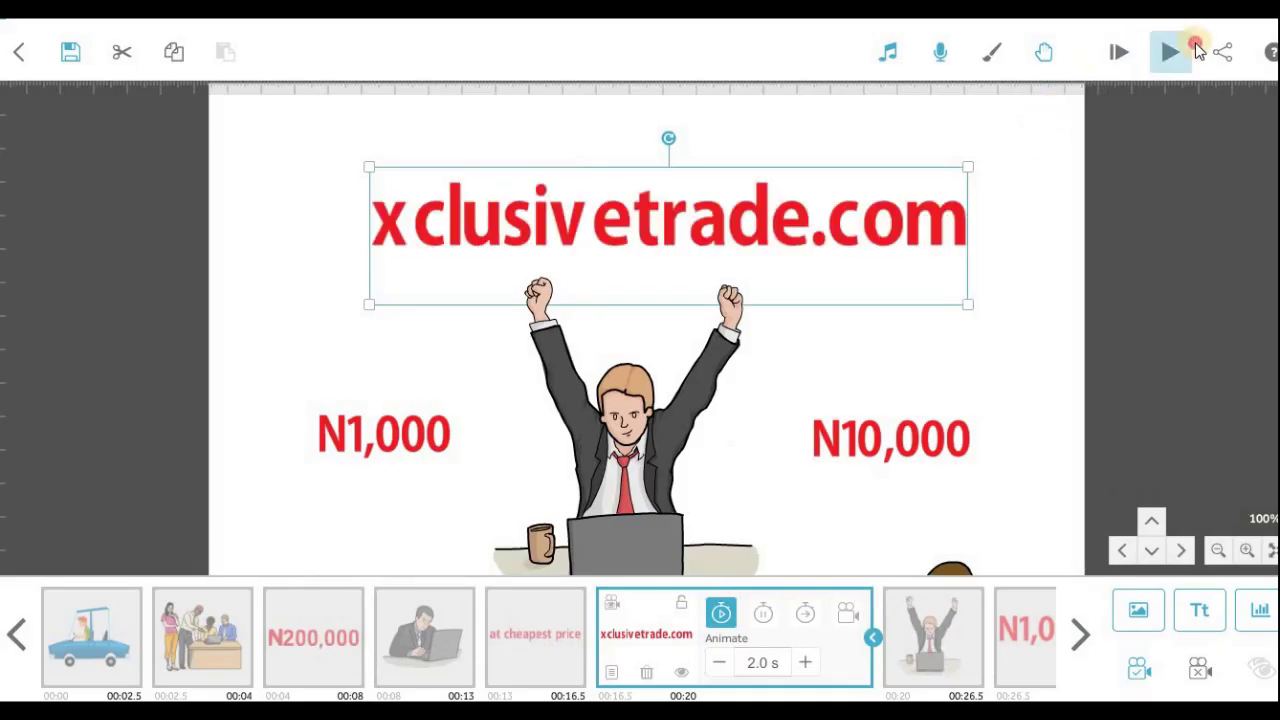
Step: Preview the scribe from the xclusivetrade.com text, stop playback and return the canvas to that text's camera position
left_click(1173, 52)
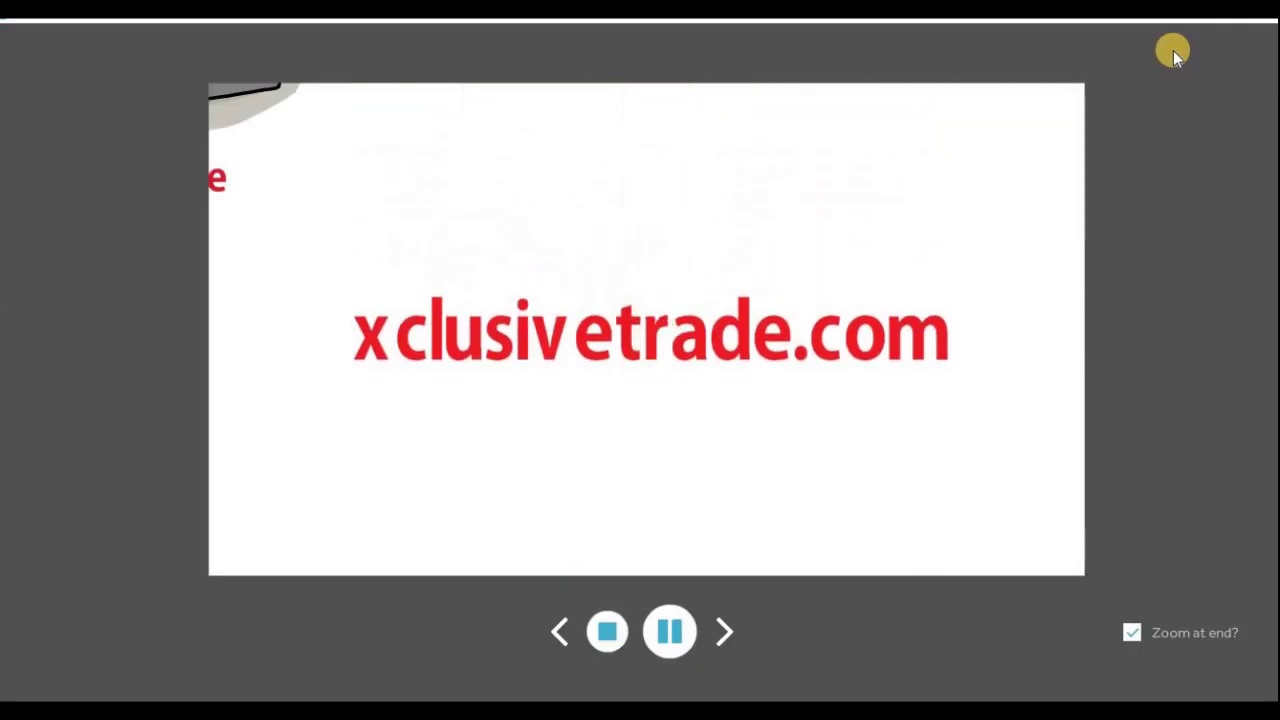
left_click(607, 631)
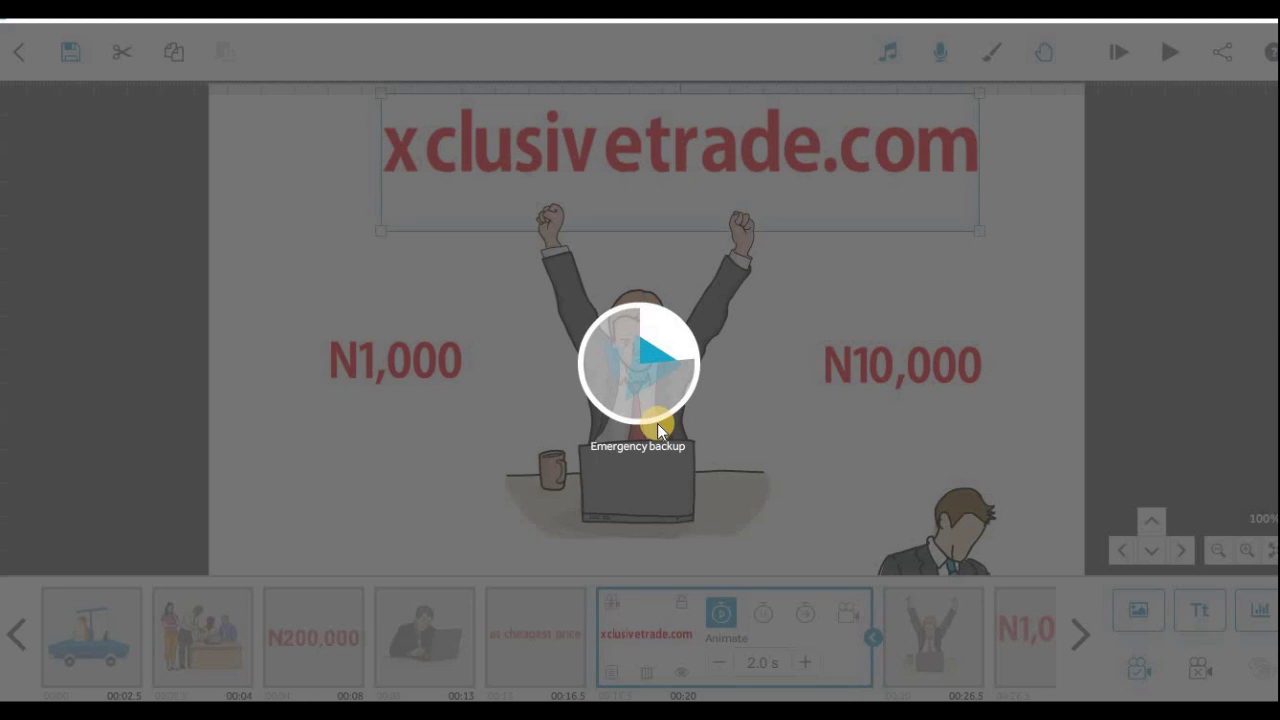
left_click(620, 606)
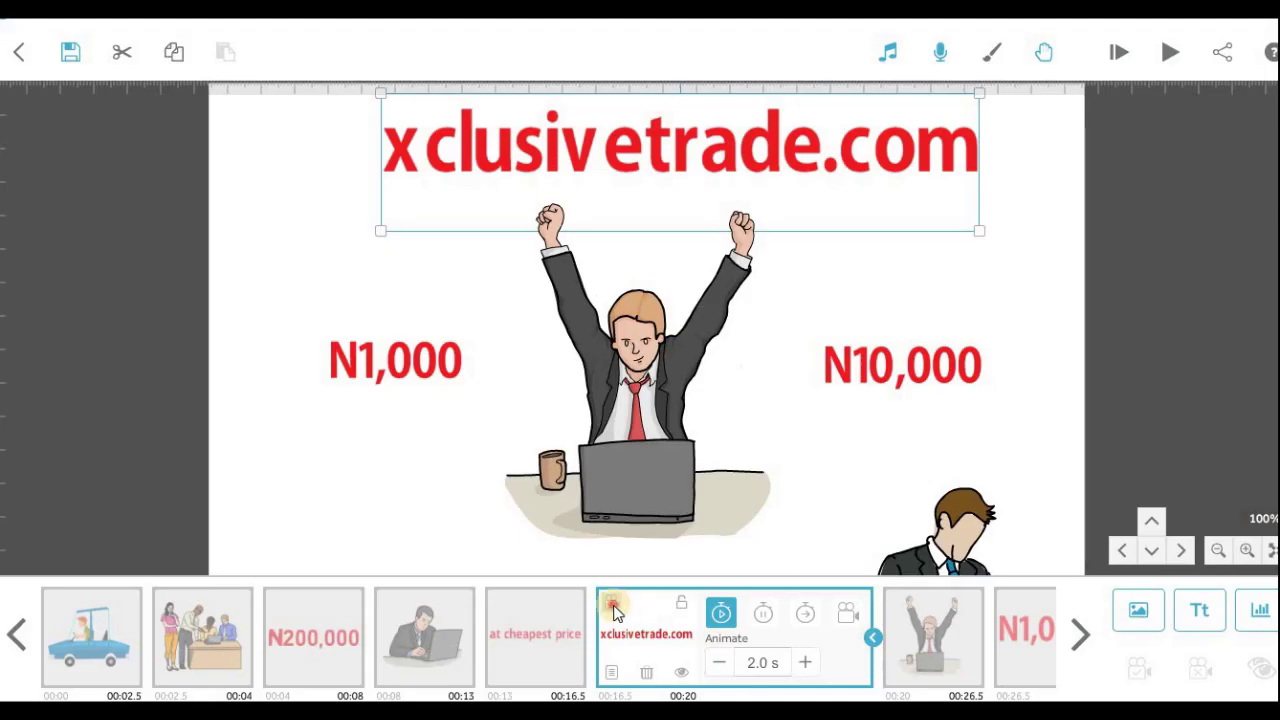
left_click(620, 606)
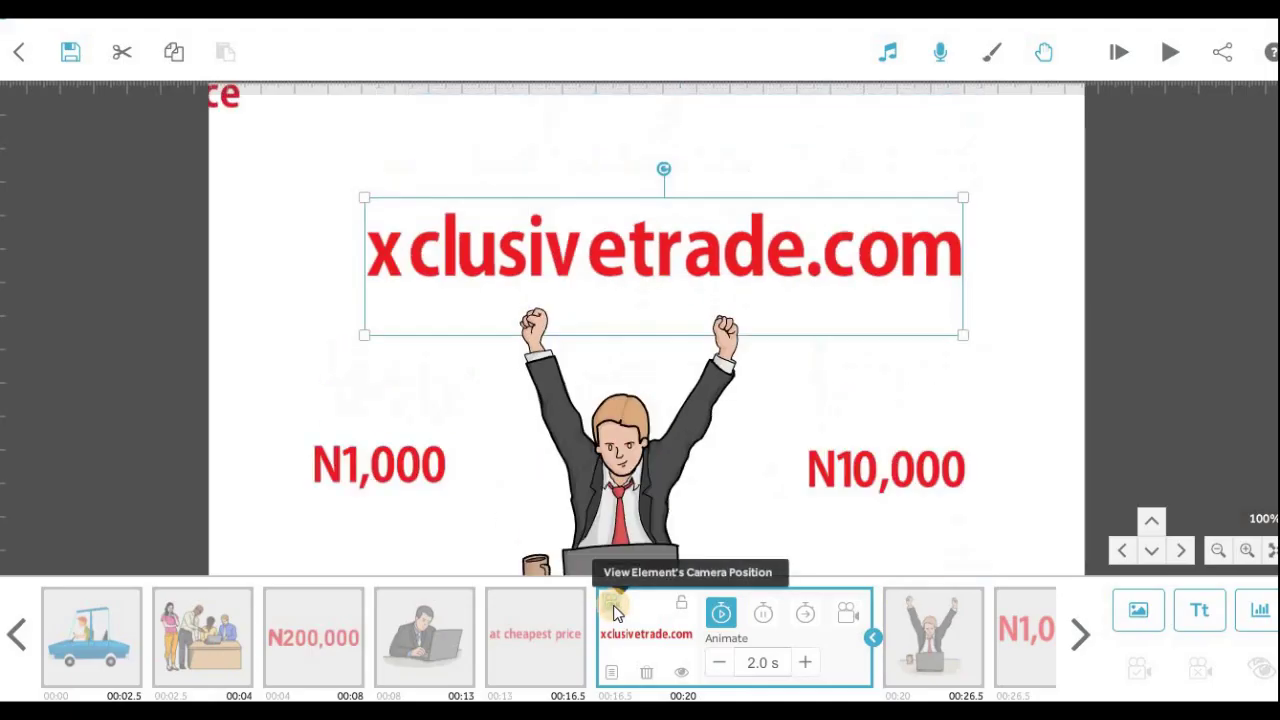
Step: Change the font of the xclusivetrade.com text from Adobe Gothic Std B to Arial Black
double_click(638, 352)
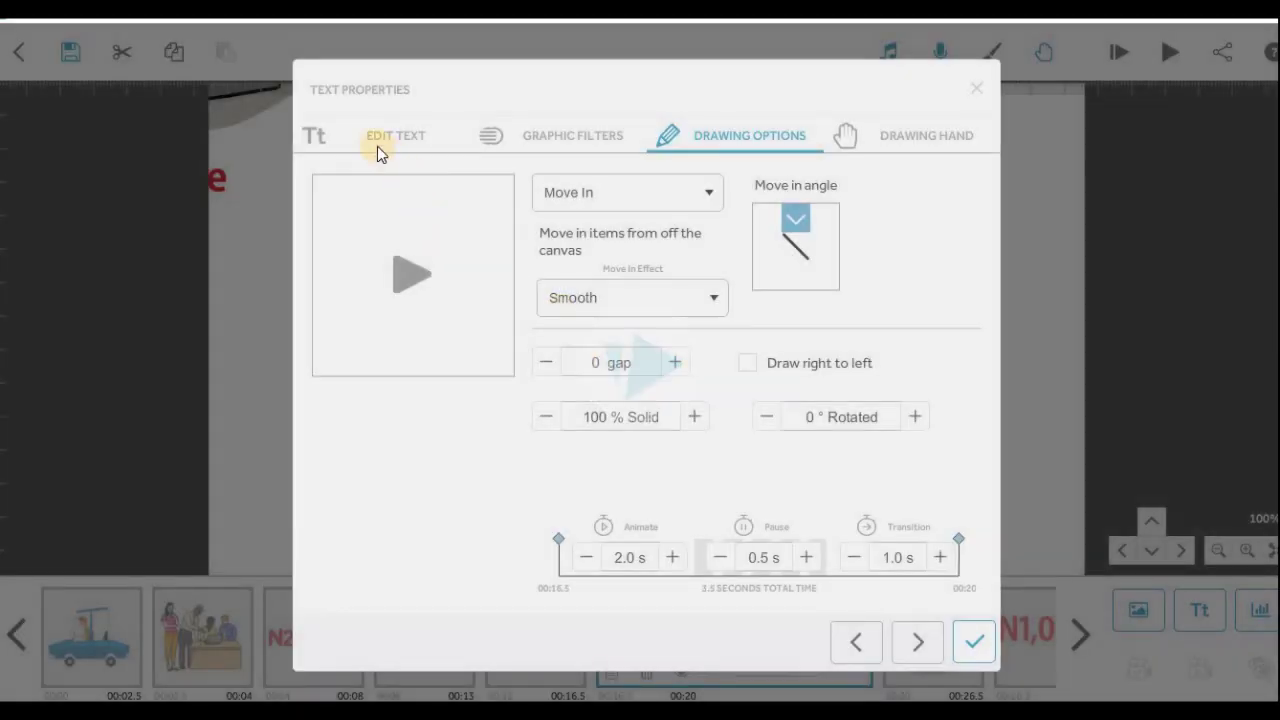
left_click(377, 147)
left_click(390, 215)
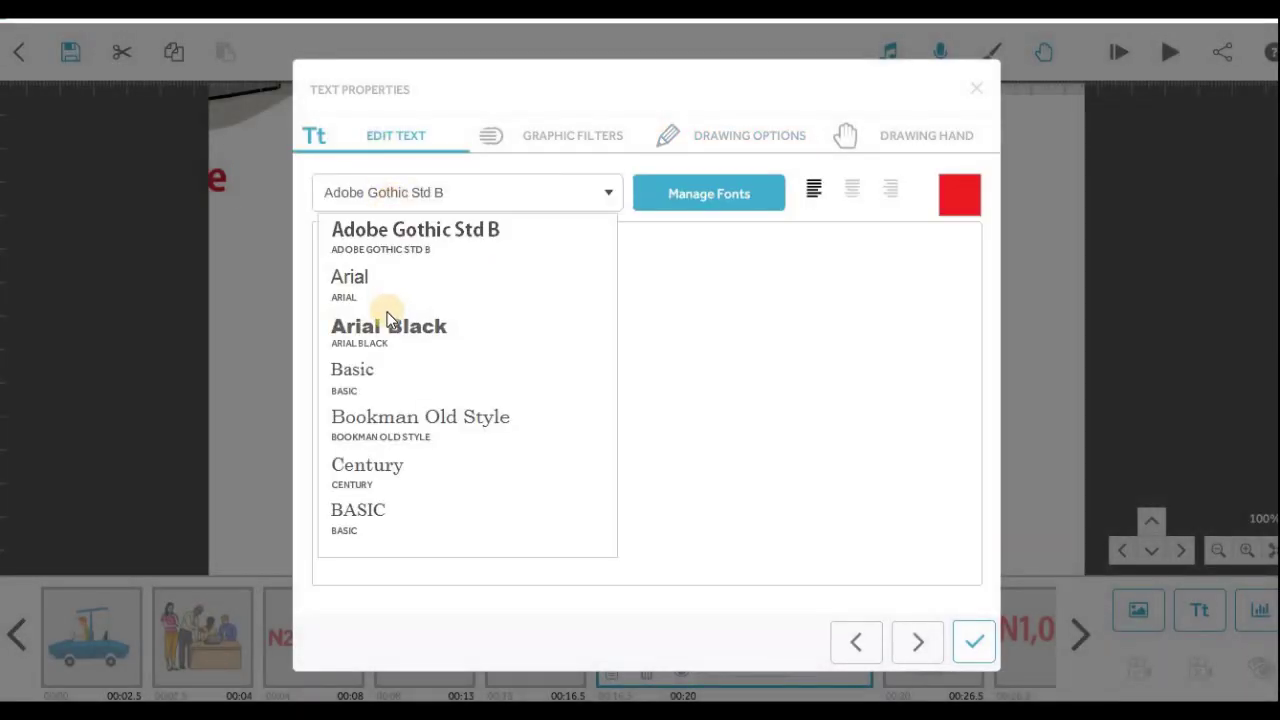
left_click(390, 283)
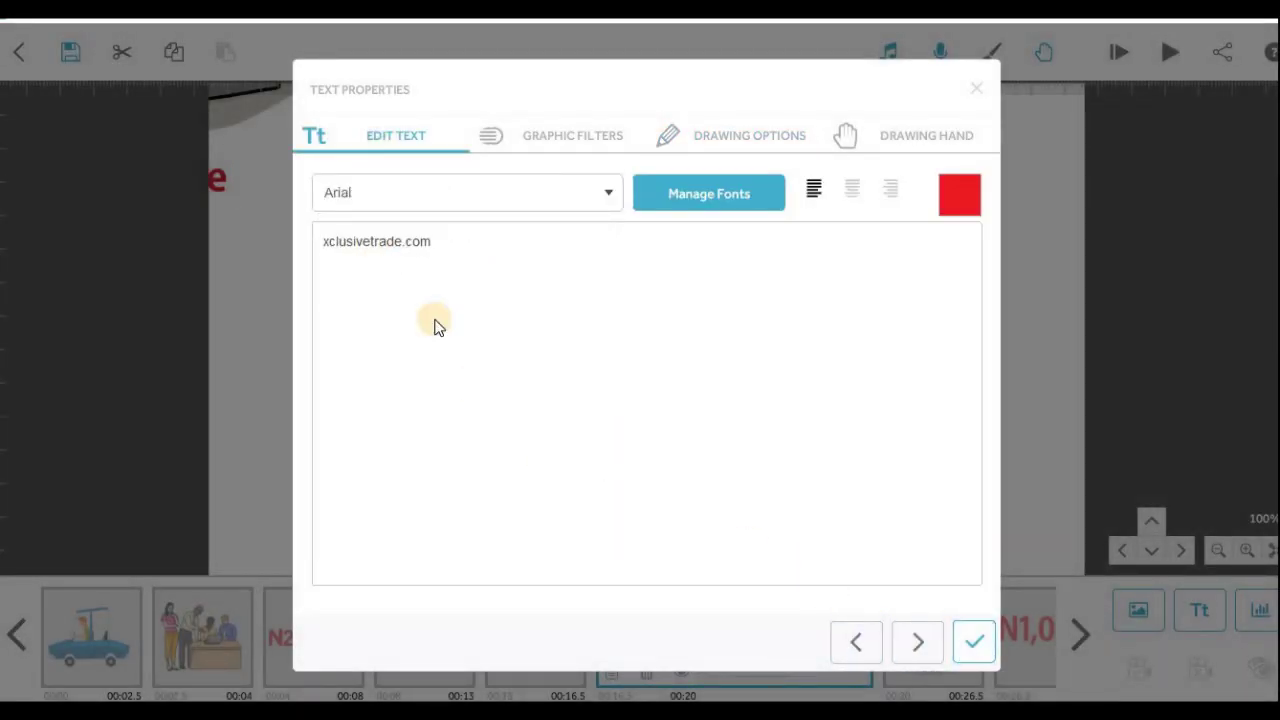
left_click(365, 205)
left_click(374, 340)
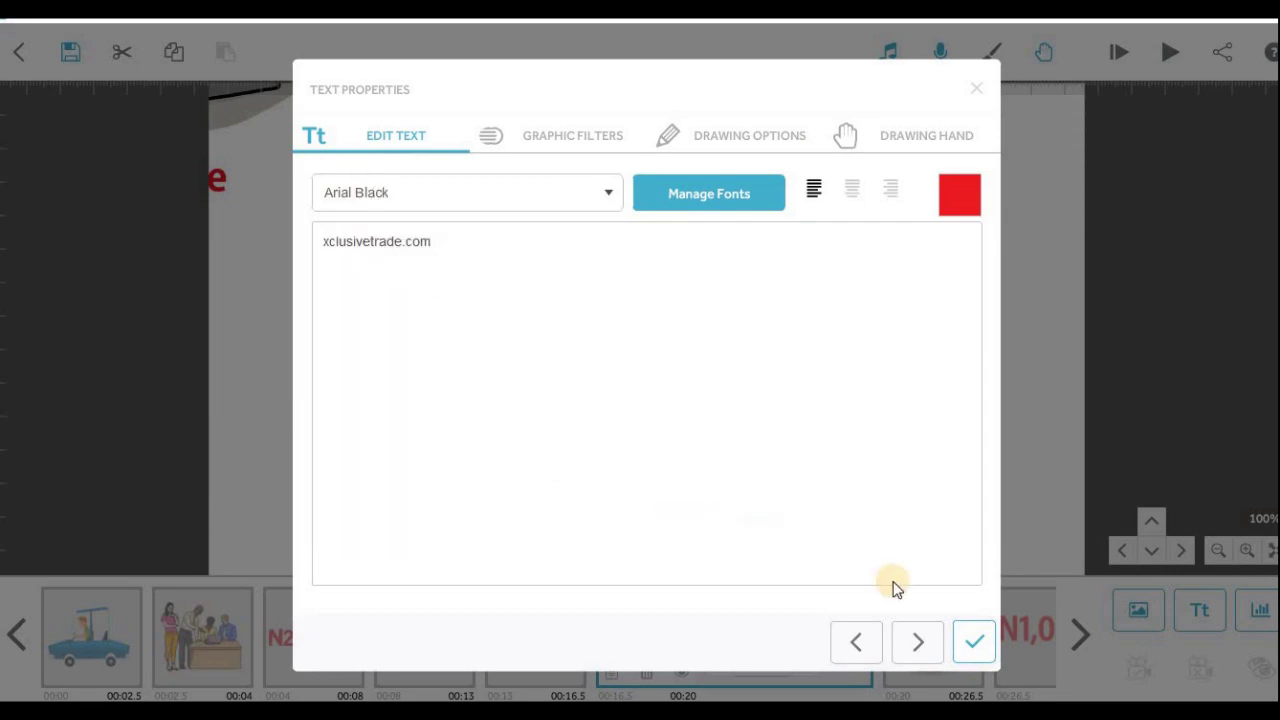
left_click(972, 645)
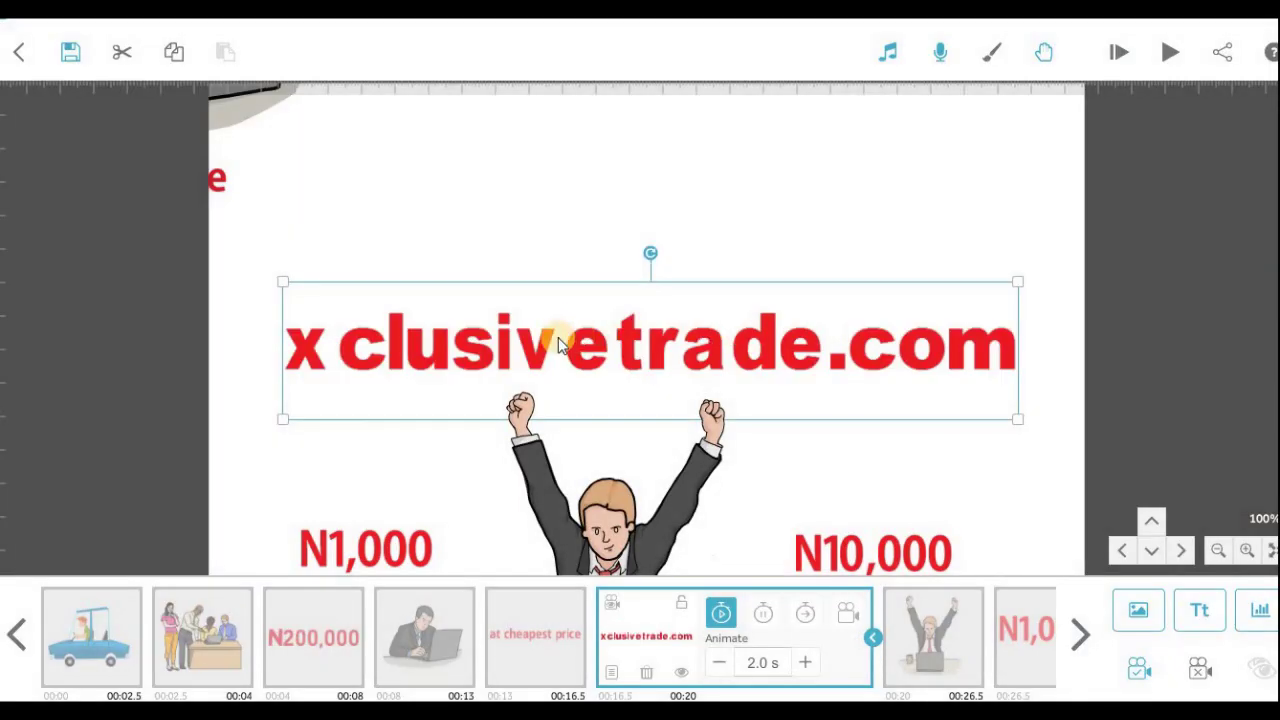
Step: Switch the font of the xclusivetrade.com text to Arial
double_click(562, 350)
left_click(357, 147)
left_click(378, 214)
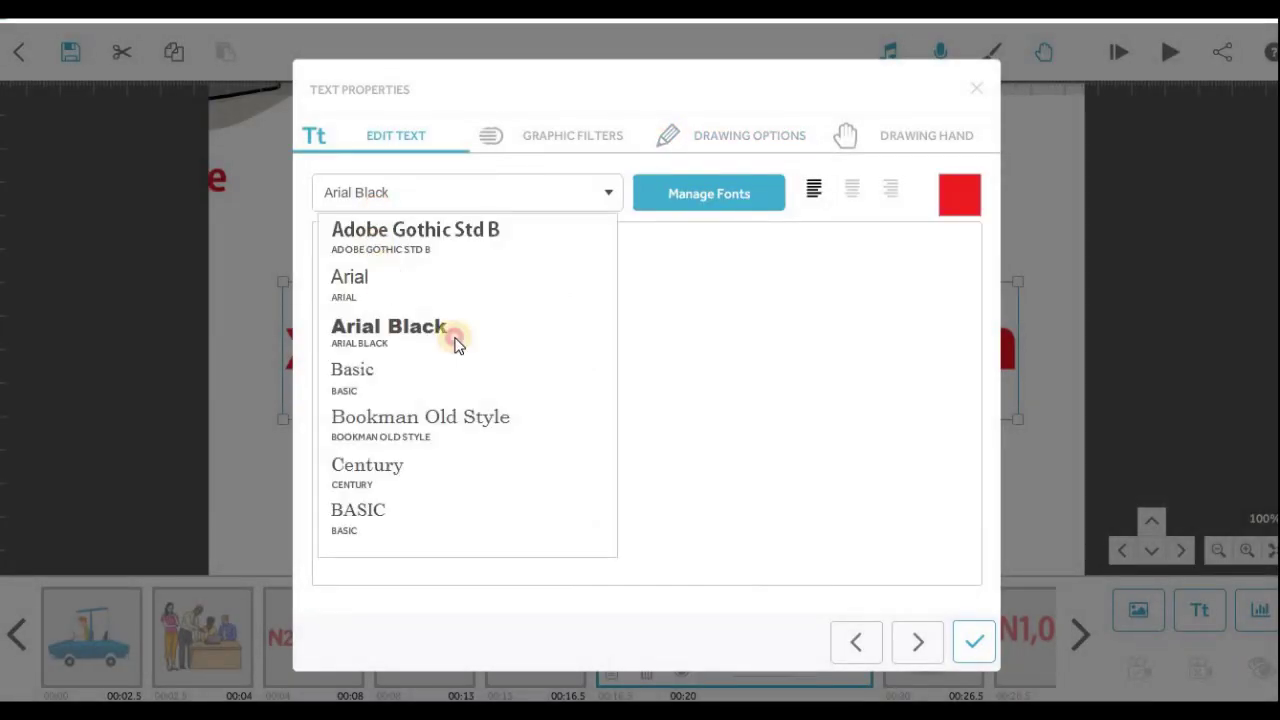
left_click(389, 280)
left_click(962, 643)
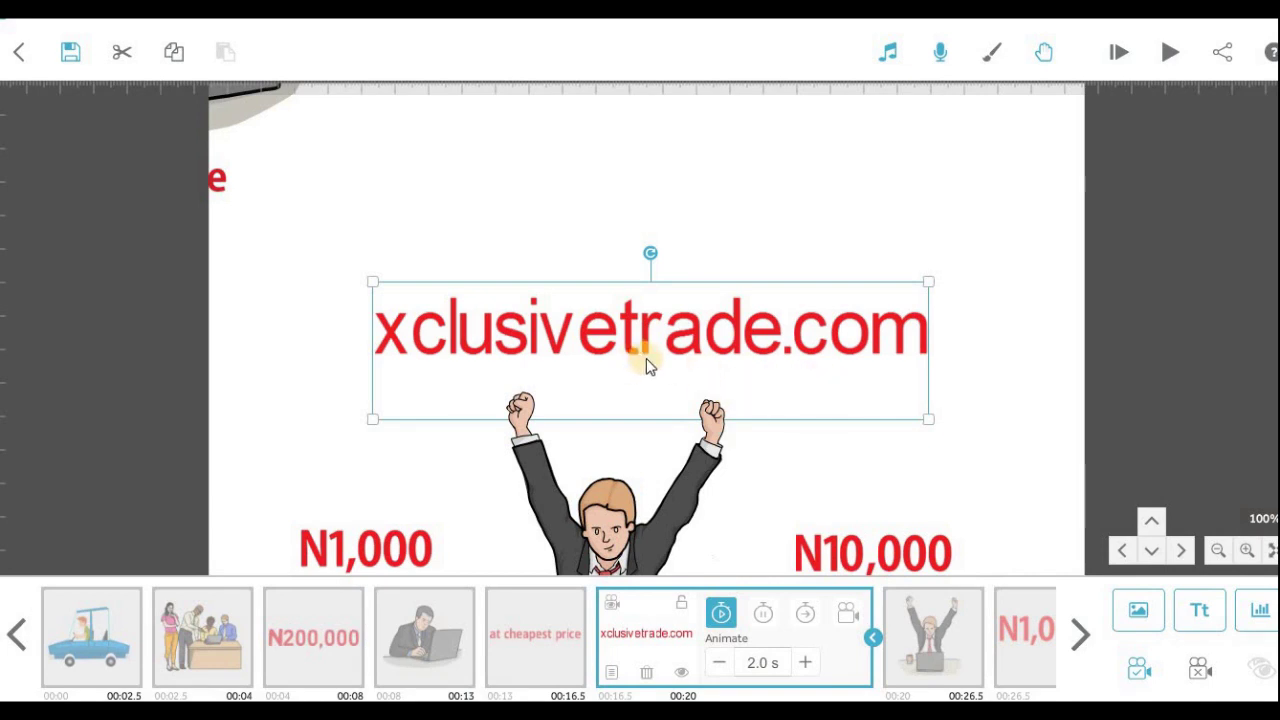
Step: Set the font of the xclusivetrade.com text back to Arial Black
double_click(716, 358)
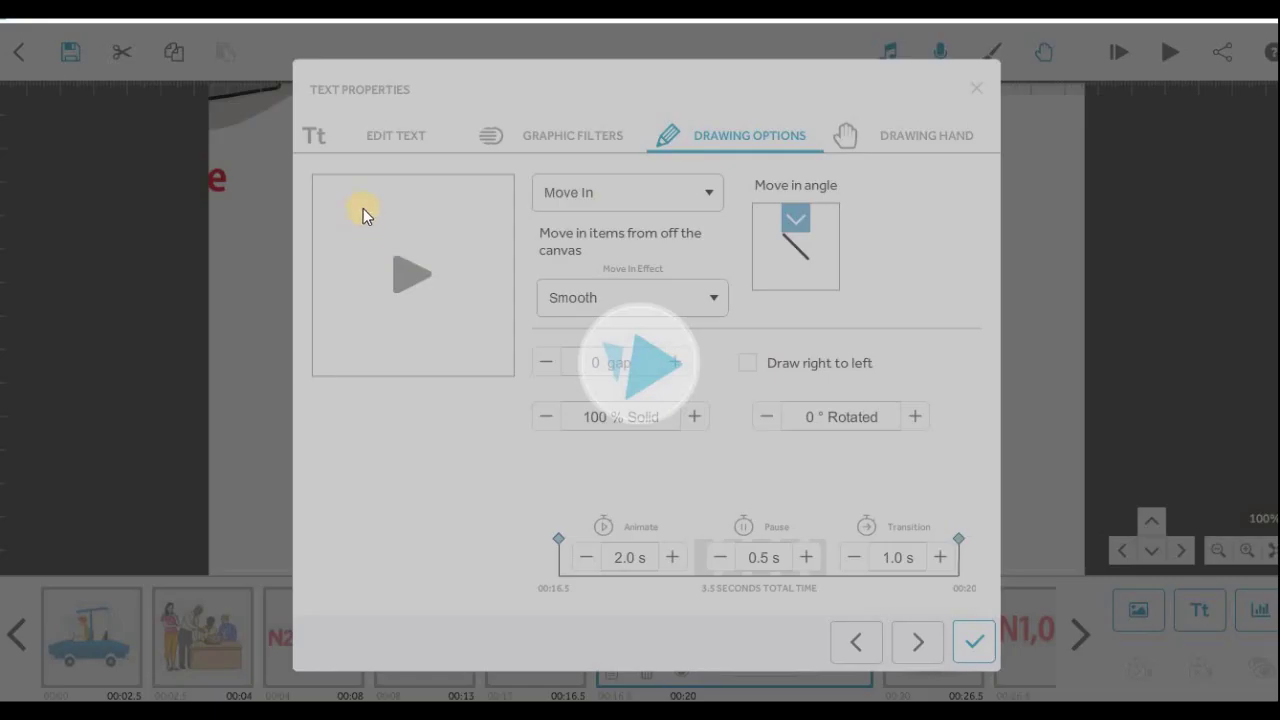
left_click(370, 137)
left_click(405, 198)
left_click(405, 325)
left_click(968, 643)
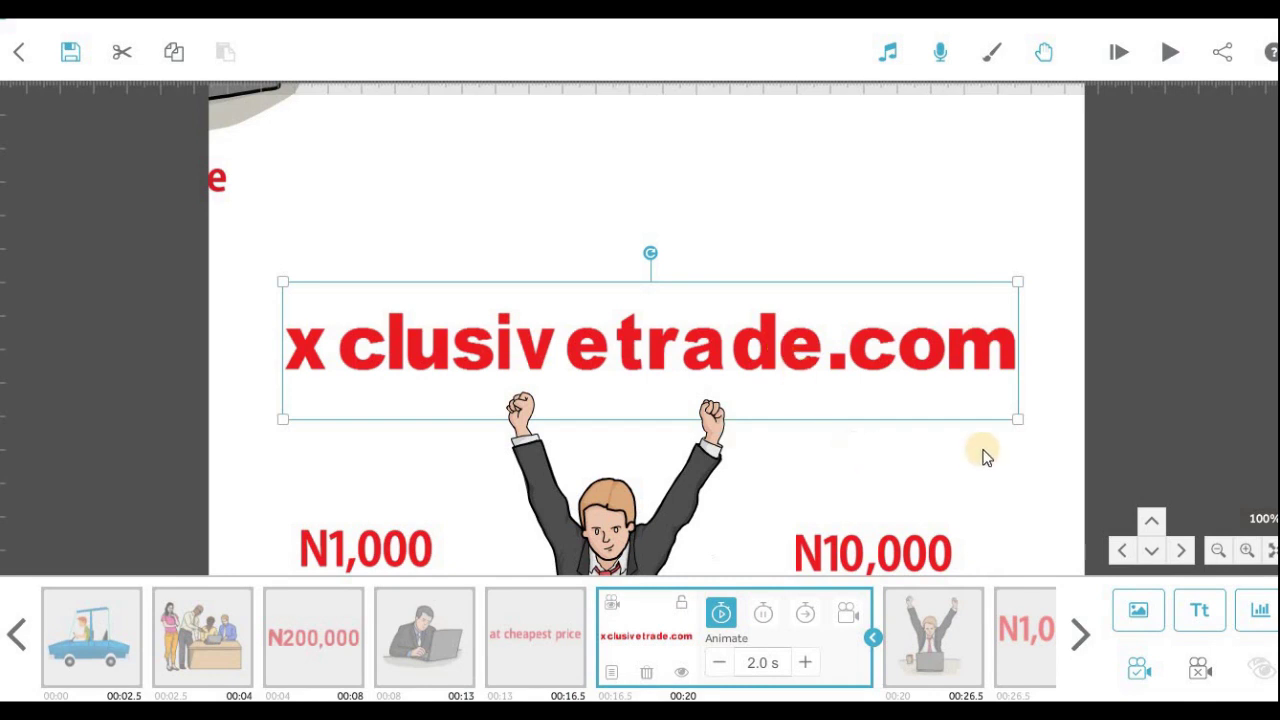
Step: Shrink the xclusivetrade.com text slightly with its camera set to the current view, and preview the scribe from it
left_click_drag(1019, 423, 990, 410)
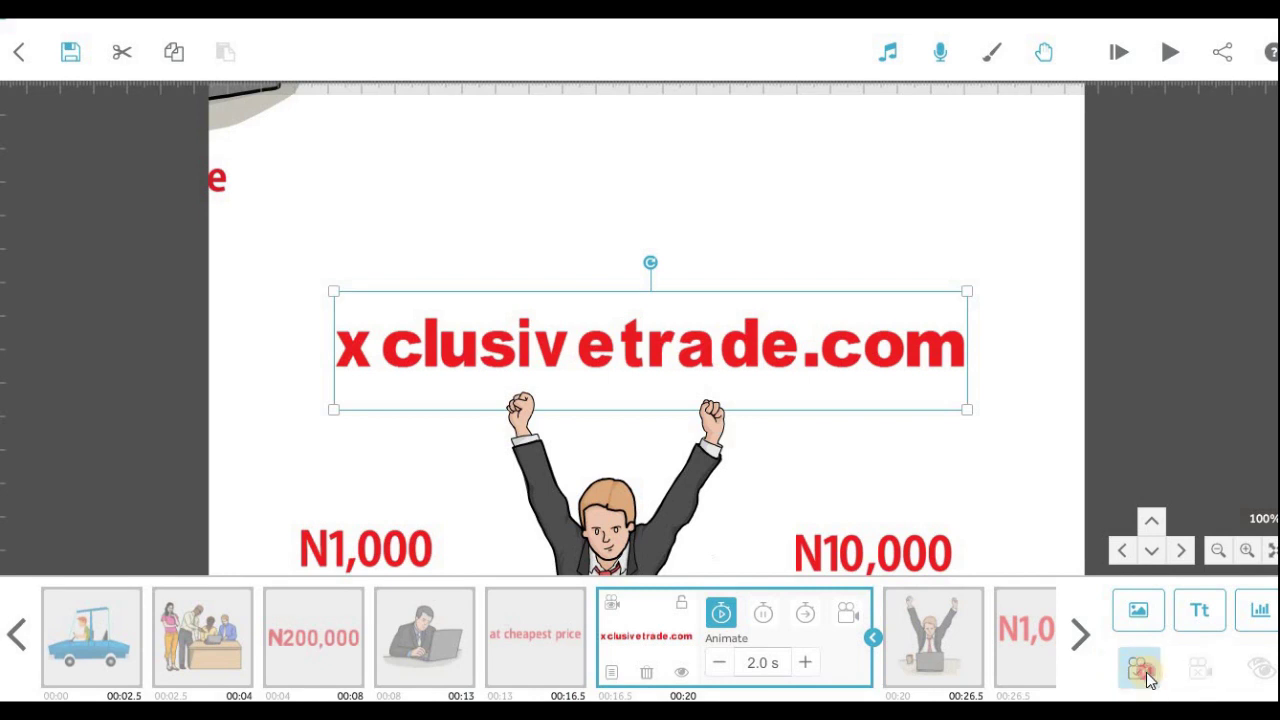
left_click(1174, 54)
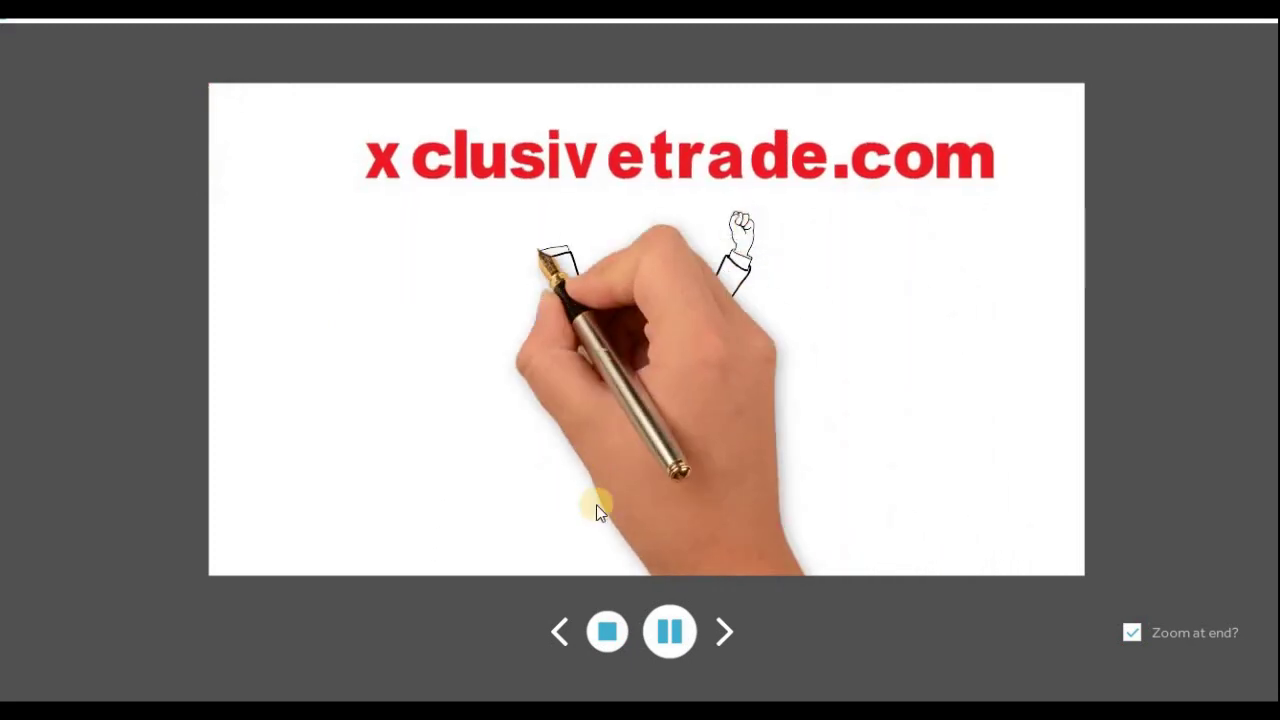
left_click(607, 631)
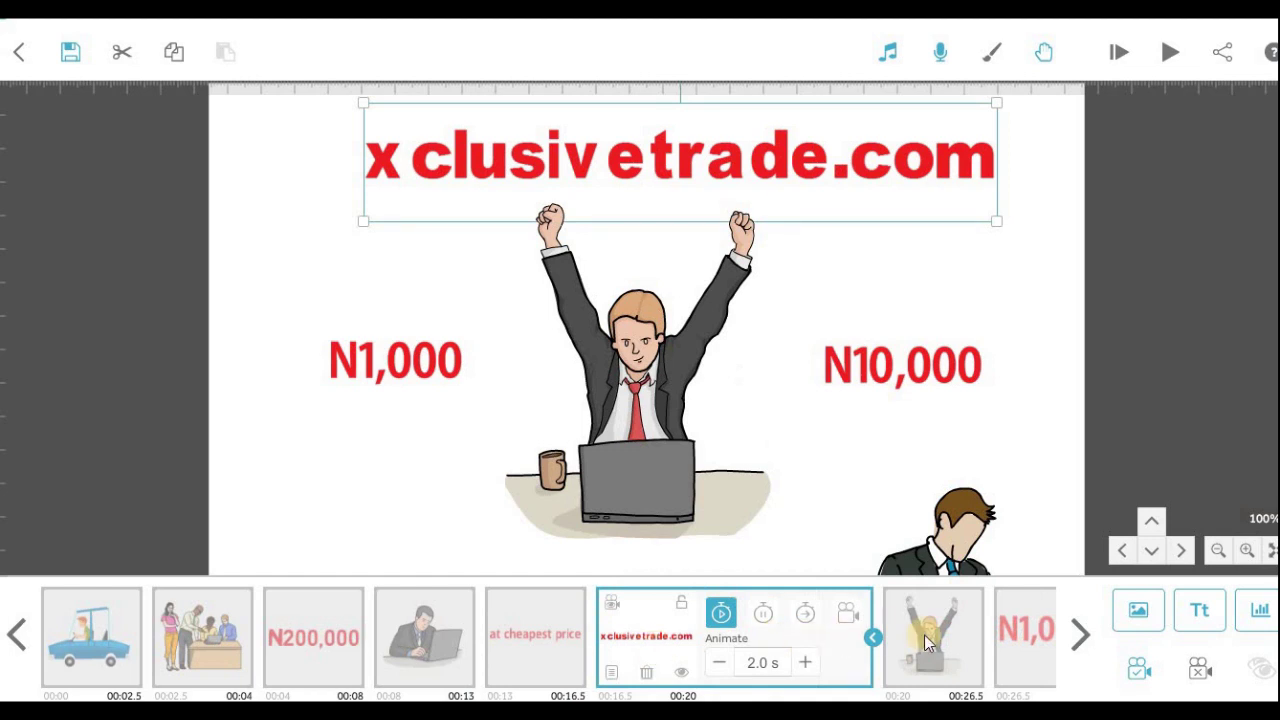
Step: Reduce the transition time of the xclusivetrade.com text to 0.0 s
left_click(782, 626)
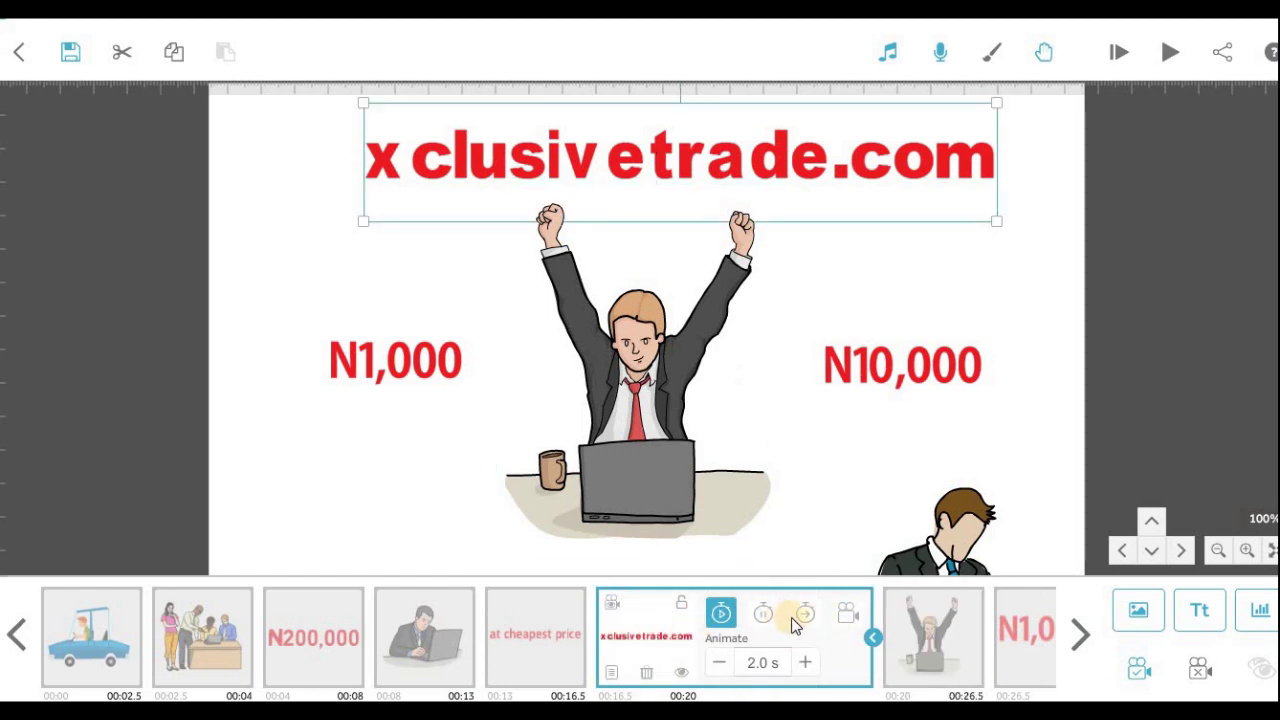
left_click(806, 614)
left_click(719, 662)
left_click(719, 662)
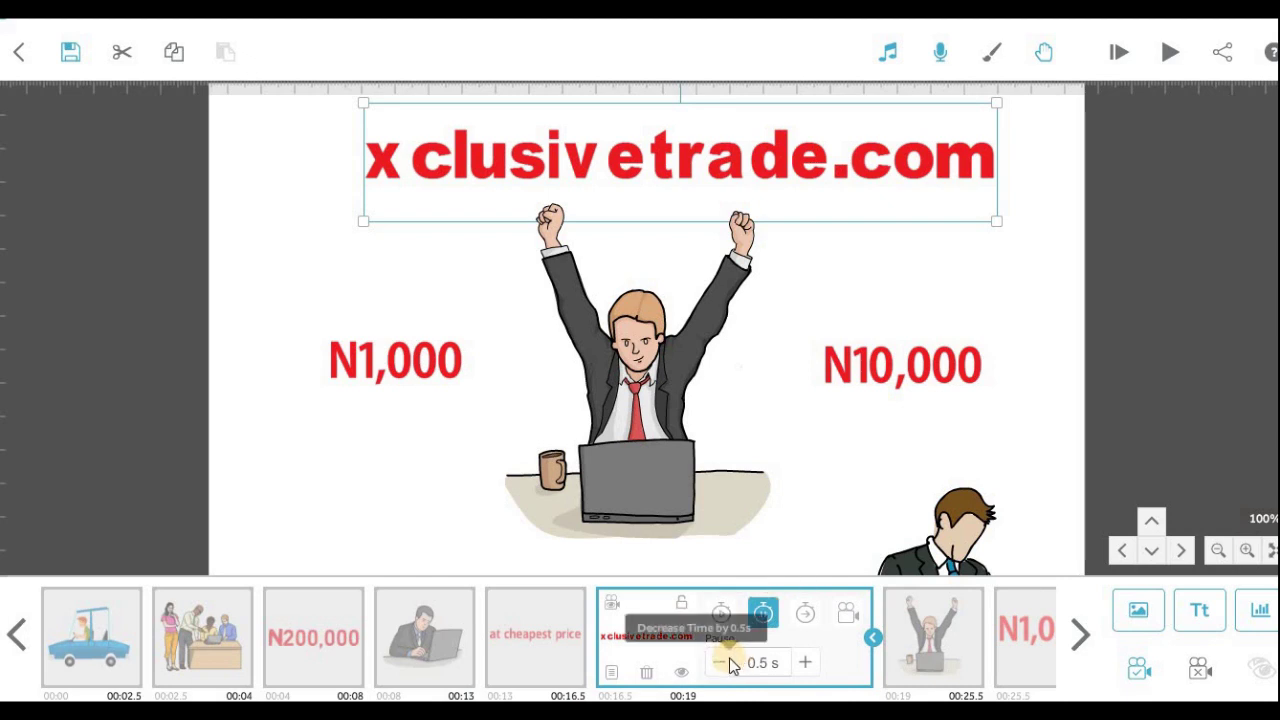
Step: Set the animate time of the image of the man celebrating at a laptop to 2.0 s
left_click(923, 641)
left_click(830, 630)
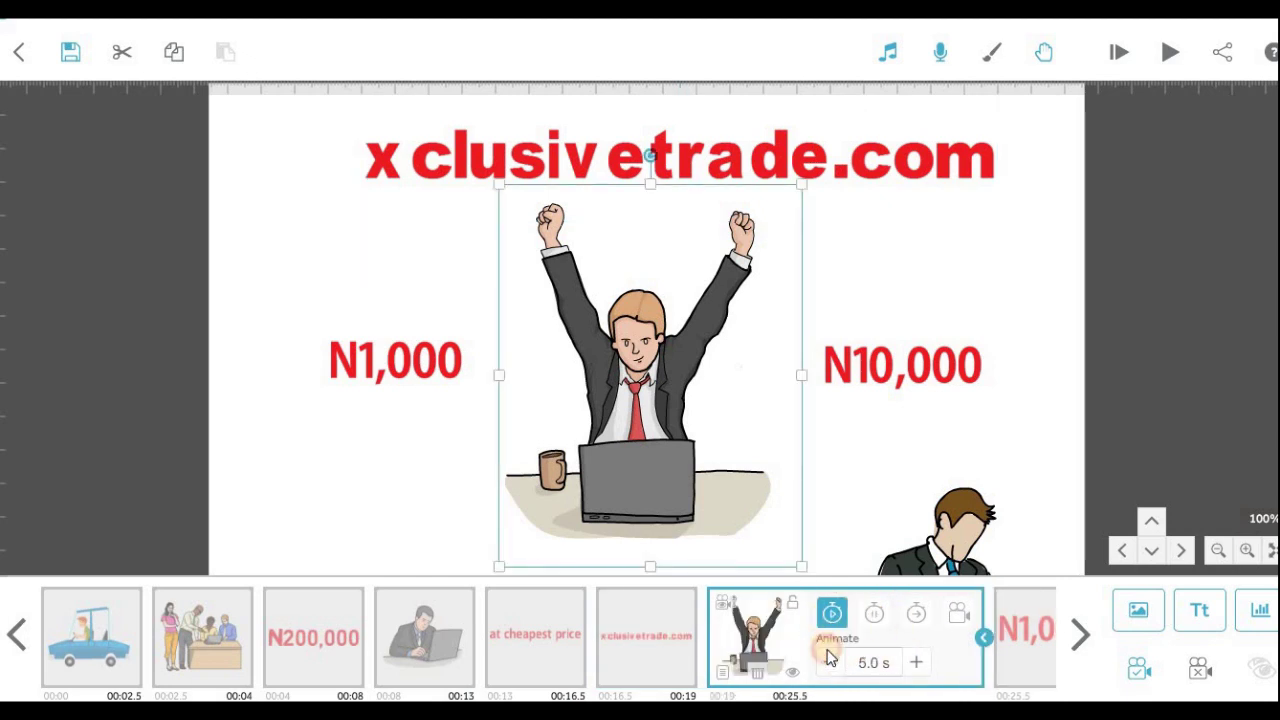
left_click(830, 662)
left_click(830, 662)
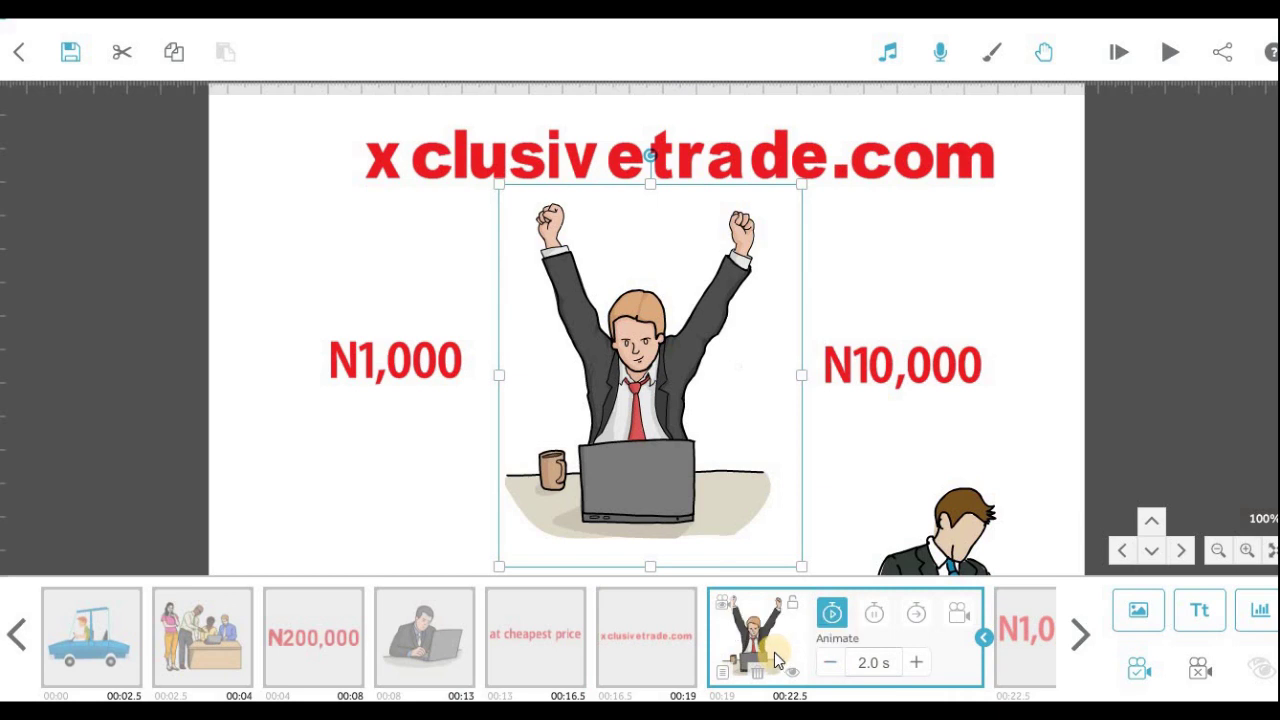
Step: Preview the scribe from the celebrating man image, stop playback and select the N1,000 text element
left_click(1166, 60)
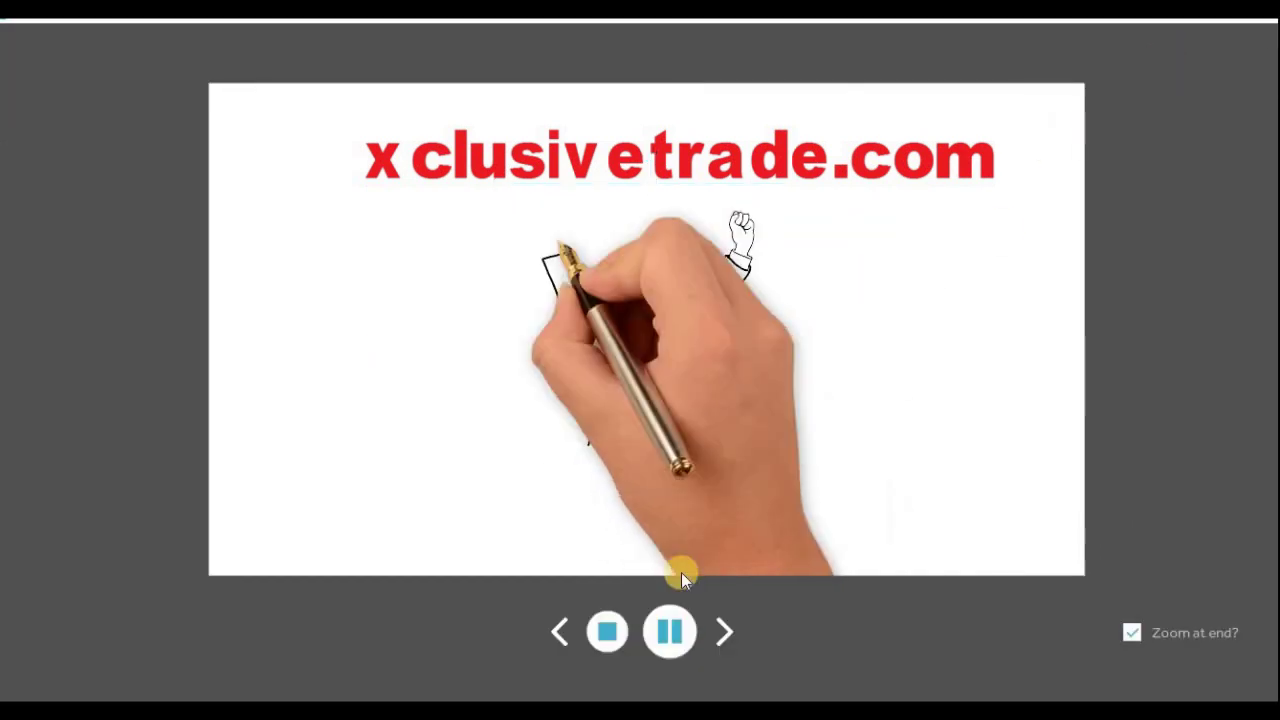
left_click(607, 633)
left_click(856, 648)
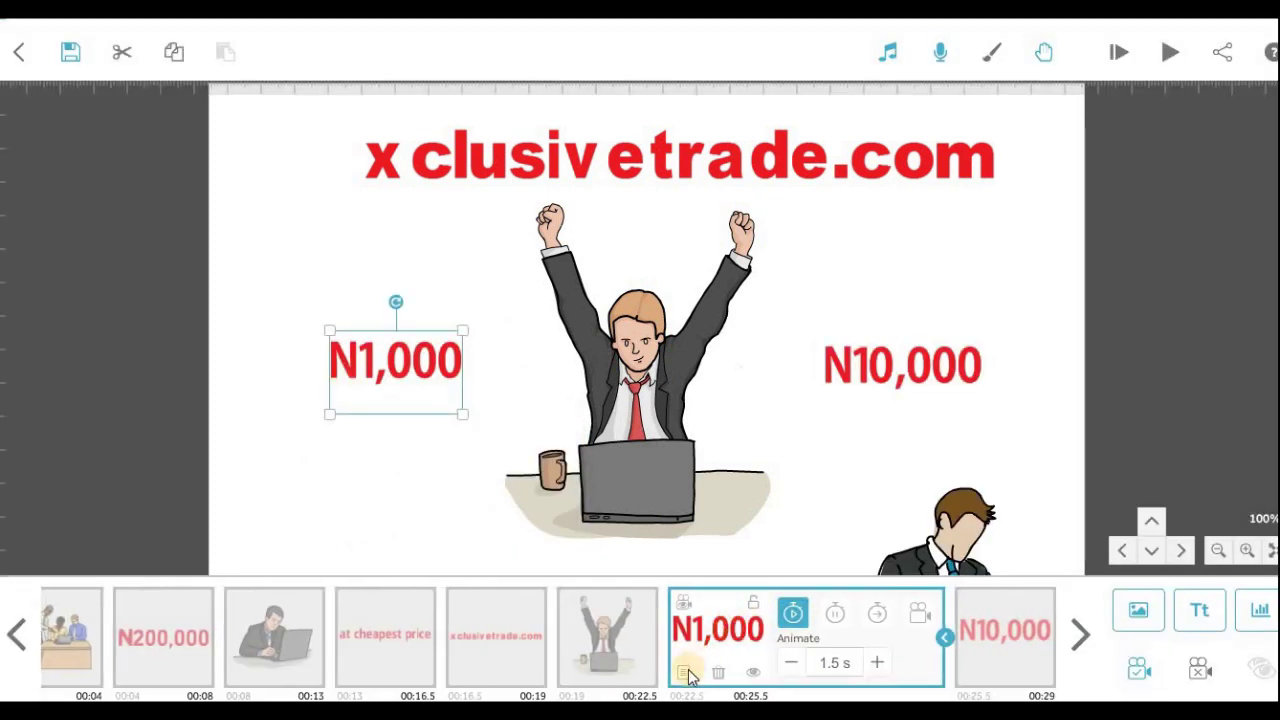
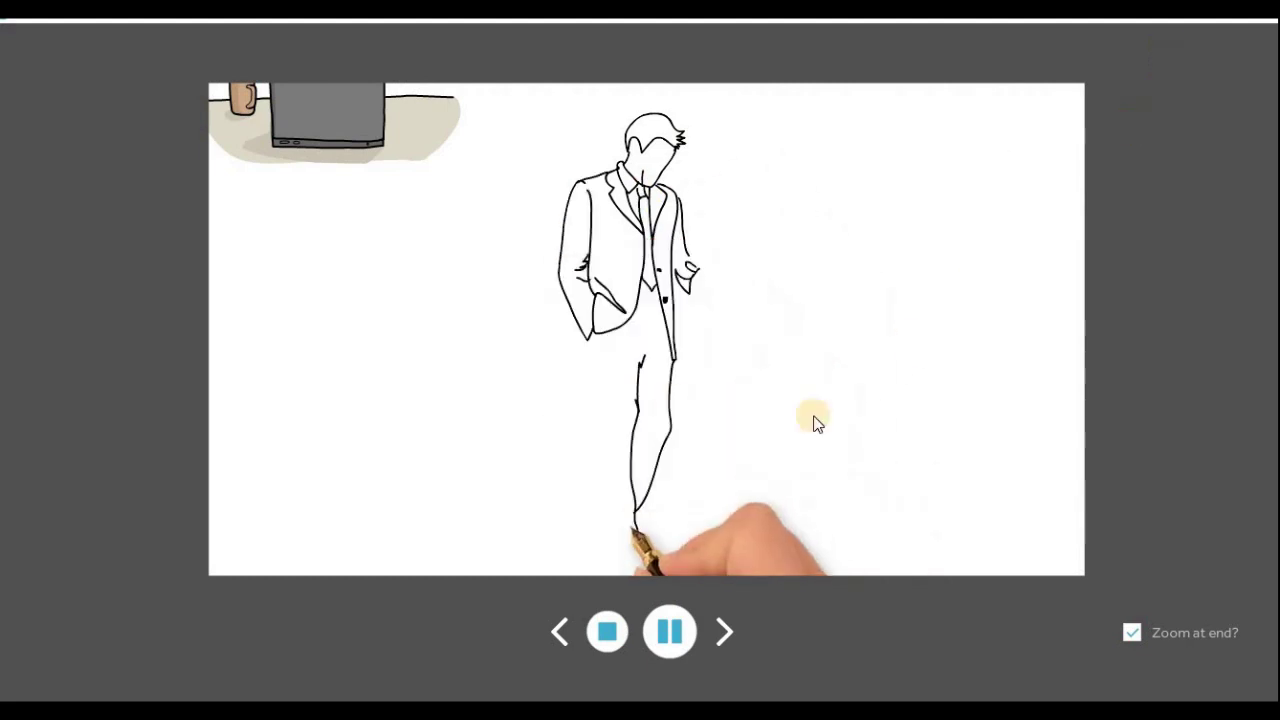
Step: Stop the preview and set the transition time of the N10,000 text to 0.2 s
left_click(607, 631)
left_click(610, 630)
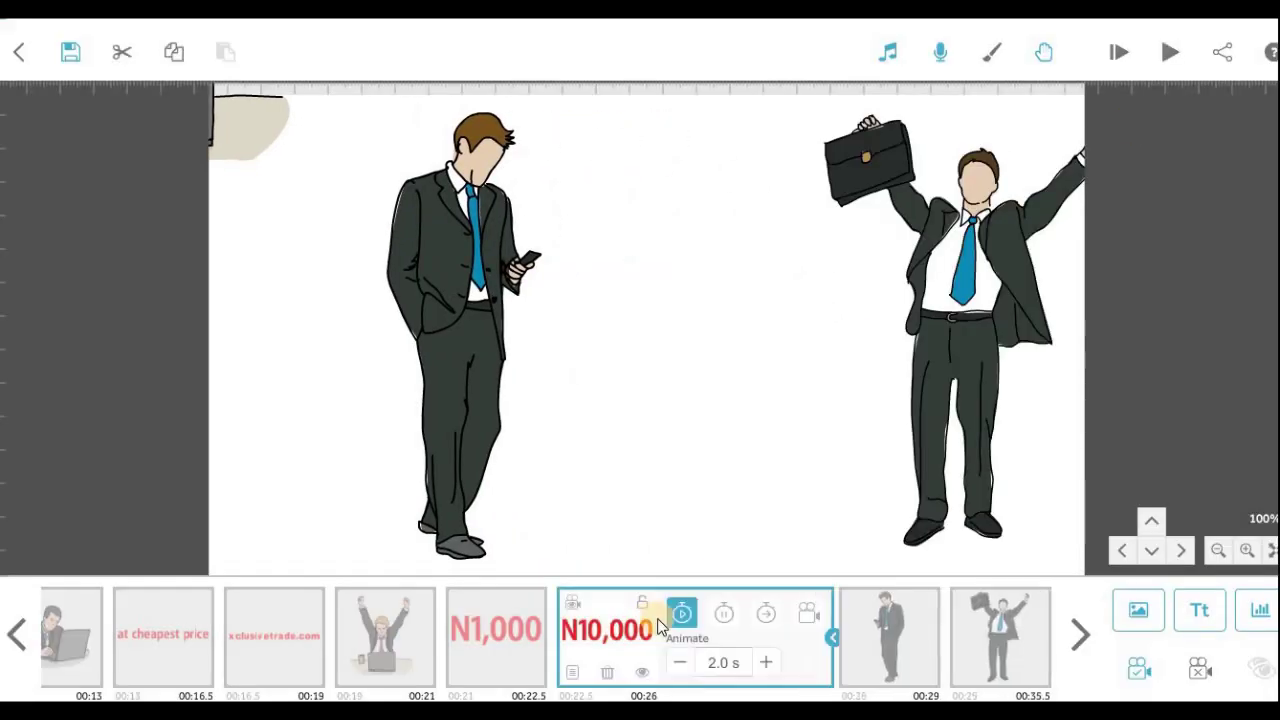
left_click(723, 612)
left_click(766, 612)
left_click(692, 664)
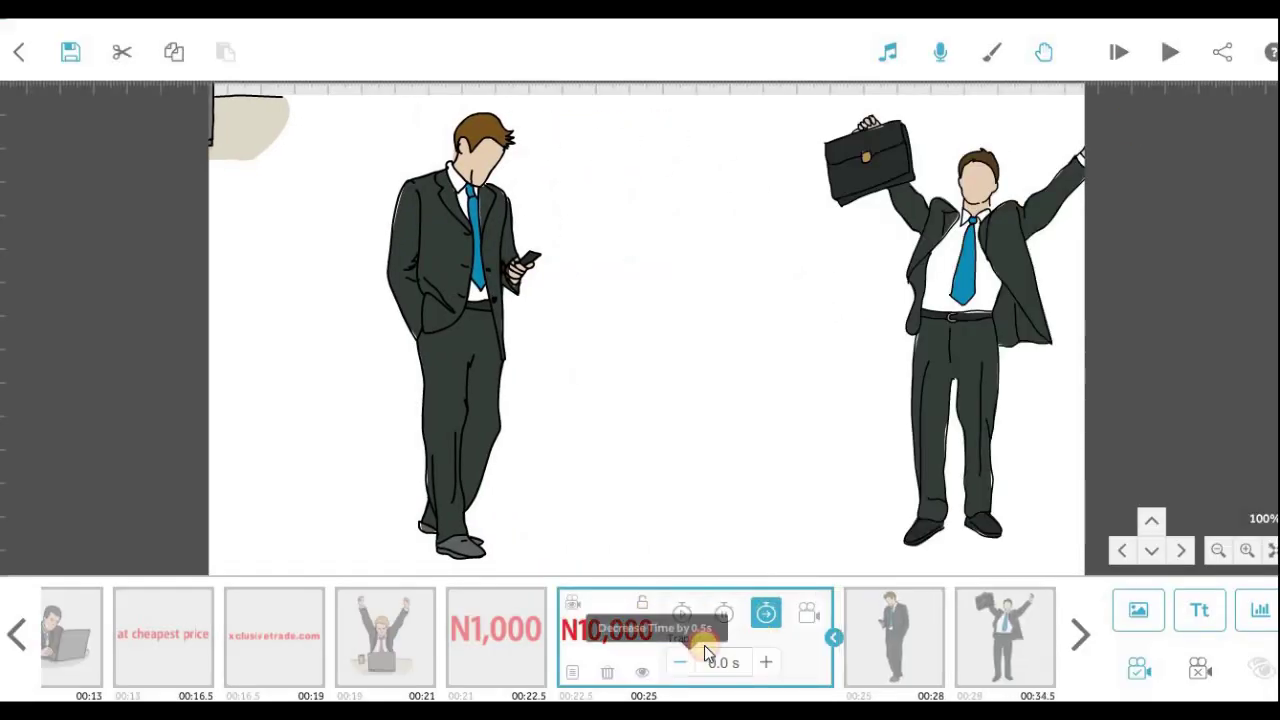
left_click(720, 664)
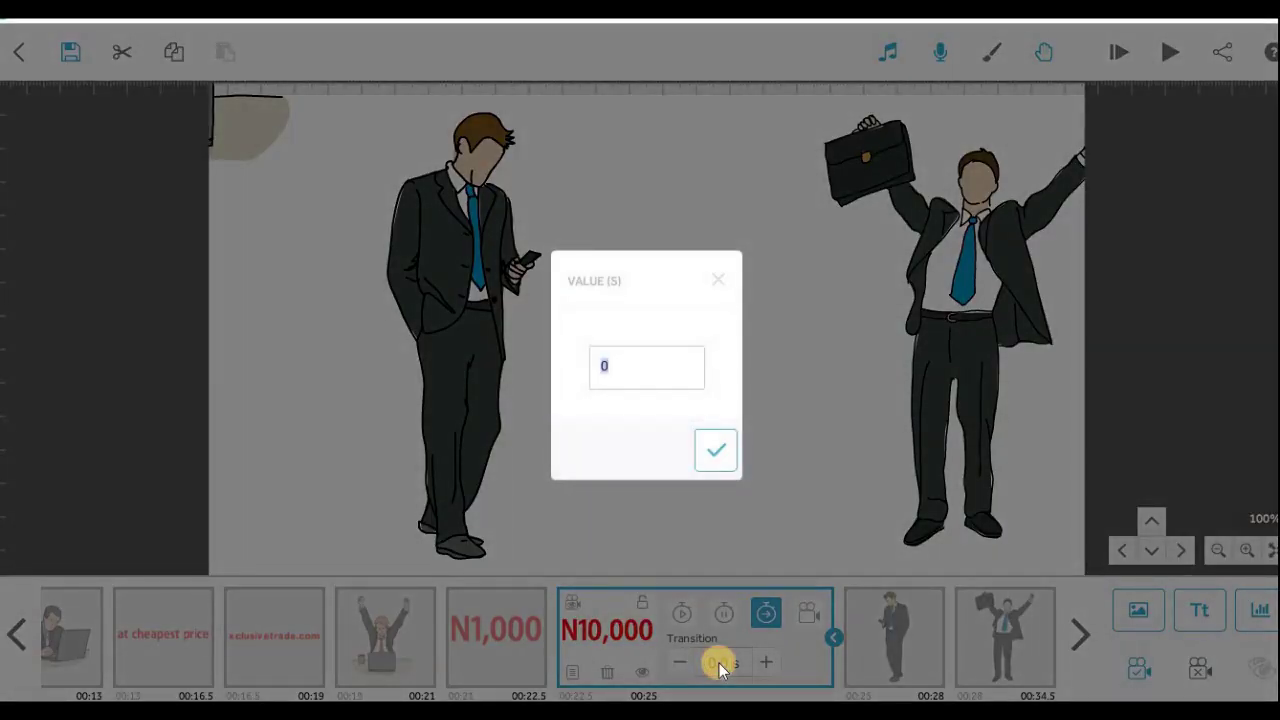
type(".2")
key("Return")
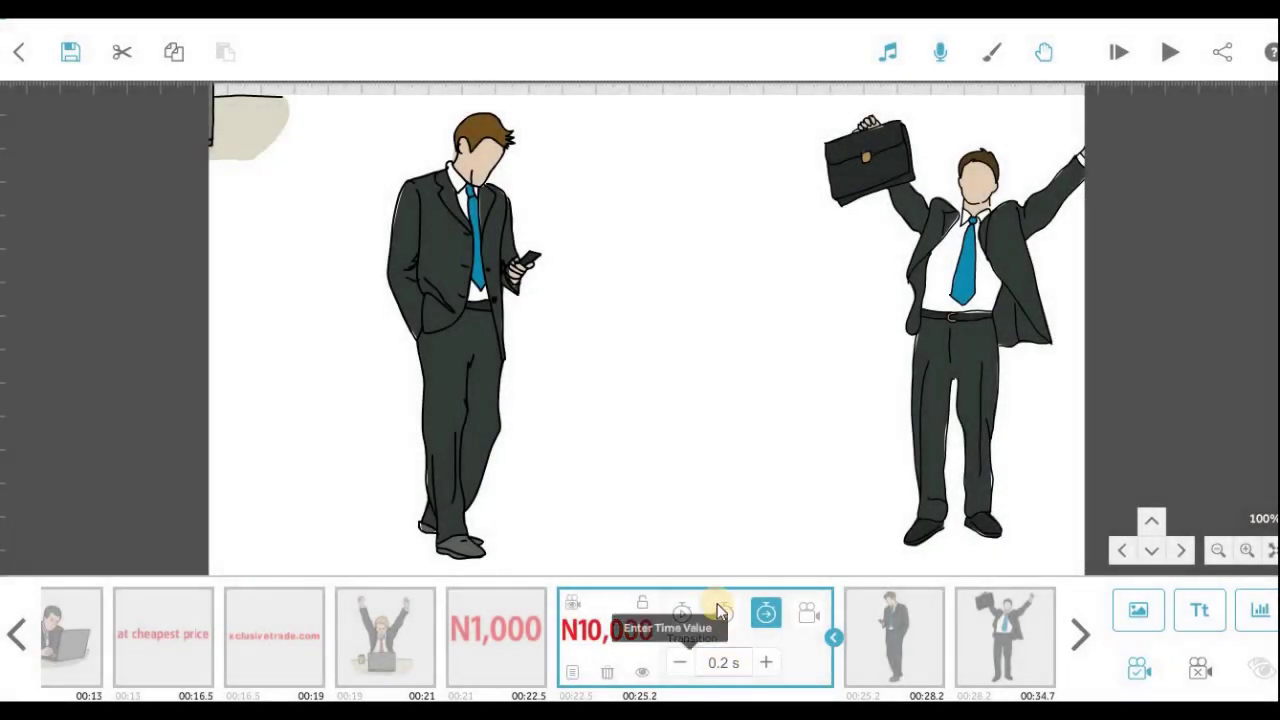
Step: Set the N10,000 text's pause to 0.0 s and its transition to 0.5 s, and preview the scribe from it
left_click(690, 662)
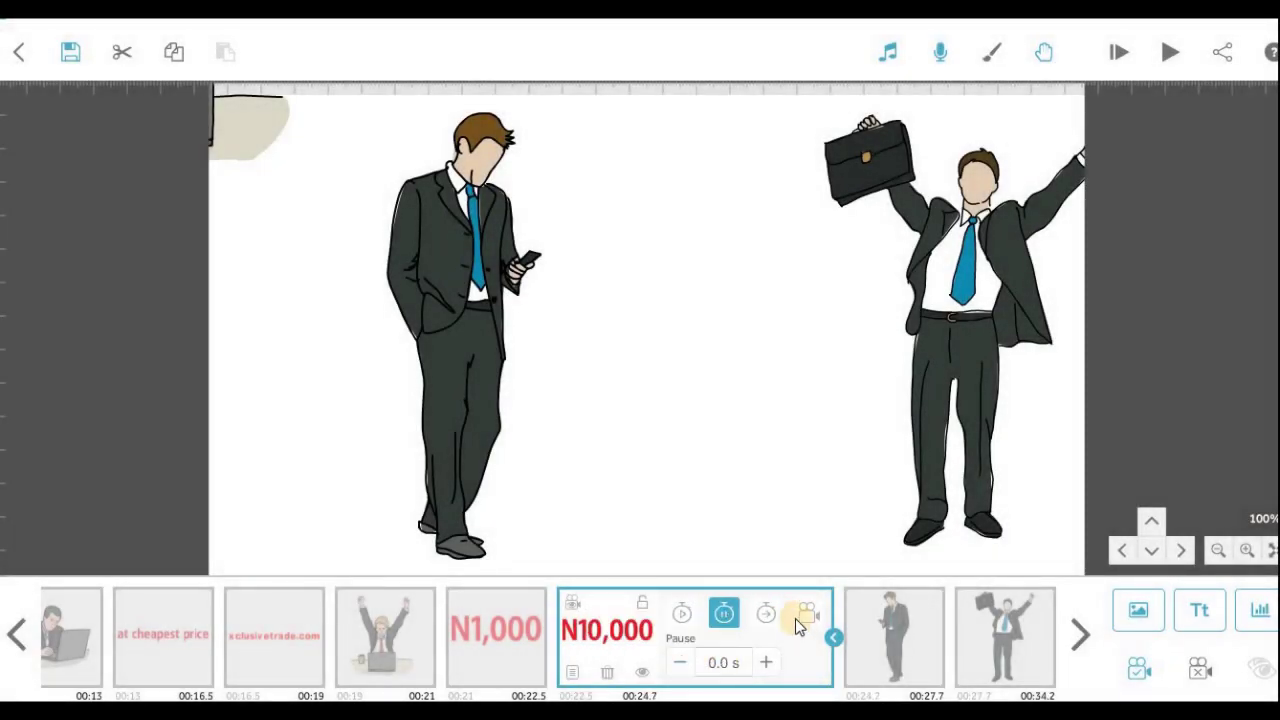
left_click(764, 640)
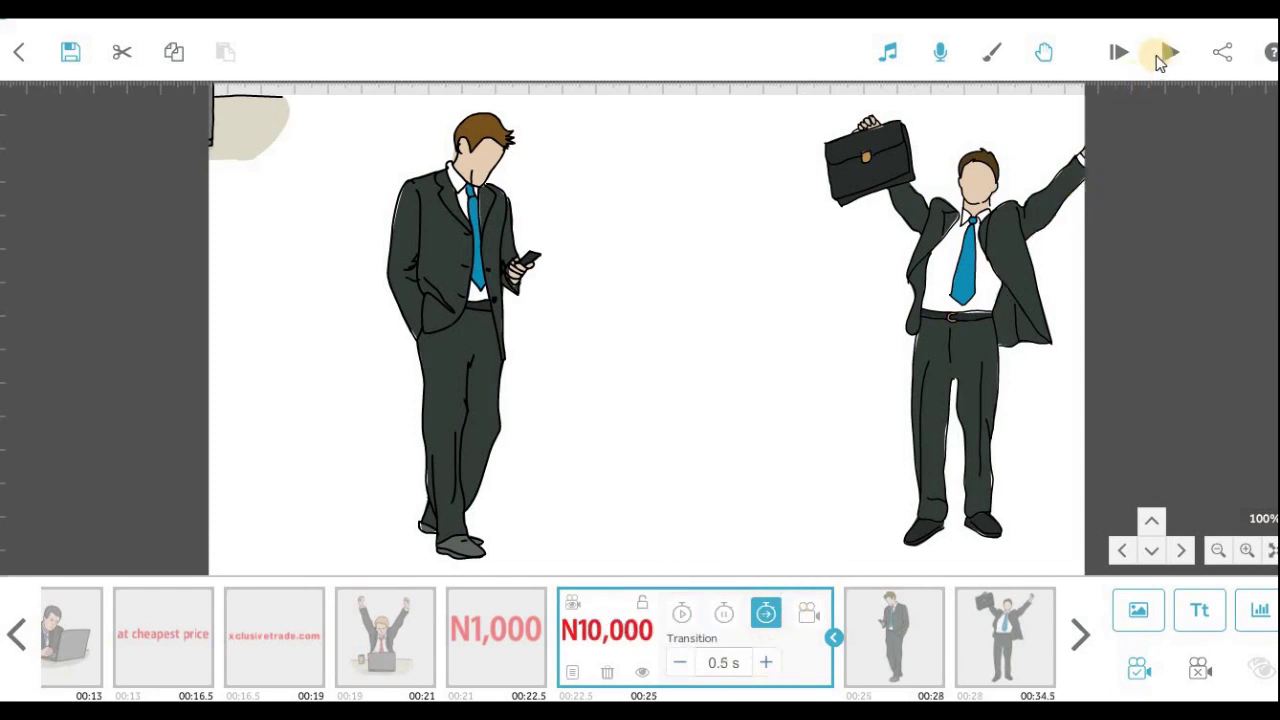
left_click(1158, 56)
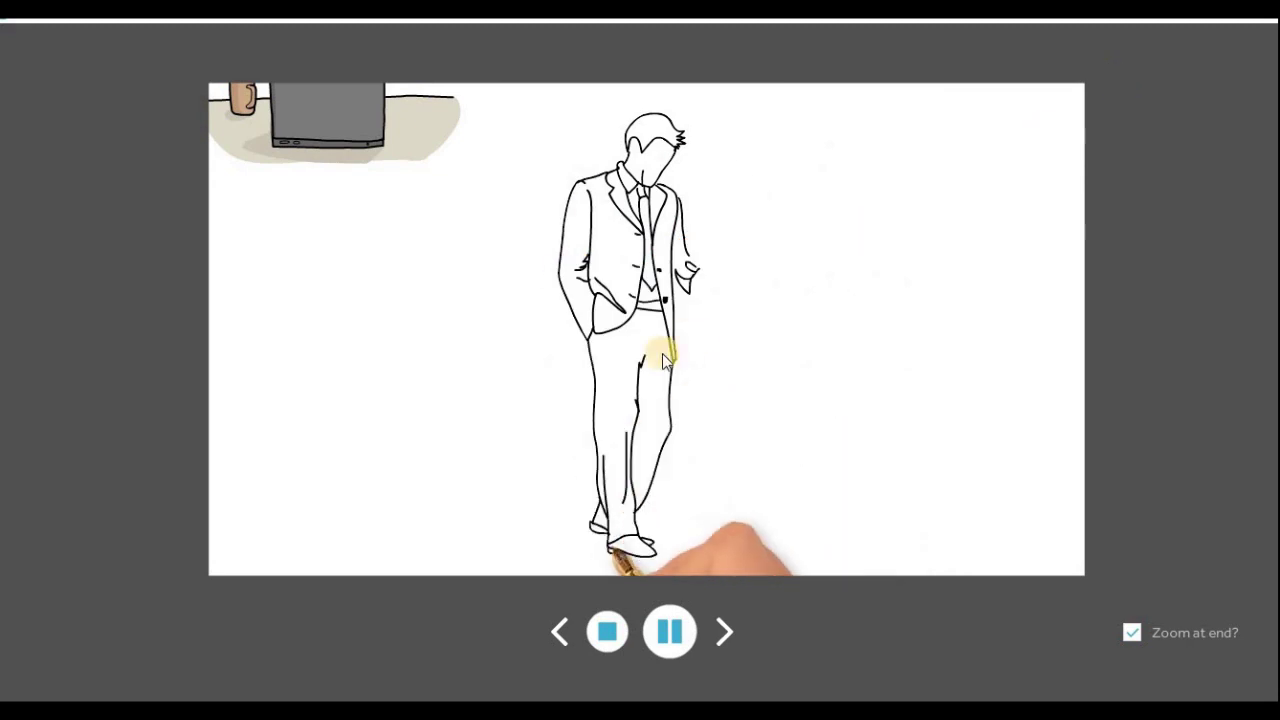
Step: Stop the preview, set the animate time of the man looking at his phone to 0.5 s, and preview from the N10,000 text
left_click(607, 631)
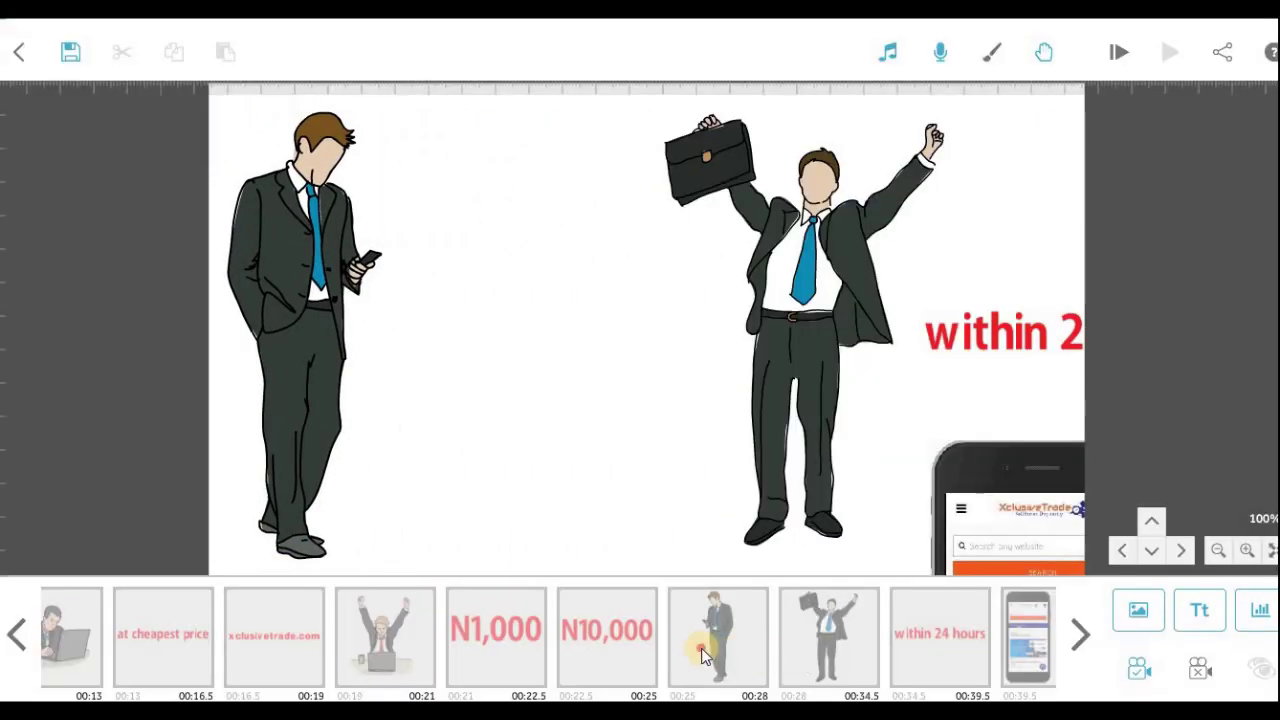
left_click(705, 655)
left_click(788, 664)
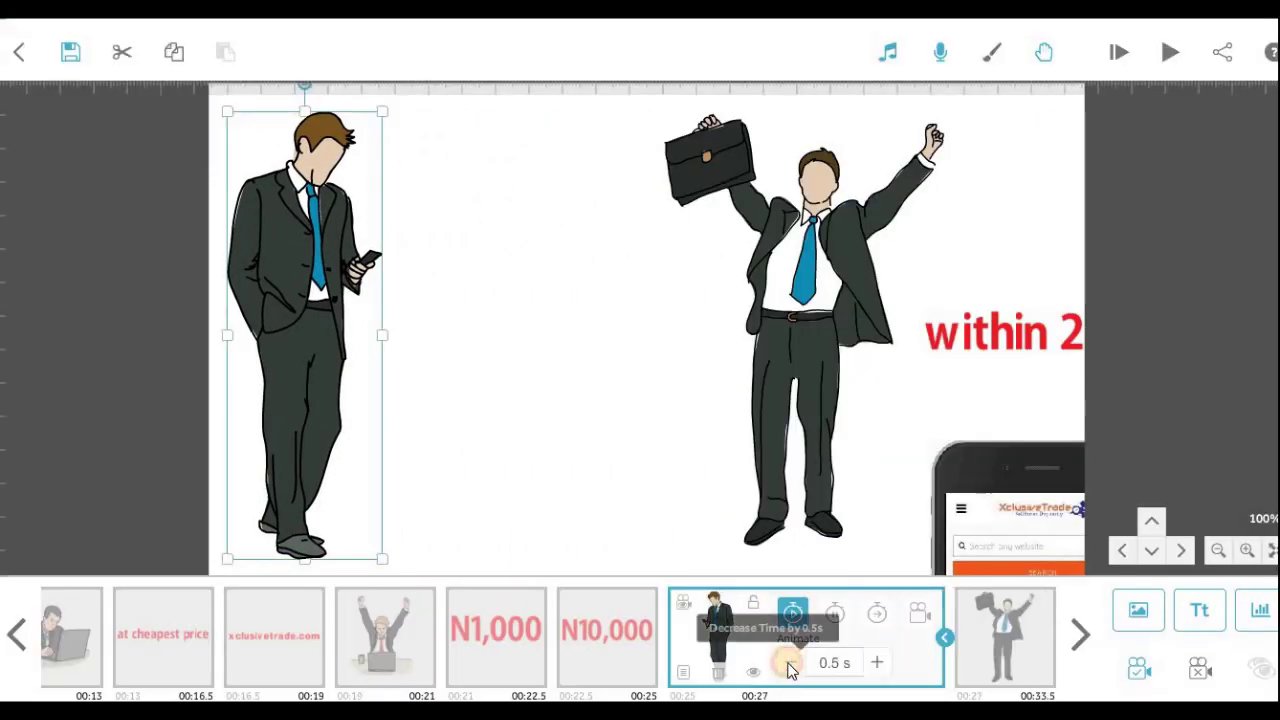
left_click(624, 641)
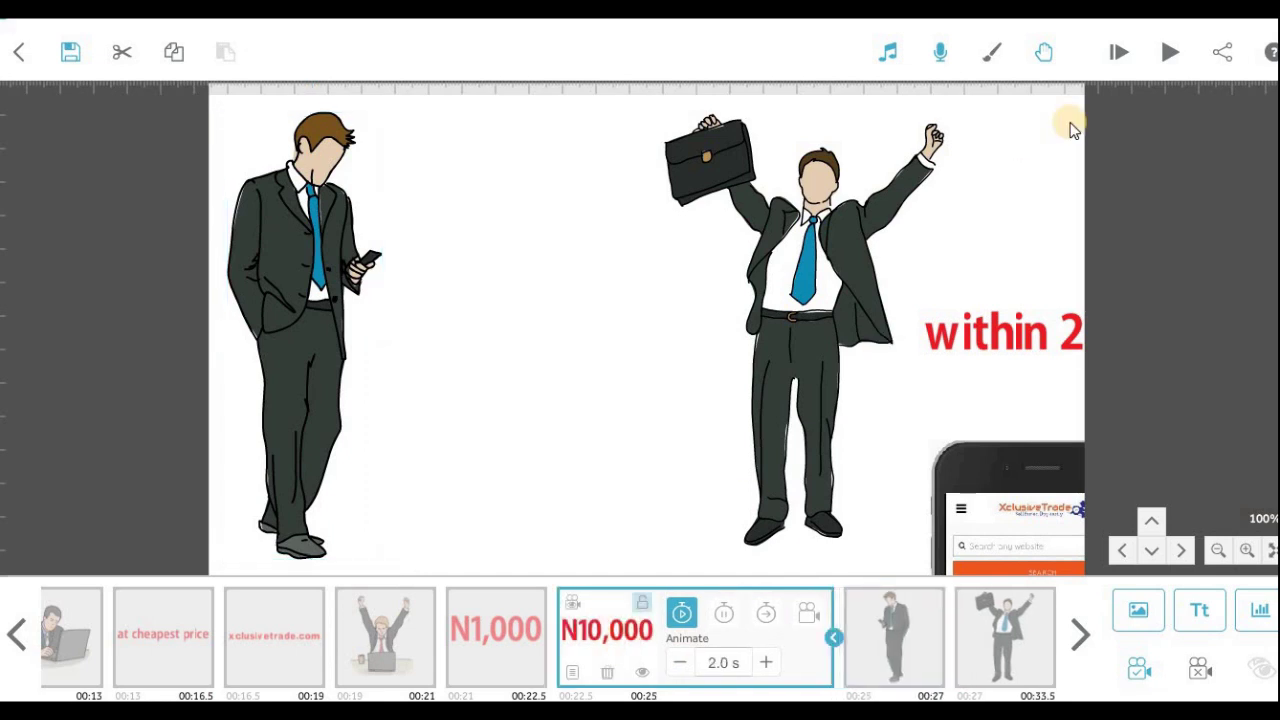
left_click(1173, 57)
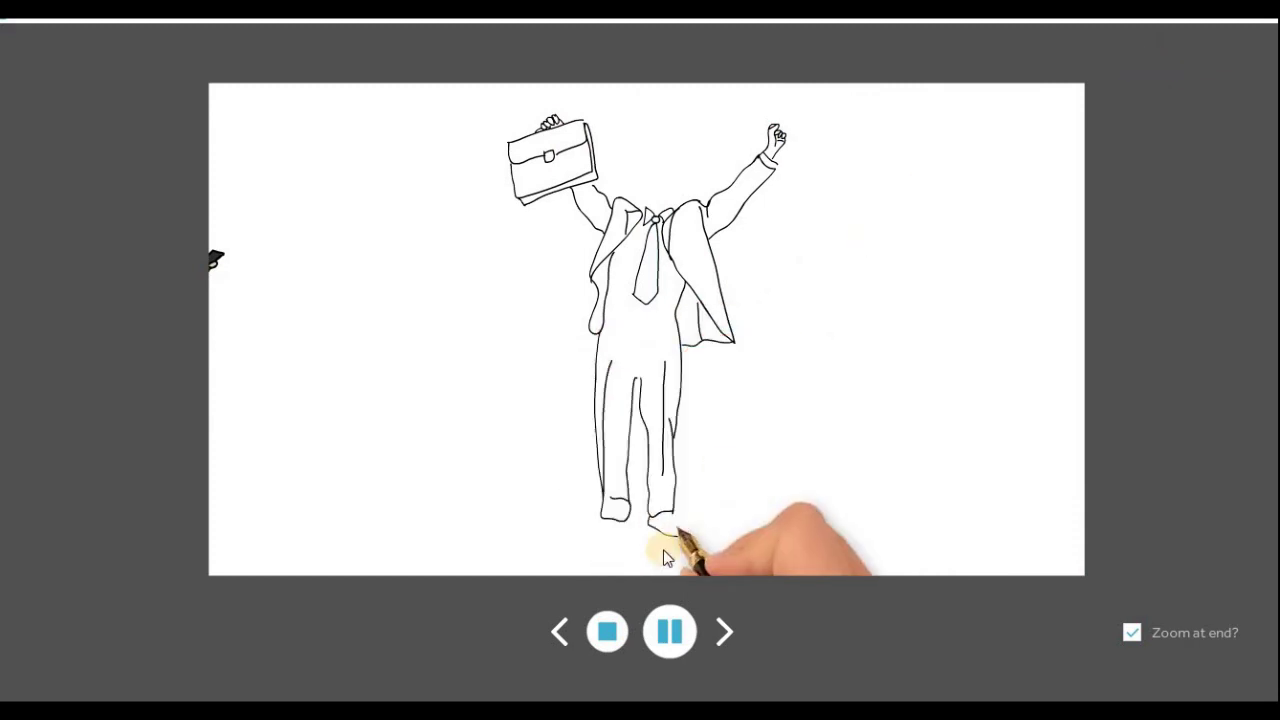
Step: Stop the preview, set the animate time of the man looking at his phone to 2.5 s, and preview the scribe from that image
left_click(603, 633)
left_click(905, 640)
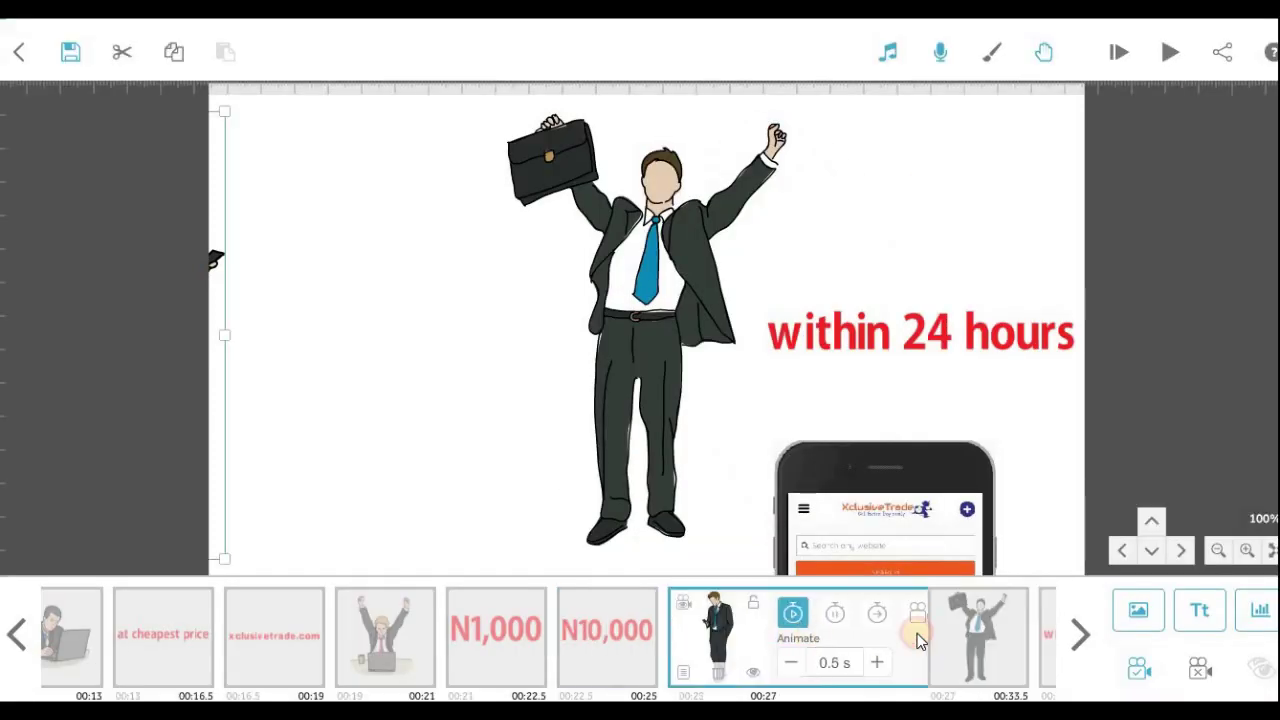
left_click(877, 663)
left_click(877, 663)
left_click(877, 663)
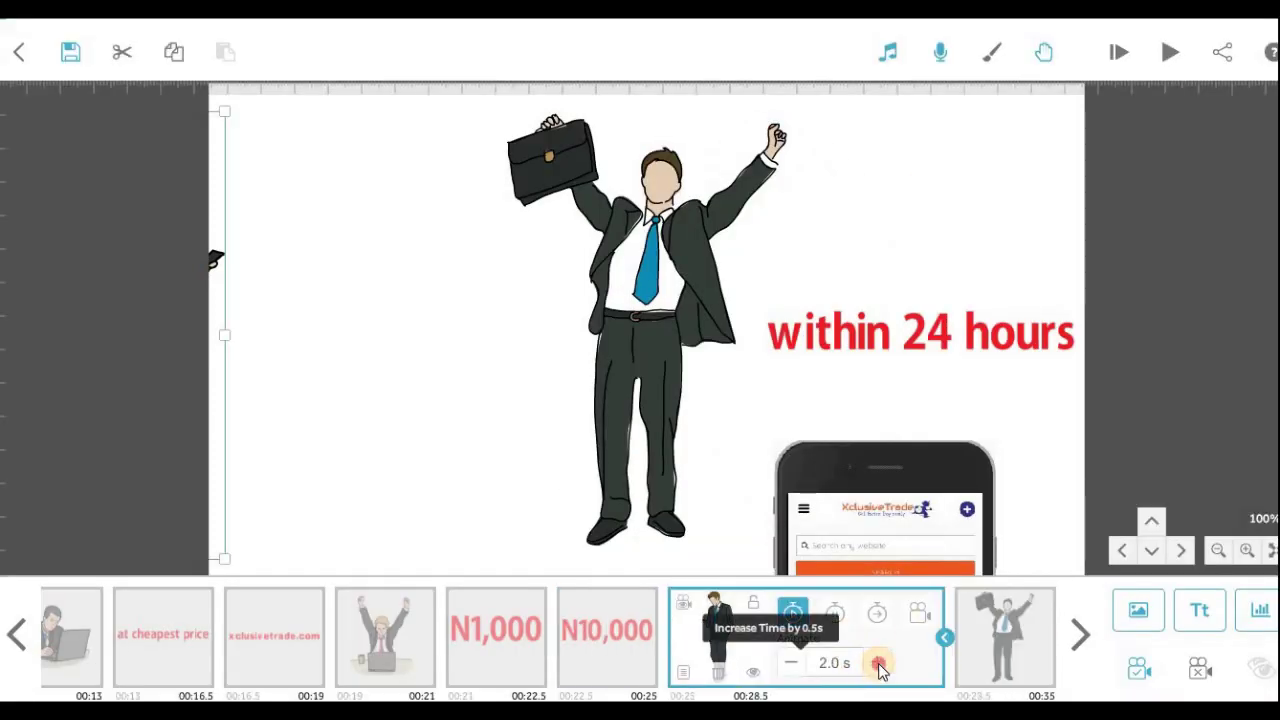
left_click(877, 663)
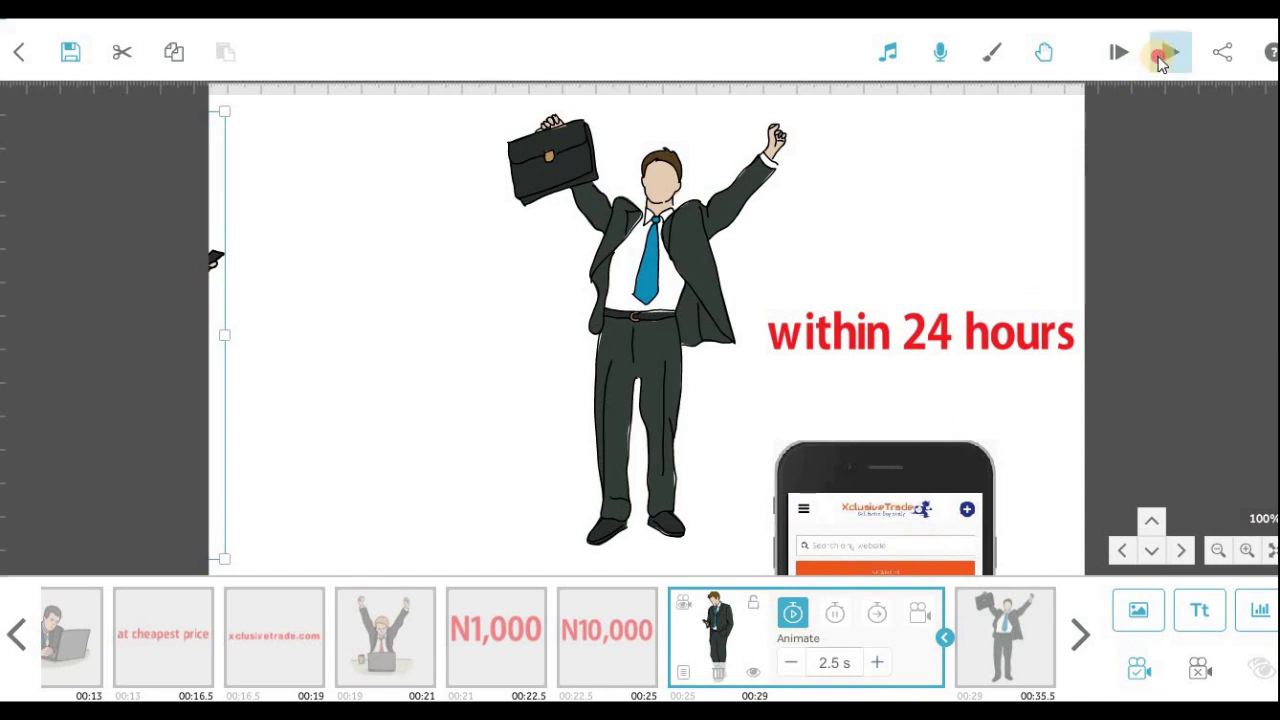
left_click(1159, 59)
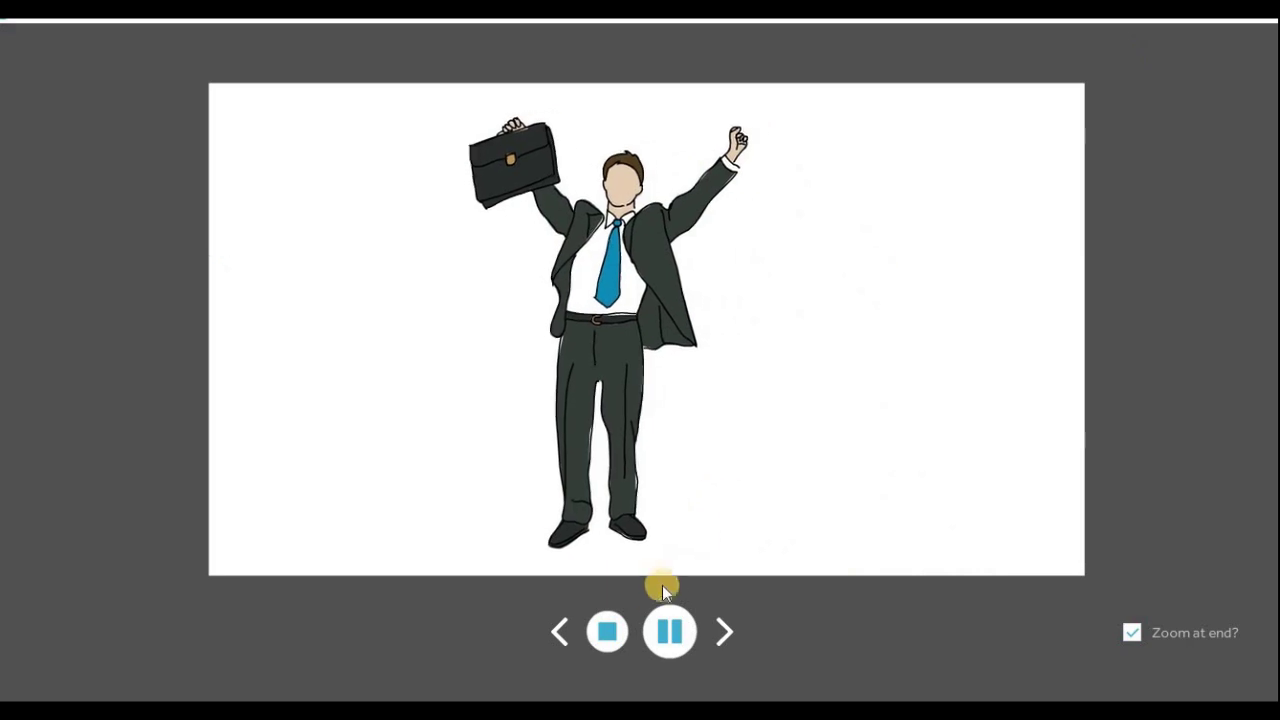
Step: Stop the preview and set the animate time of the man looking at his phone to 0.5 s
left_click(607, 631)
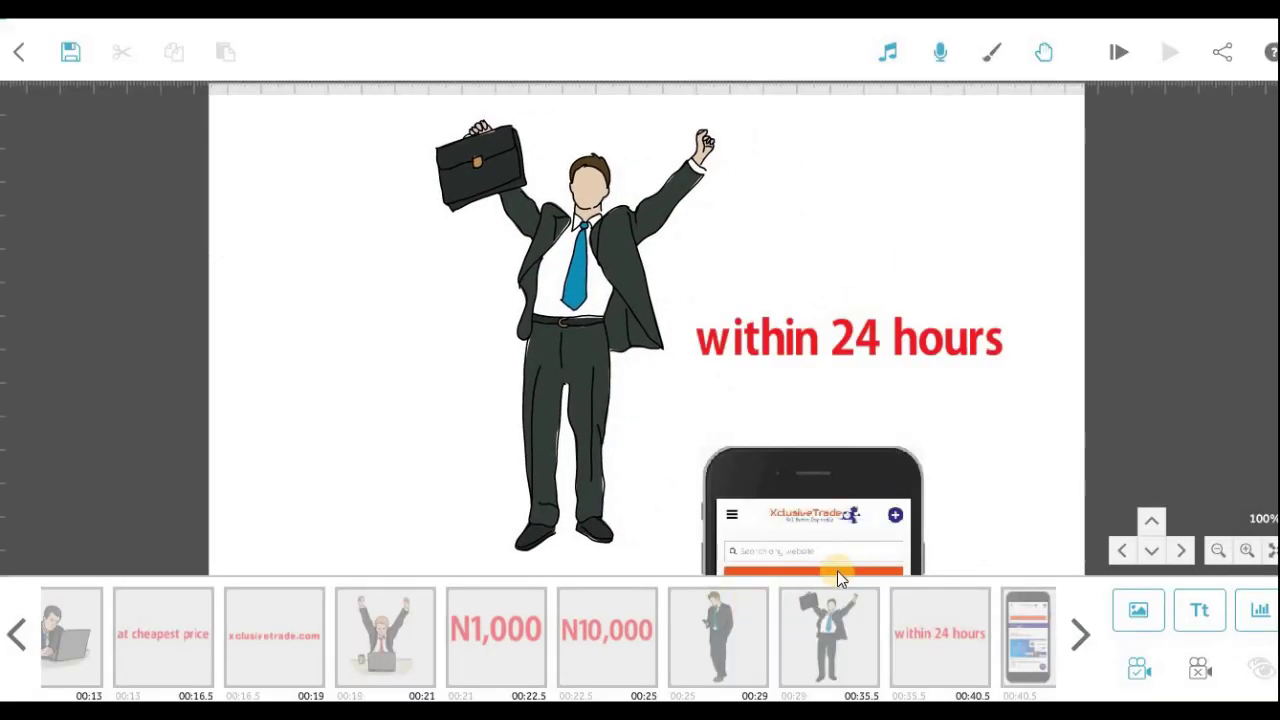
left_click(721, 642)
left_click(1037, 645)
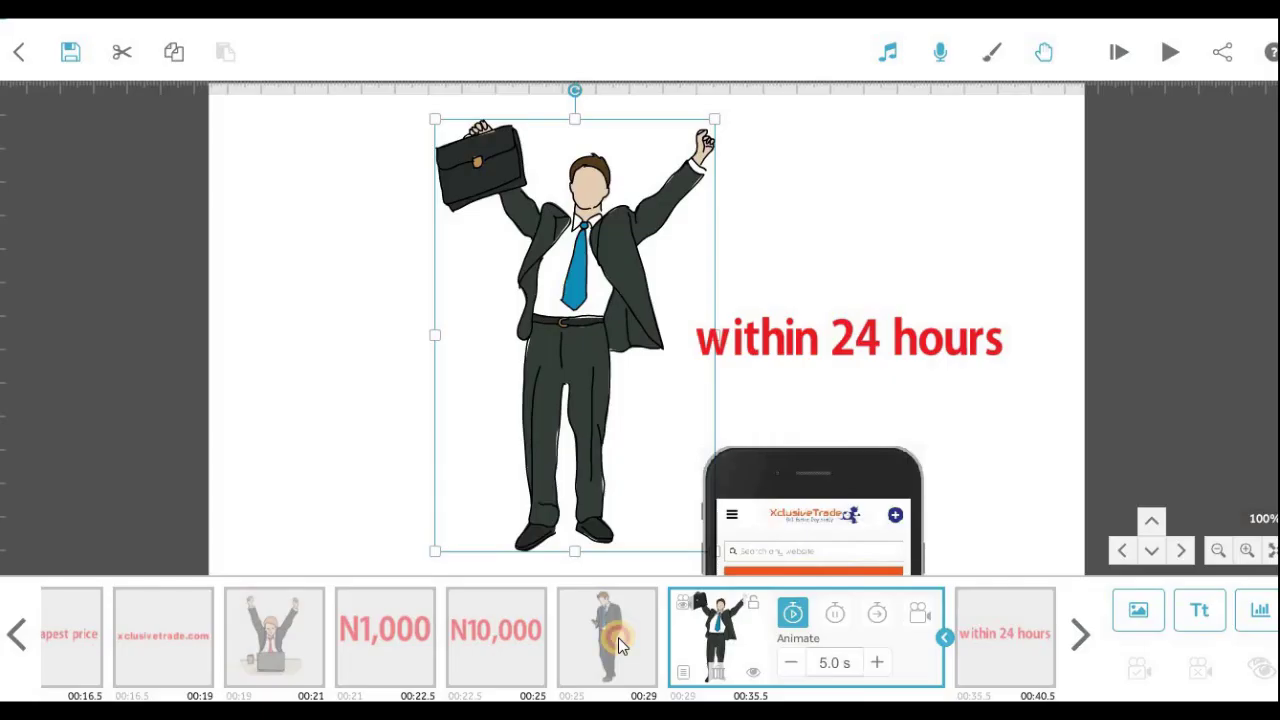
left_click(617, 640)
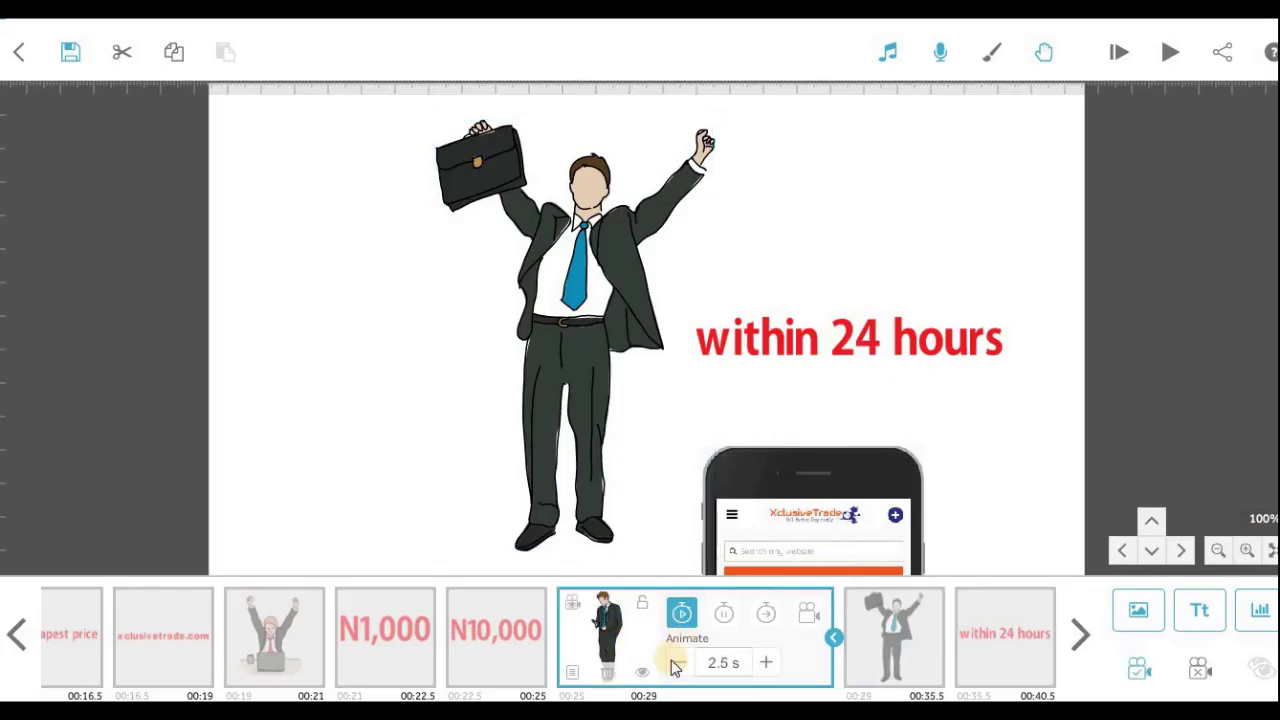
left_click(673, 664)
left_click(673, 664)
left_click(673, 664)
left_click(673, 664)
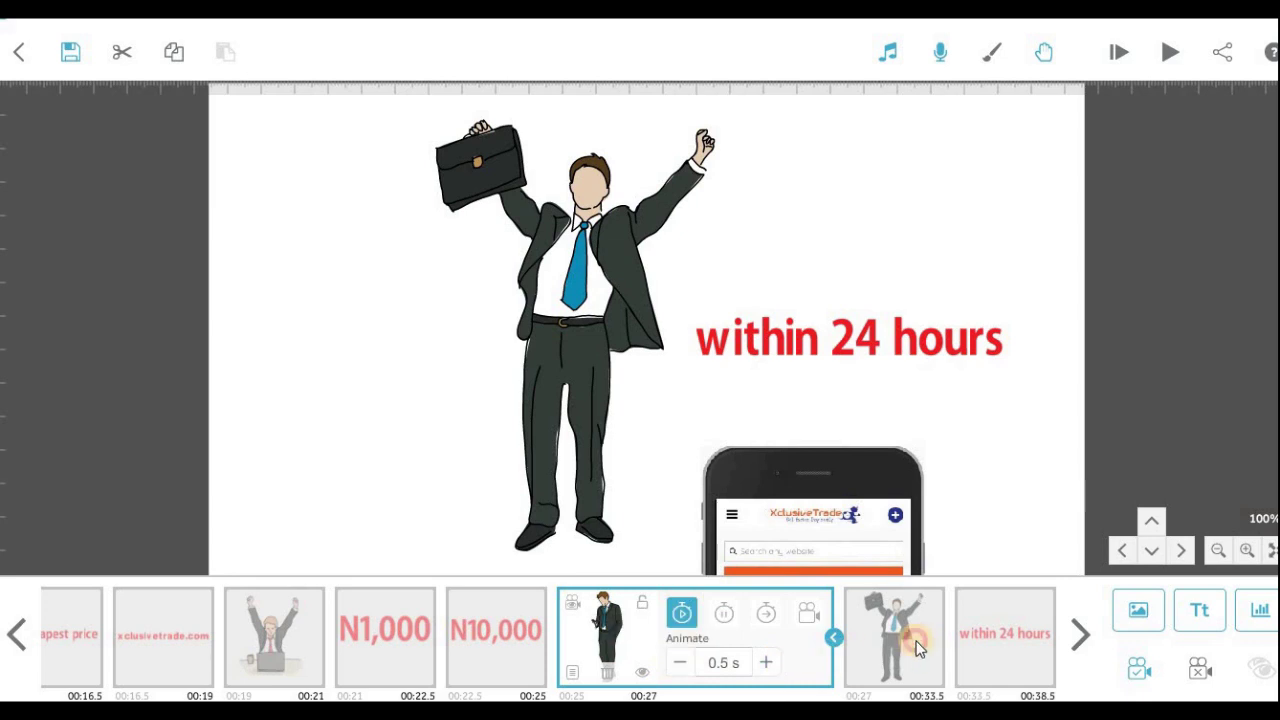
Step: Set the animate time of the cheering man with a briefcase to 0.5 s
left_click(903, 638)
left_click(787, 667)
left_click(787, 667)
left_click(787, 667)
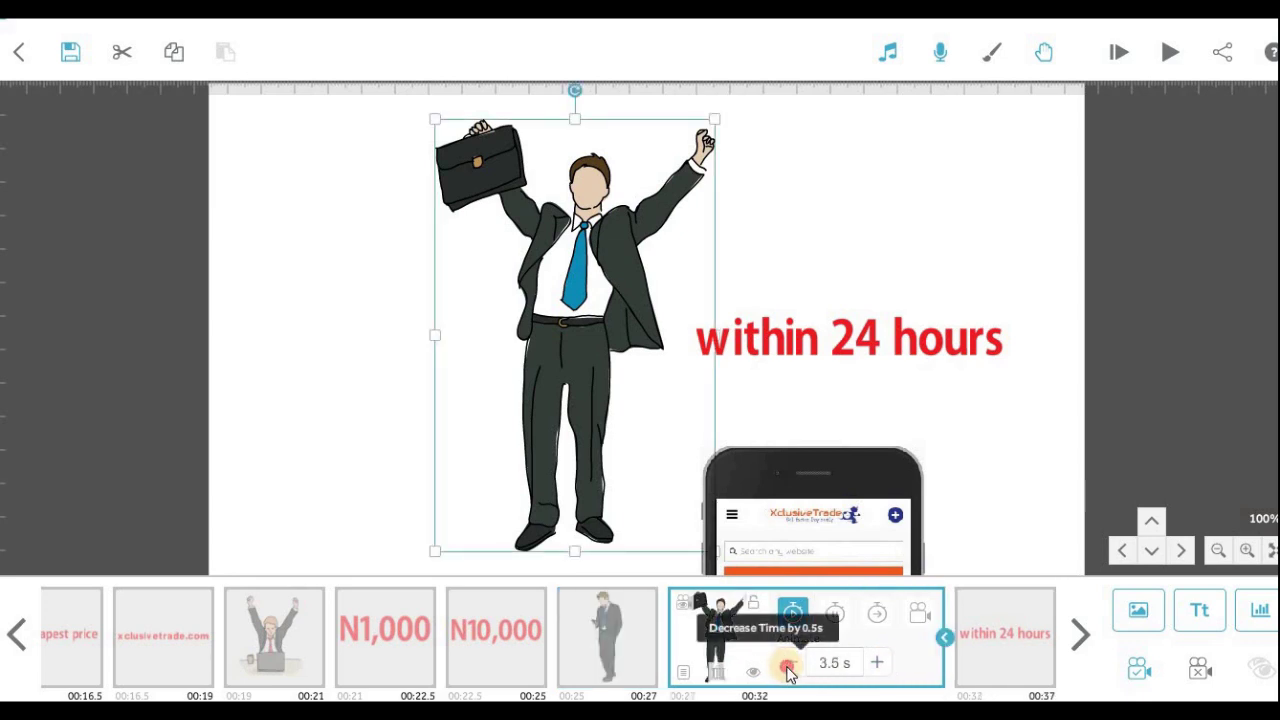
Step: Set the animate time of the "within 24 hours" text to 1.0 s
left_click(1007, 655)
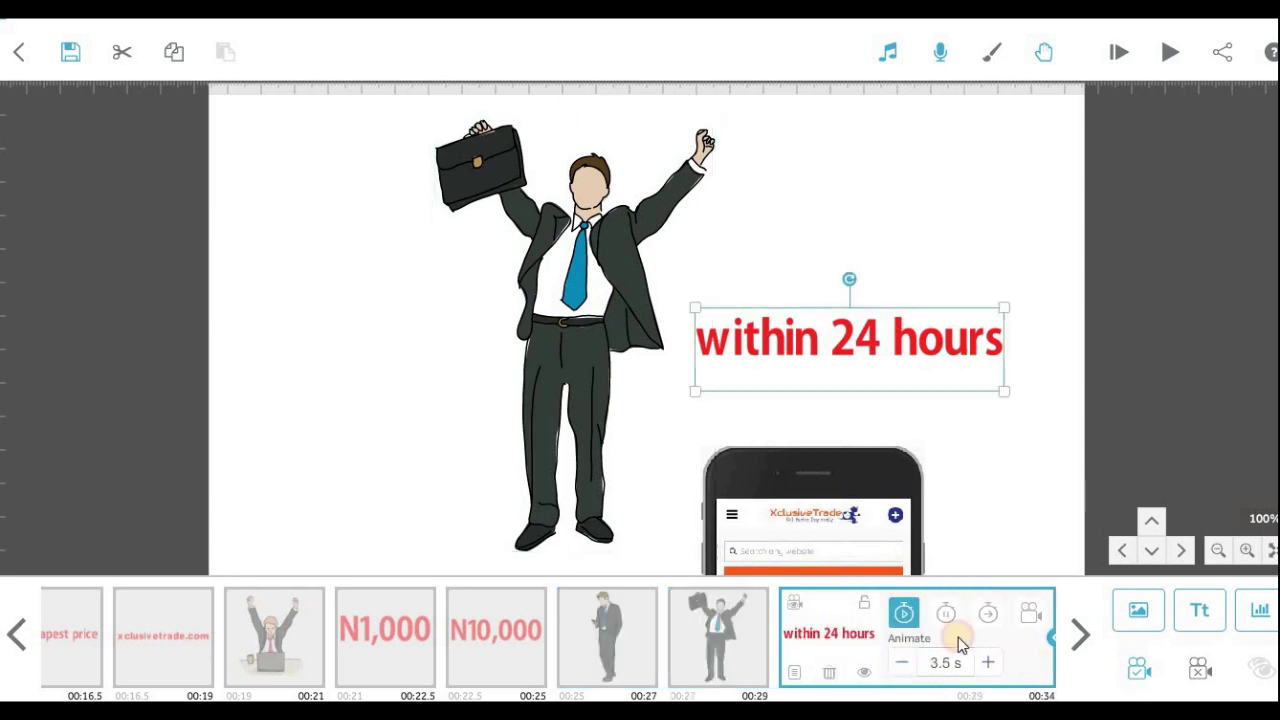
left_click(792, 663)
left_click(792, 663)
left_click(792, 663)
left_click(792, 663)
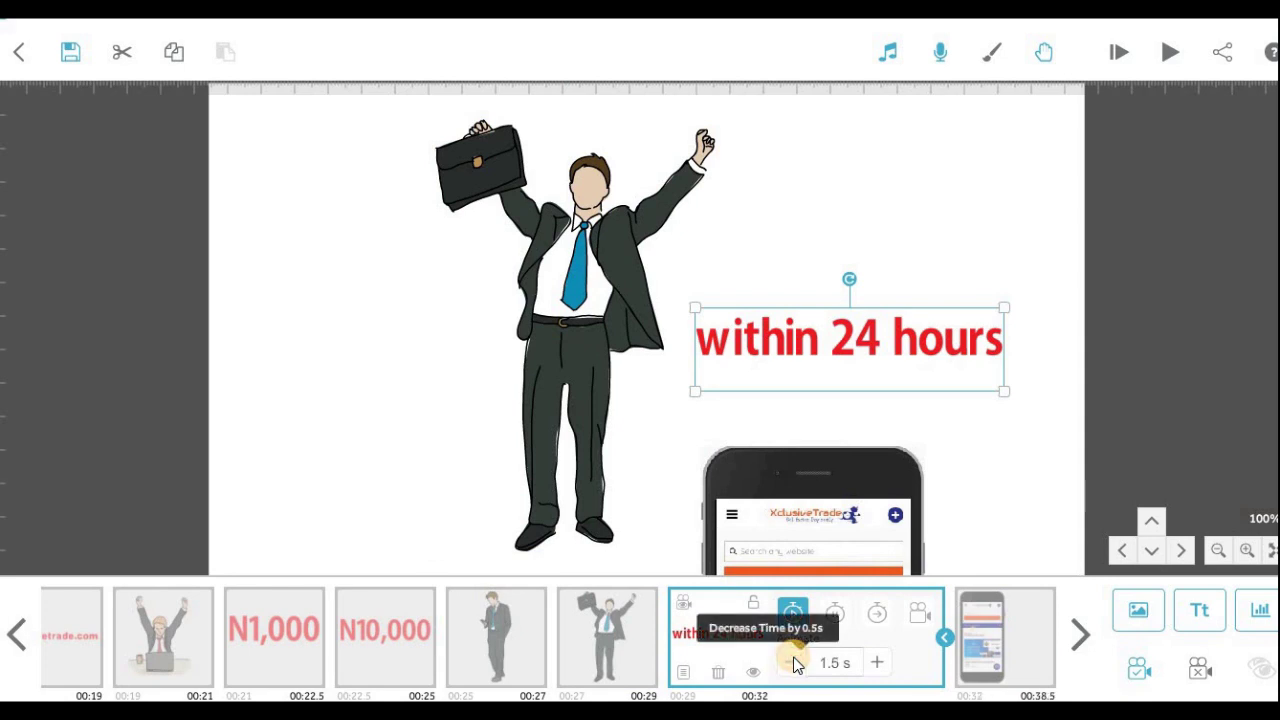
Step: Change the drawing method of the "within 24 hours" text to Fade In and apply it
left_click(685, 670)
left_click(597, 205)
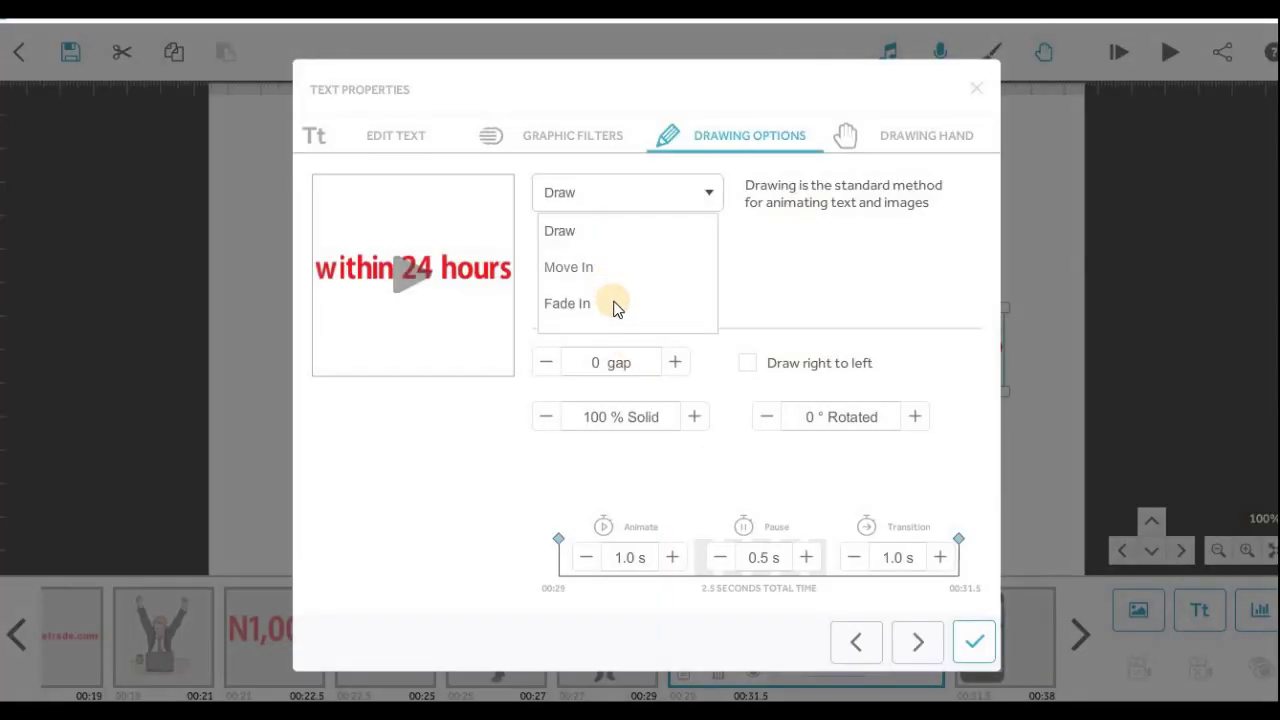
left_click(567, 303)
left_click(972, 641)
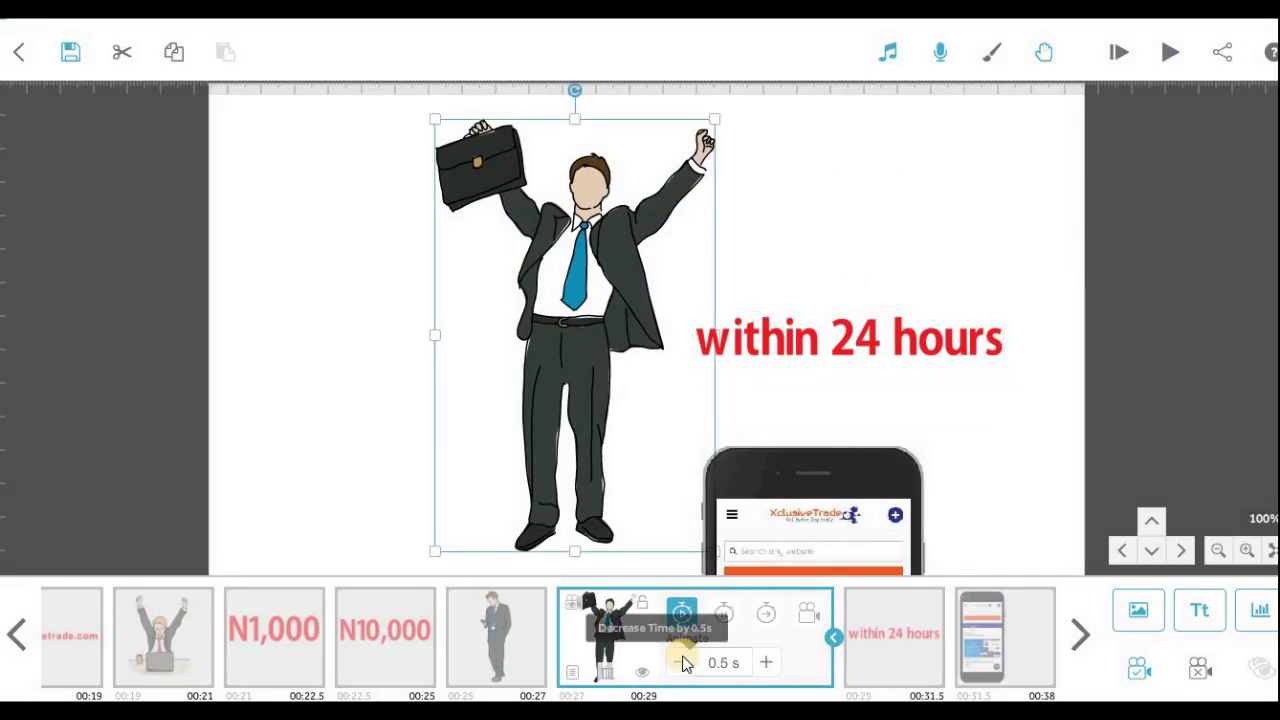
Step: Set the briefcase man's pause and transition to 0.0 s and preview the scribe from the man looking at his phone
left_click(766, 662)
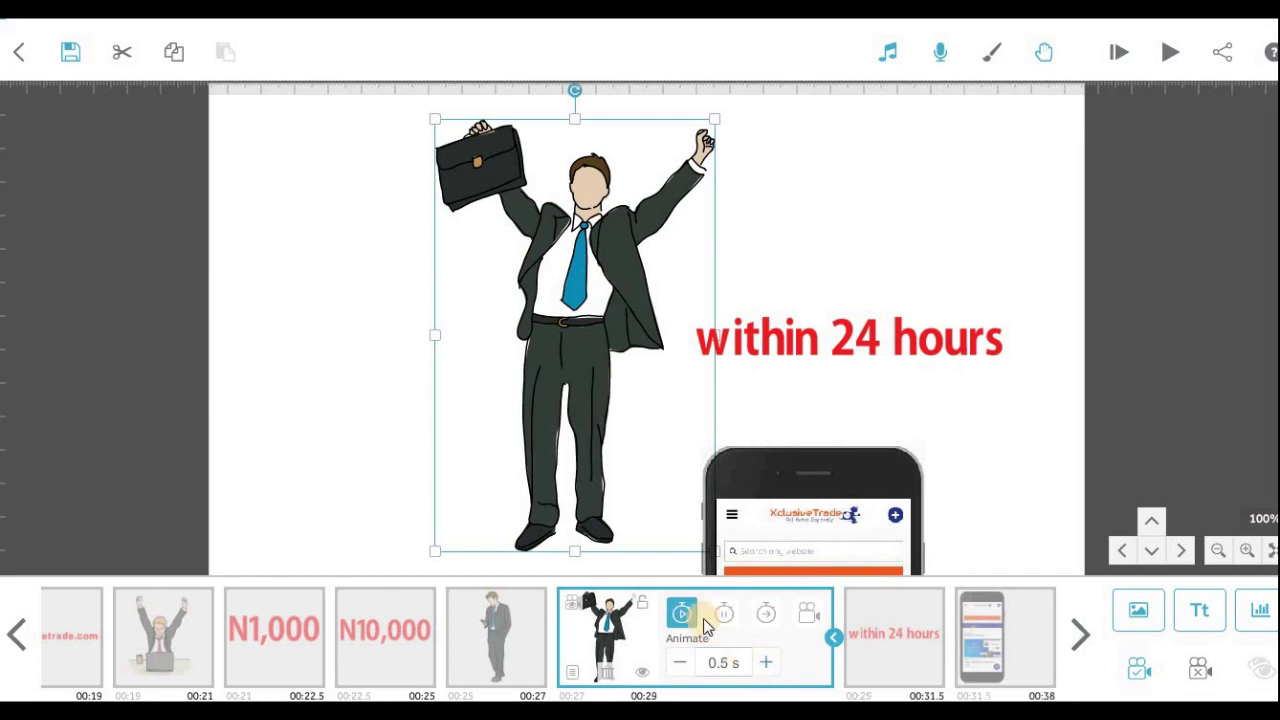
left_click(722, 614)
left_click(766, 612)
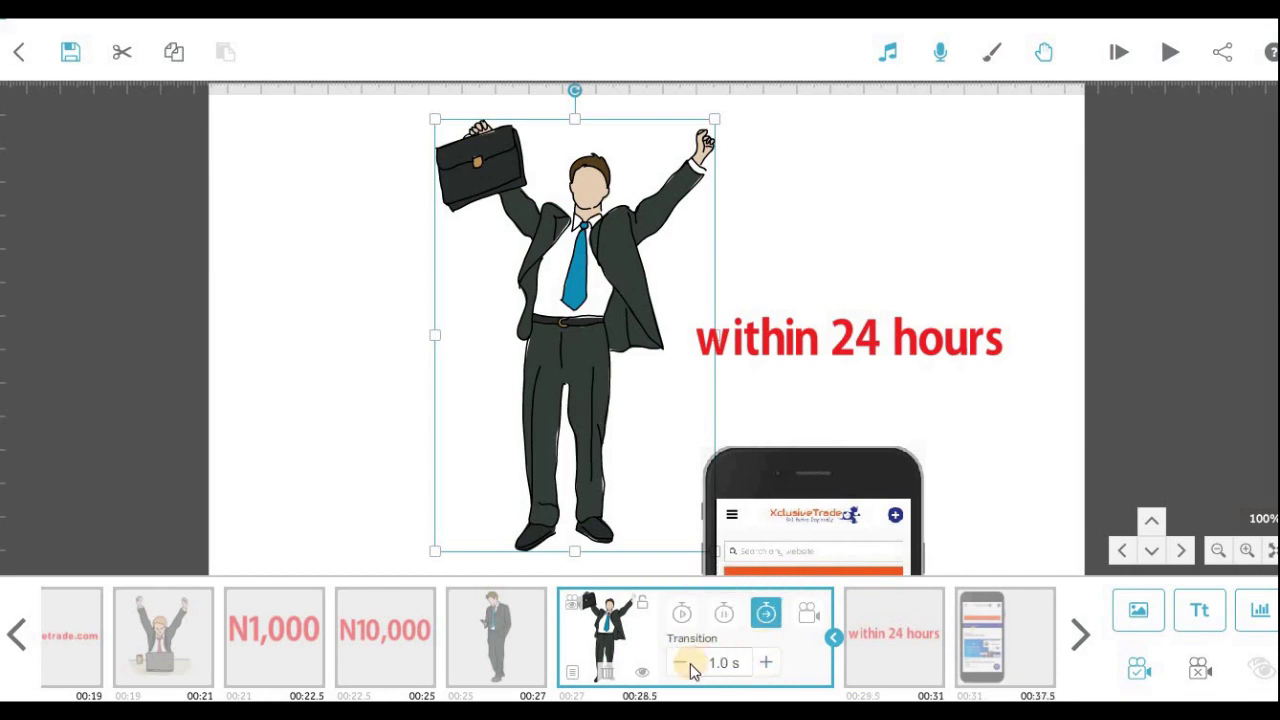
left_click(672, 664)
left_click(668, 666)
left_click(608, 531)
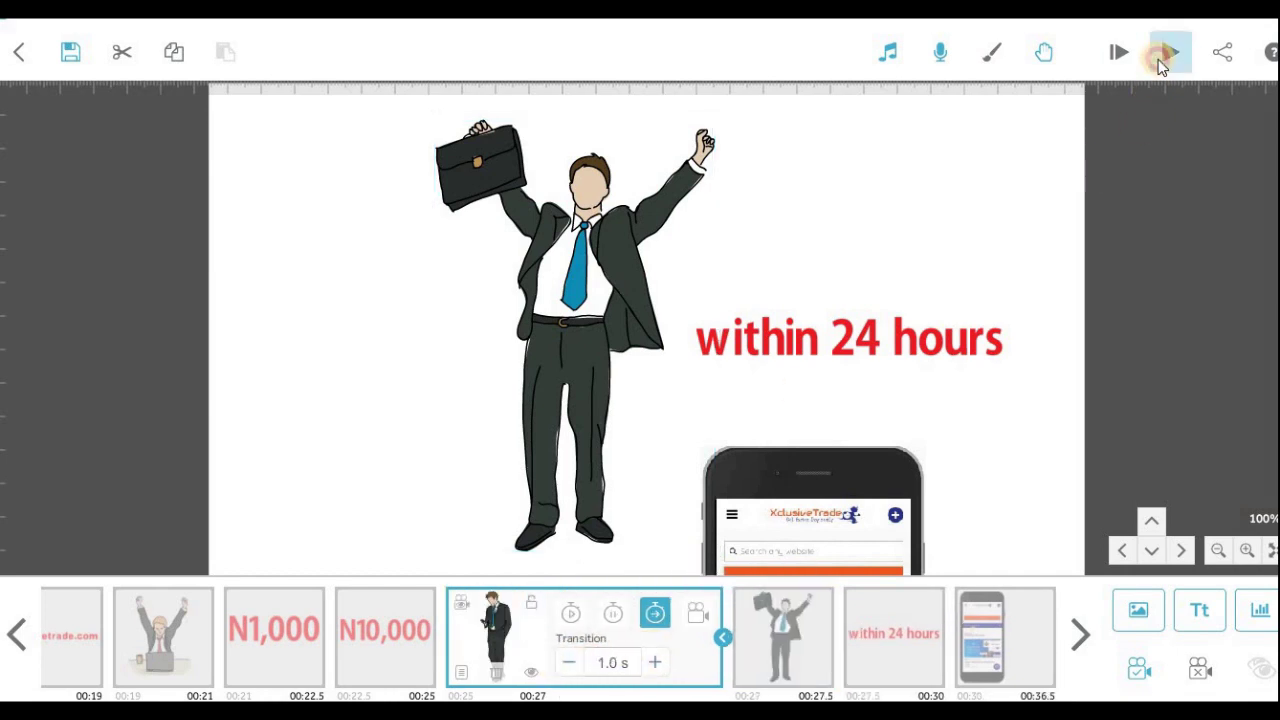
left_click(1159, 61)
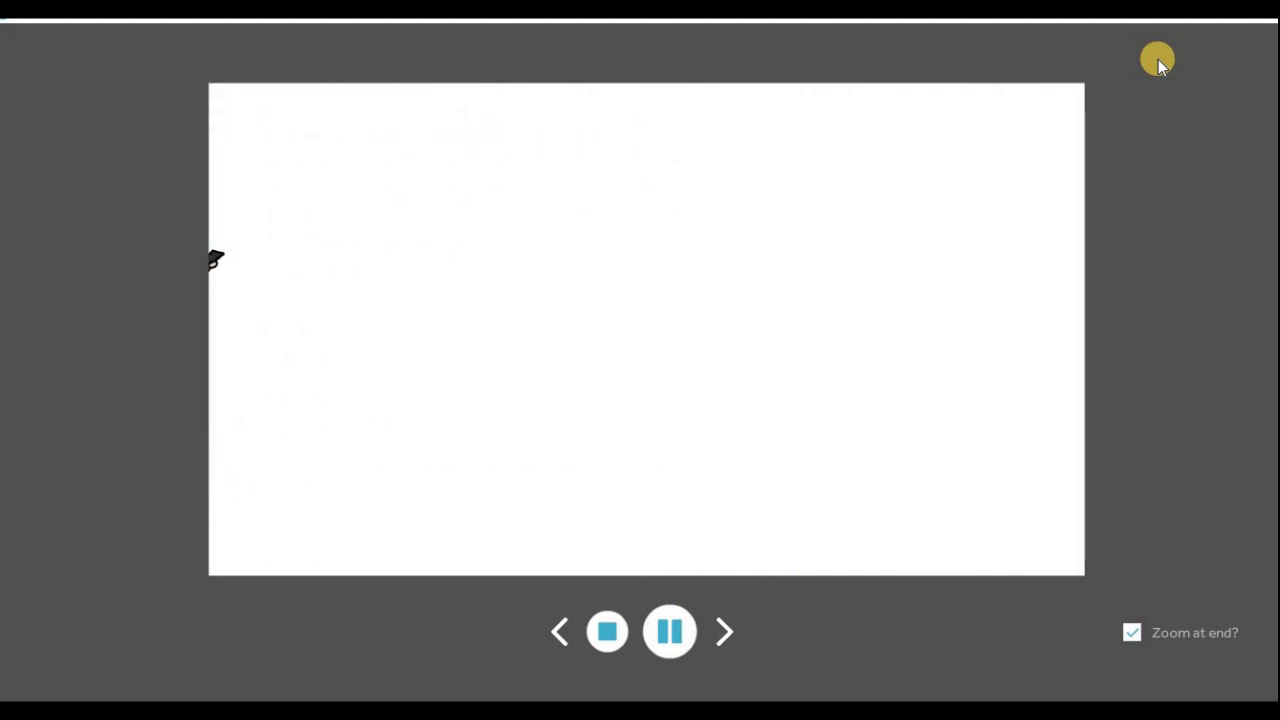
Step: Stop the preview, set the briefcase man's animate time to 1.5 s, and preview from the man looking at his phone
left_click(604, 634)
left_click(713, 655)
left_click(605, 635)
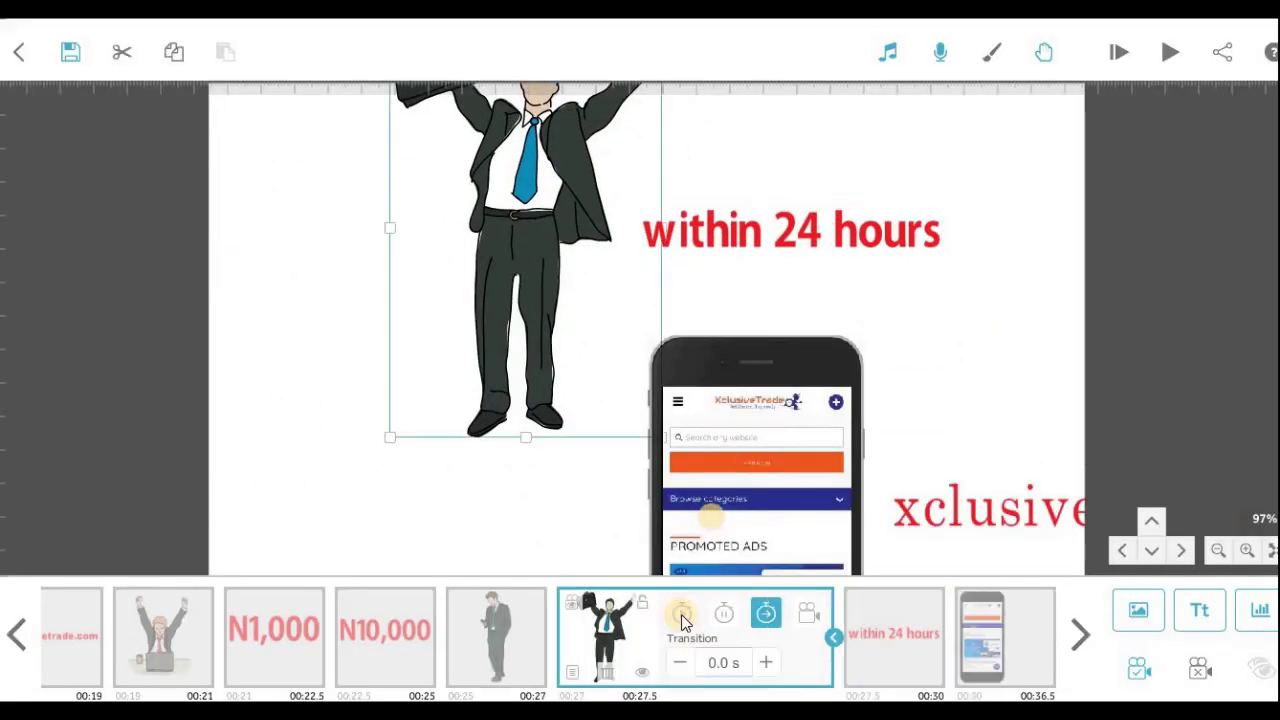
left_click(766, 663)
left_click(766, 663)
left_click(766, 663)
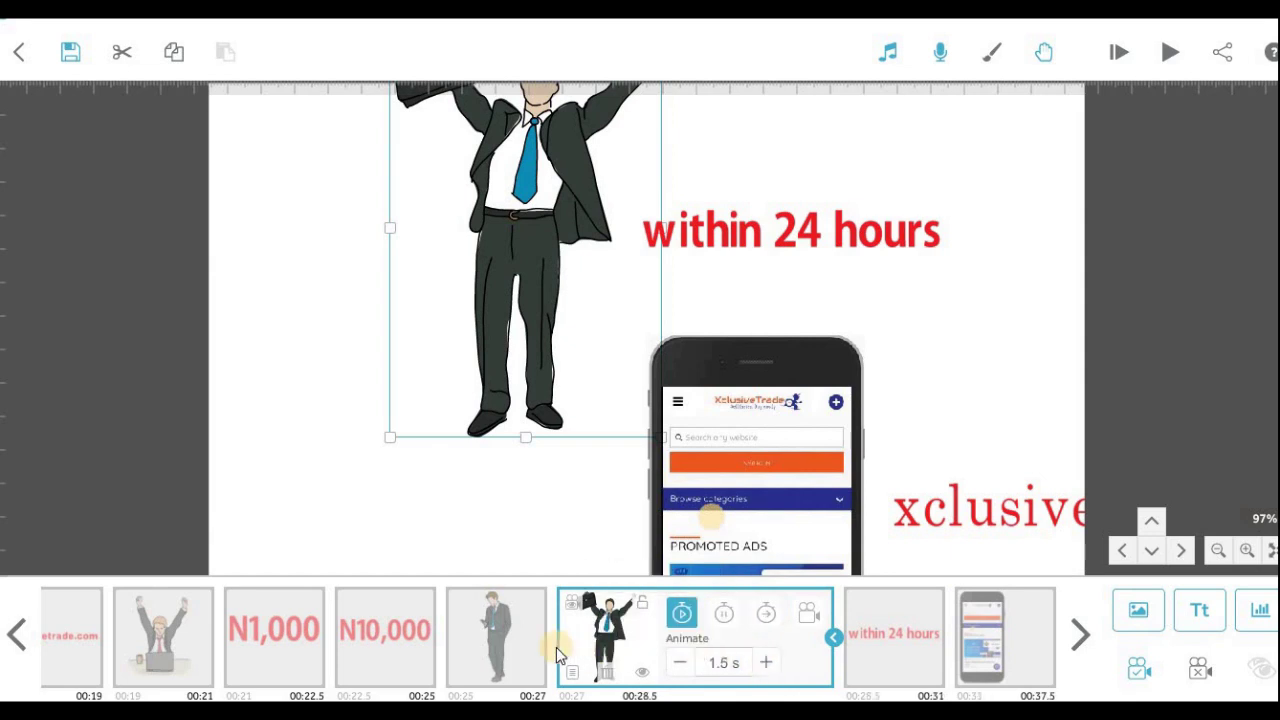
left_click(524, 652)
left_click(1165, 60)
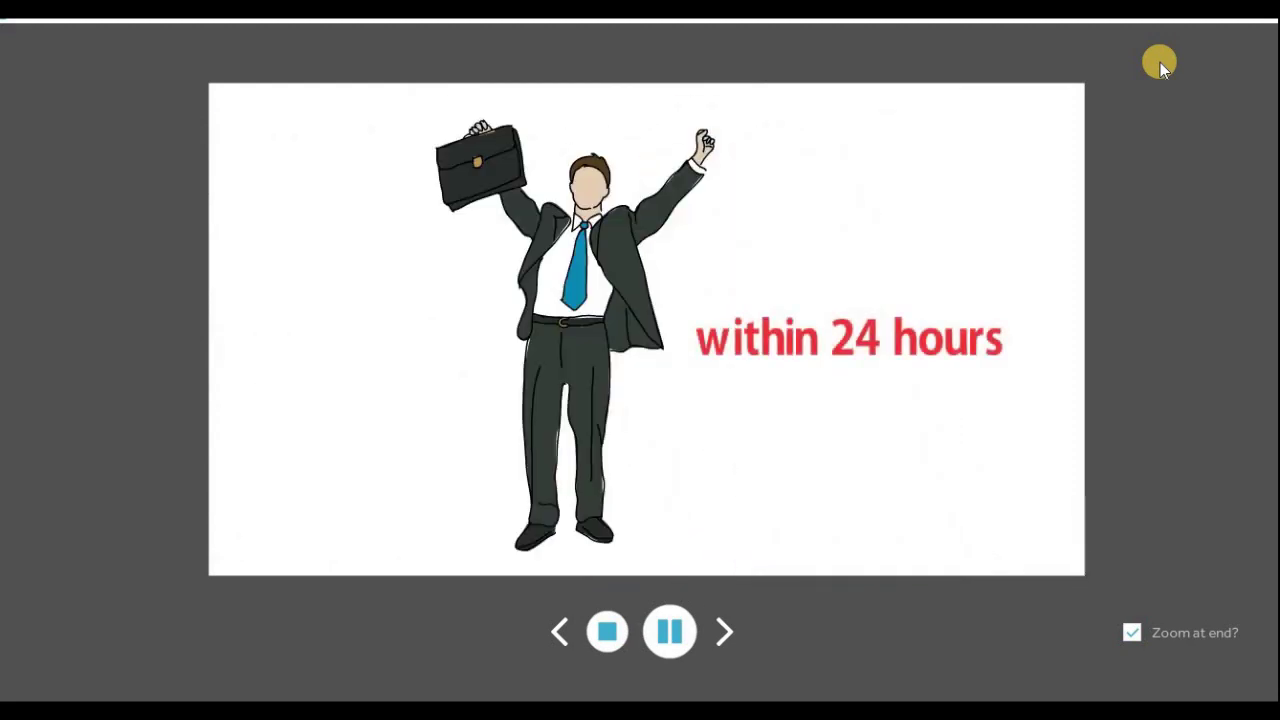
Step: Stop the preview, set the briefcase man's animate time to 1.0 s and pause to 0.5 s, and preview from that image
left_click(617, 635)
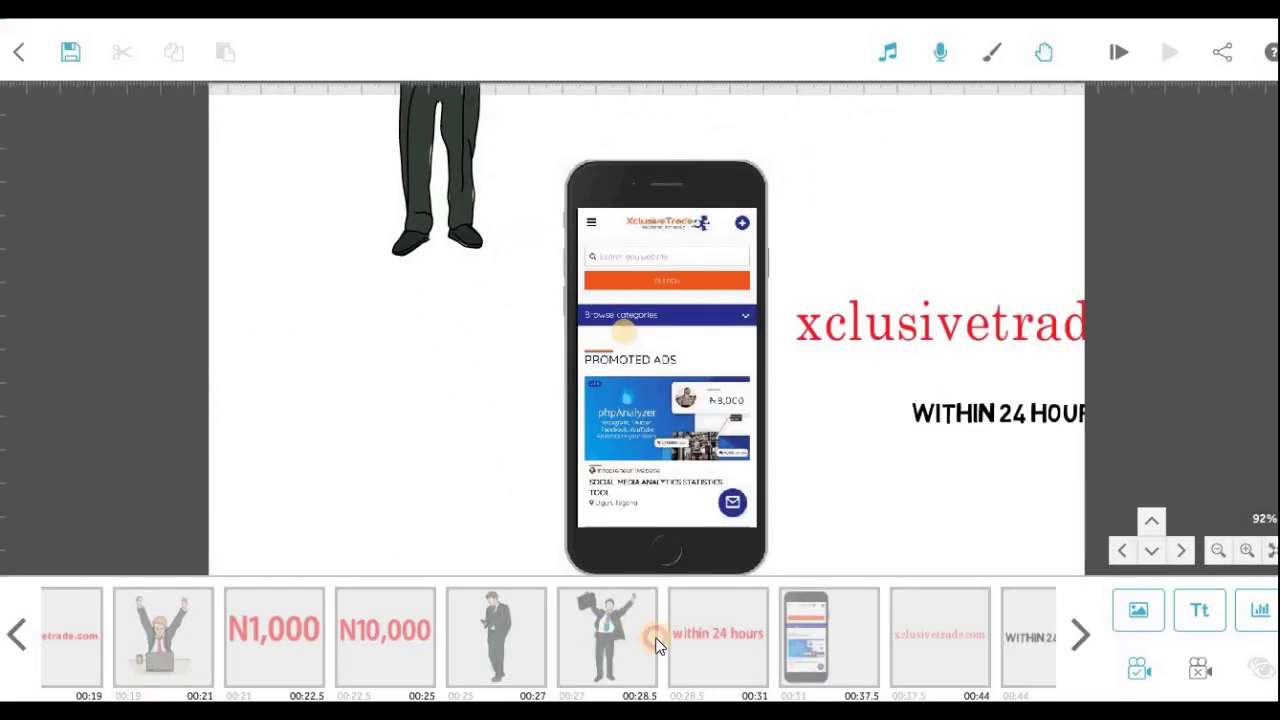
left_click(762, 663)
left_click(680, 662)
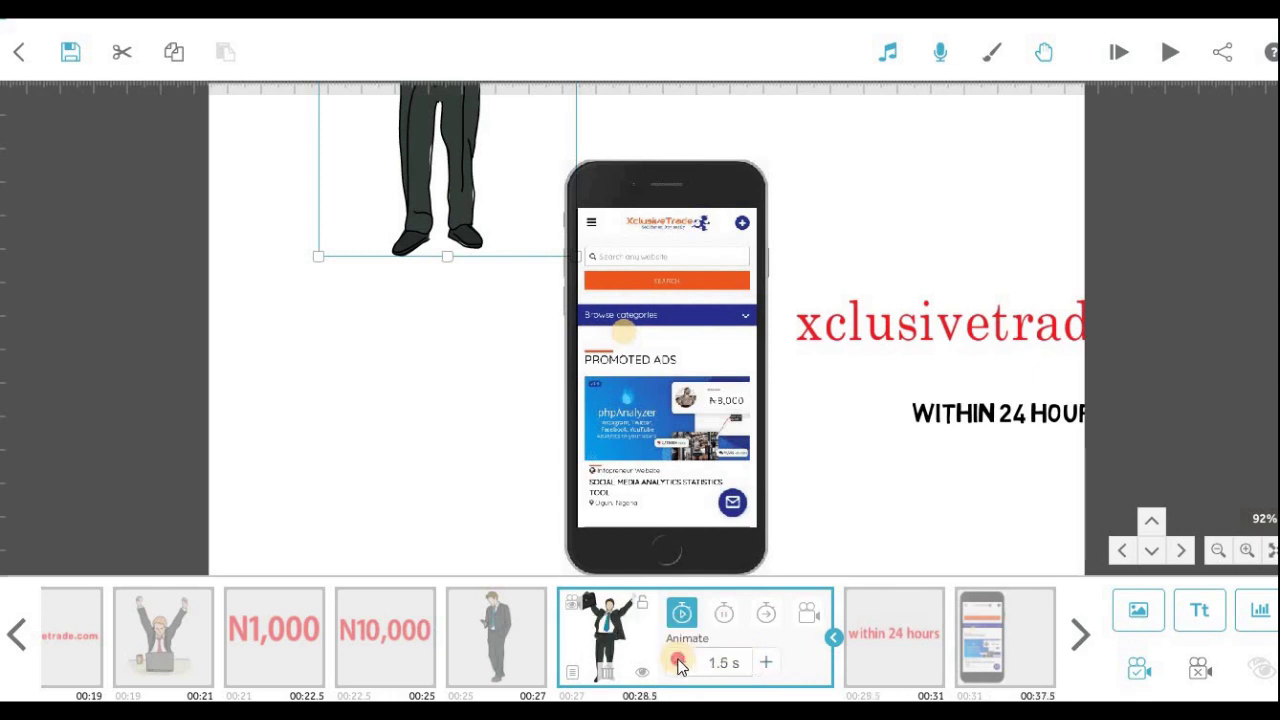
left_click(724, 612)
left_click(765, 663)
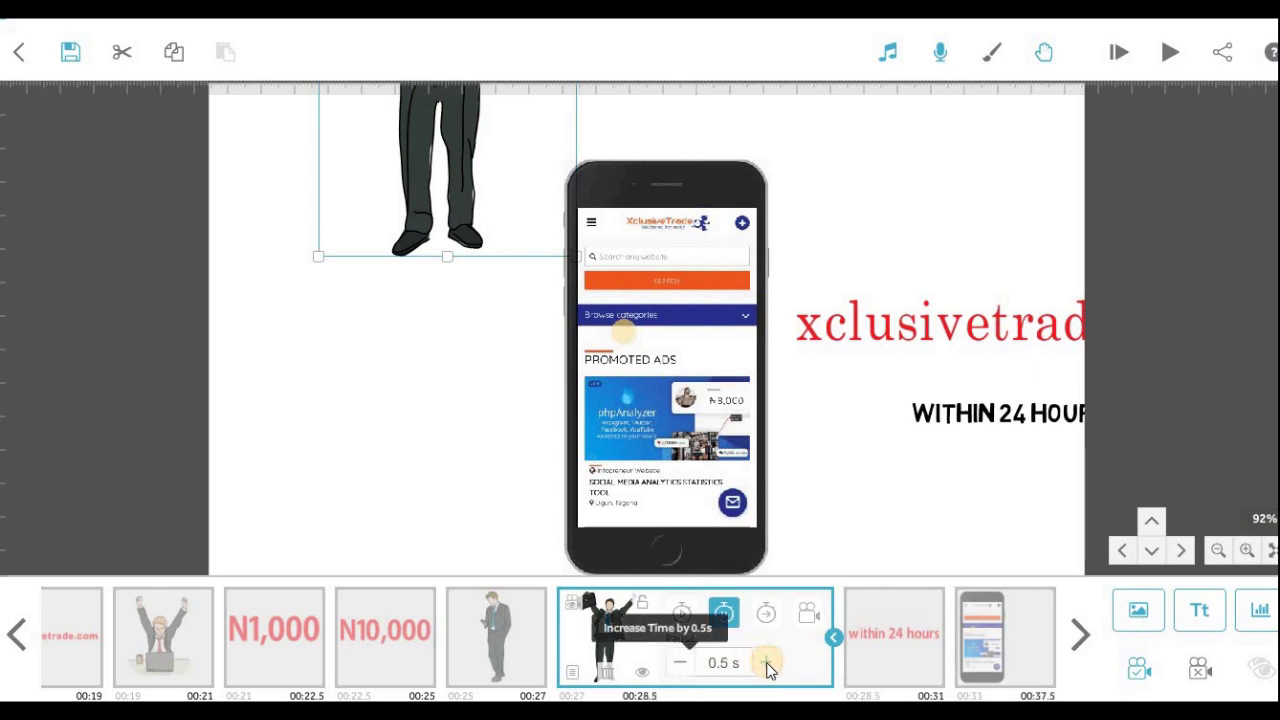
left_click(1167, 55)
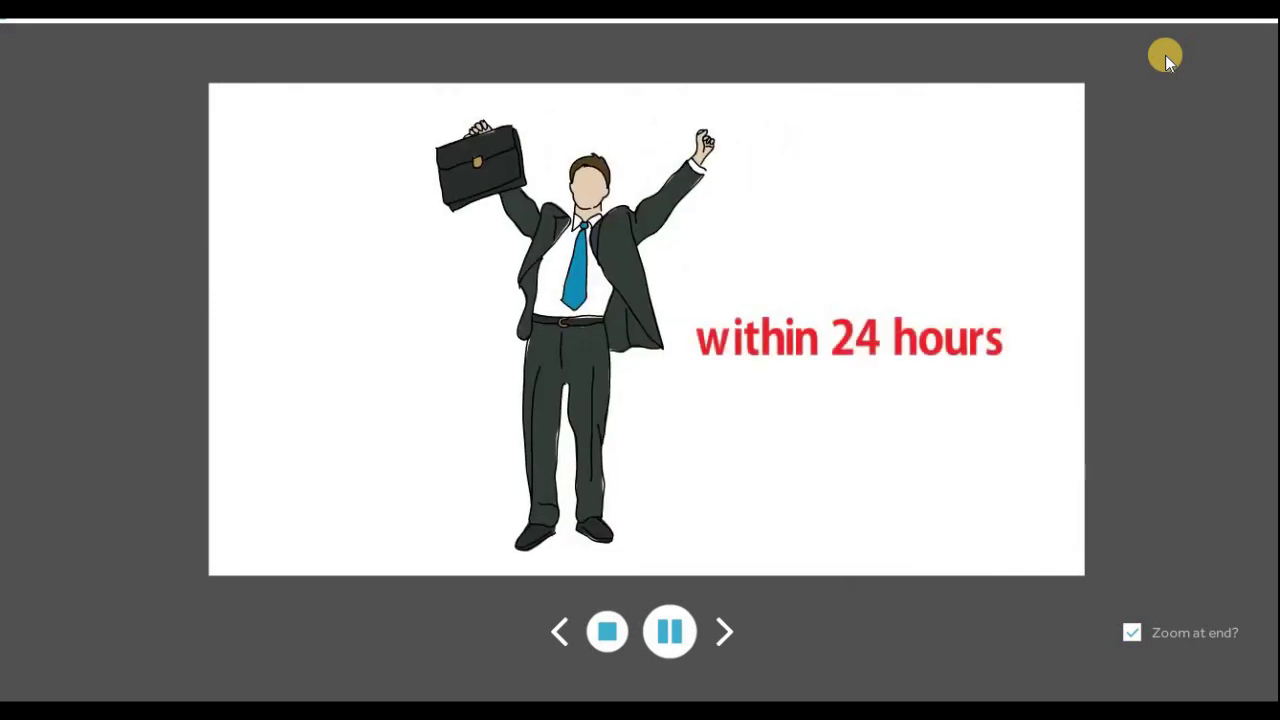
Step: Stop the preview, set the briefcase man's transition time to 0.5 s, and preview the scribe from that image
left_click(607, 630)
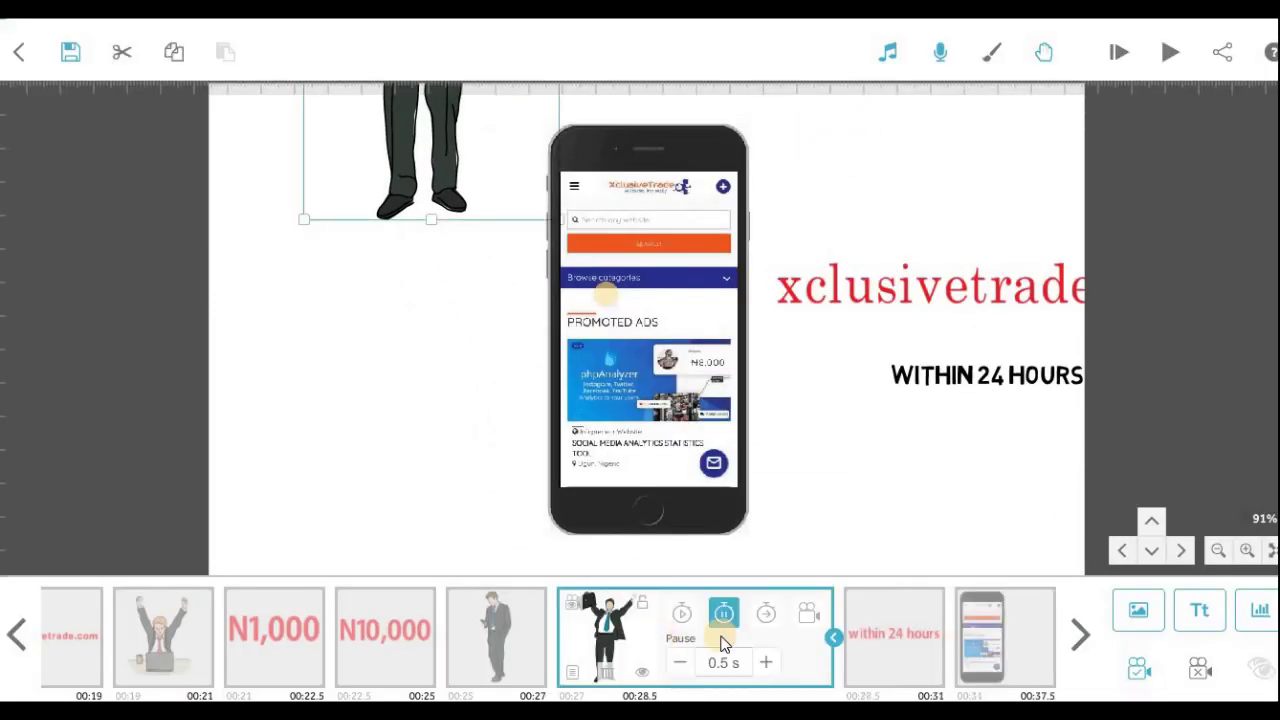
left_click(910, 639)
left_click(610, 630)
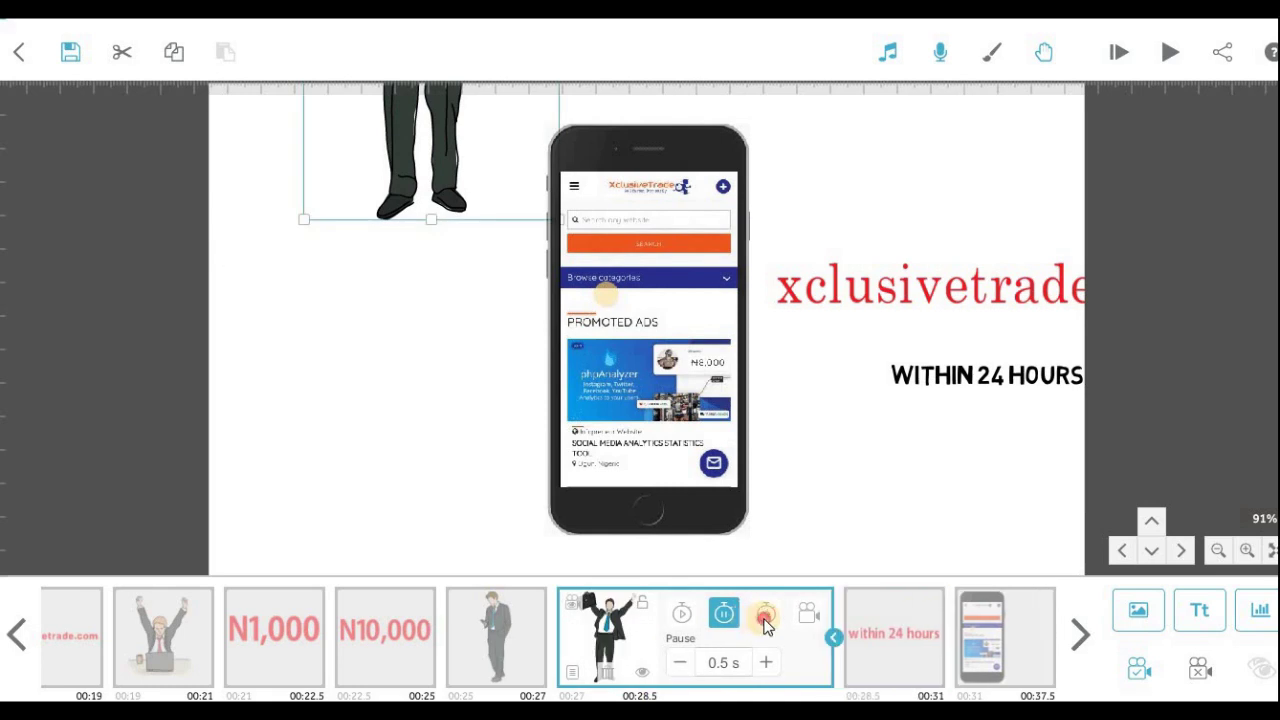
left_click(766, 612)
left_click(766, 664)
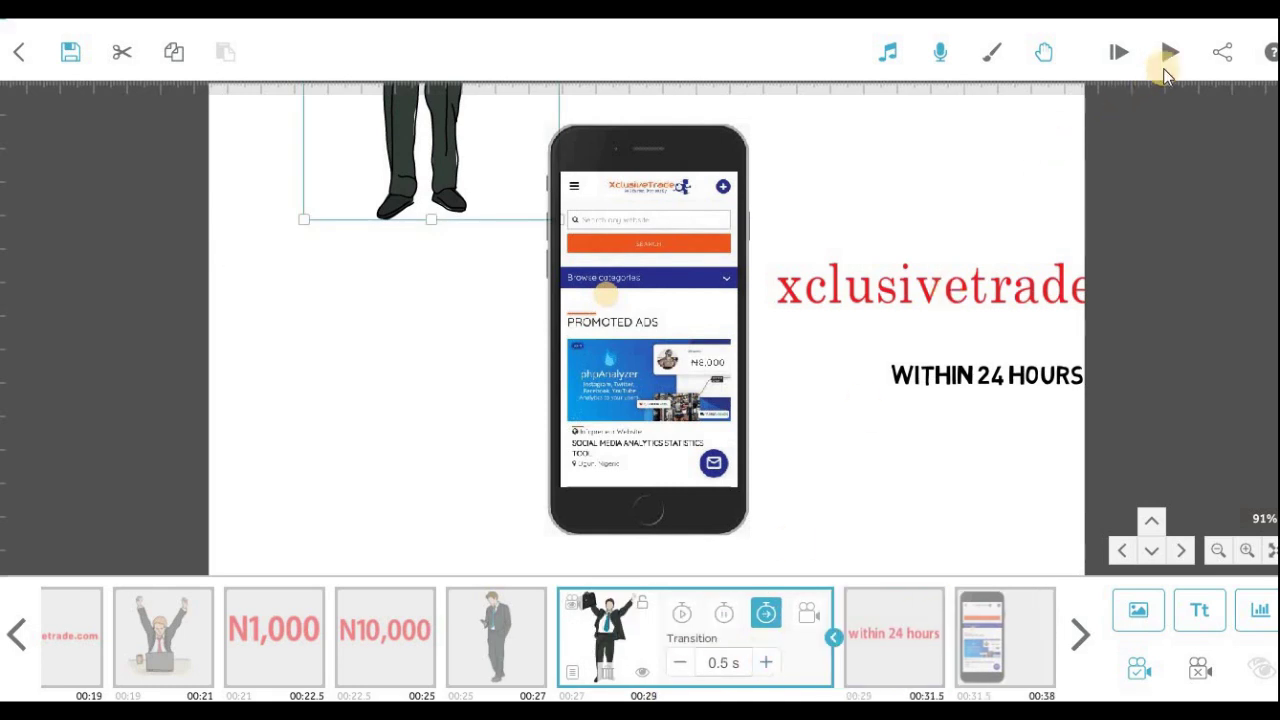
left_click(1168, 60)
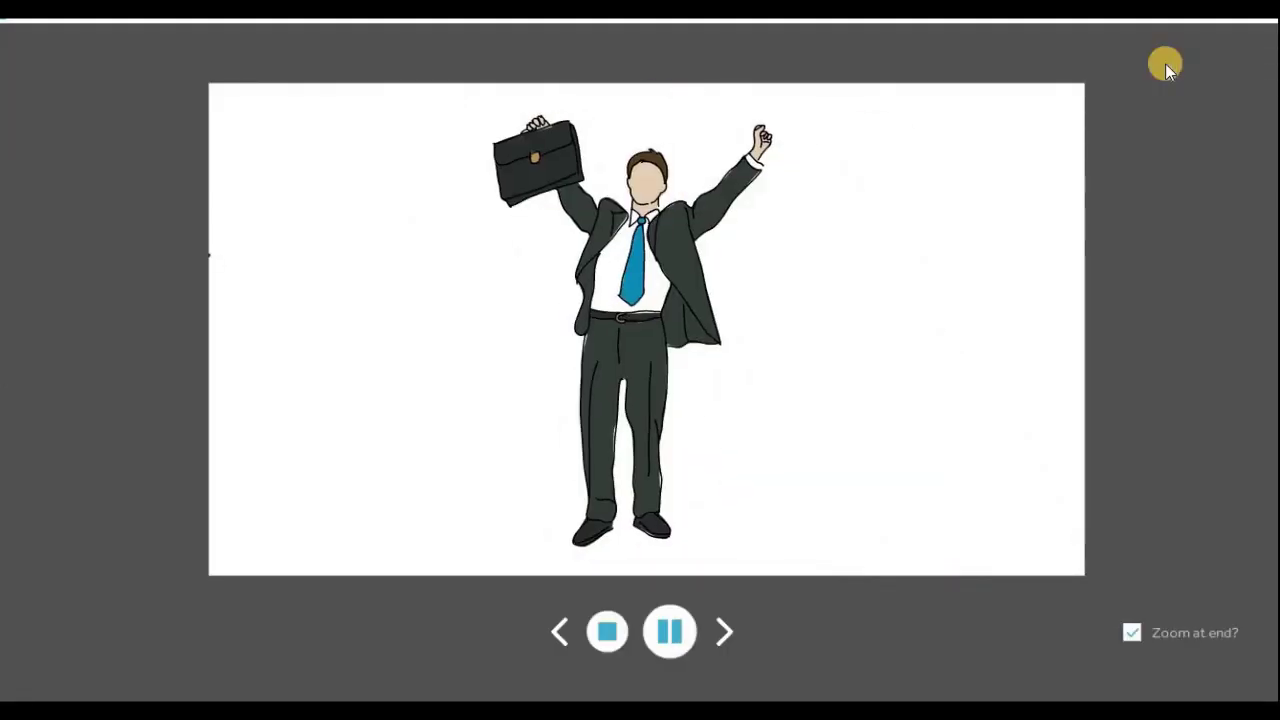
Step: Stop the preview and set the red "within 24 hours" text's transition to 0.5 s and animate time to 1.0 s
left_click(605, 633)
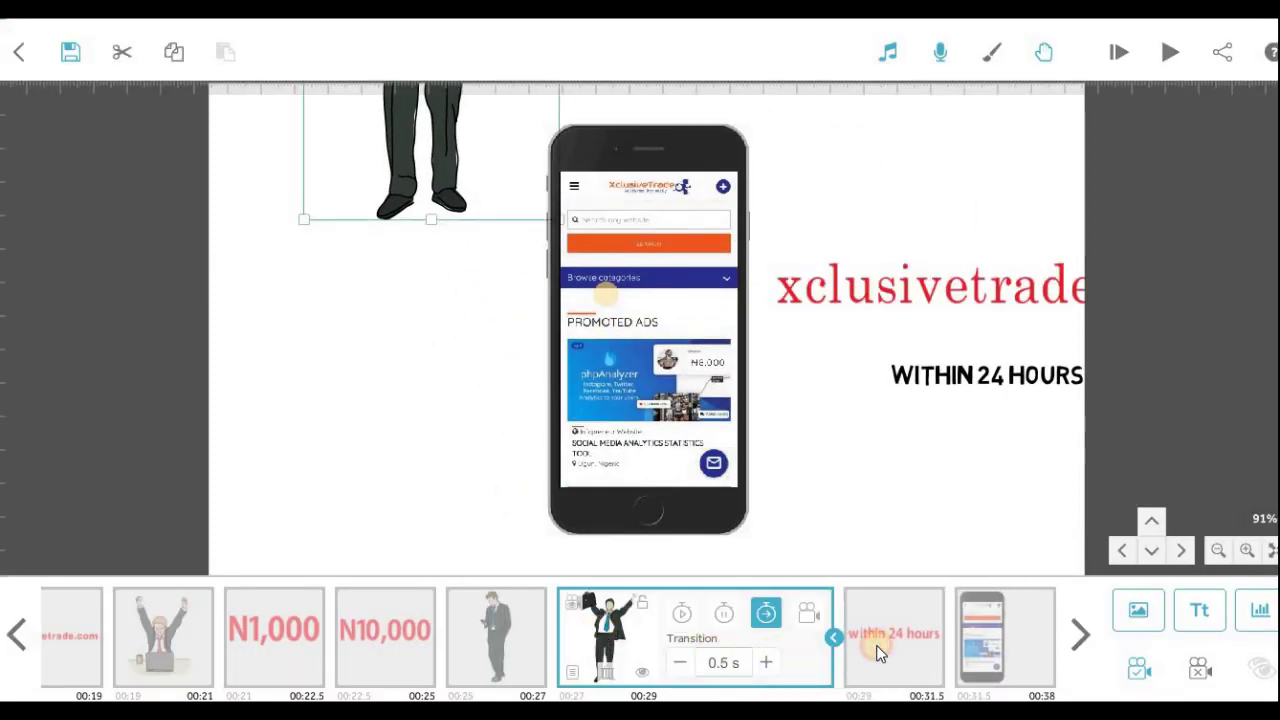
left_click(877, 650)
left_click(792, 662)
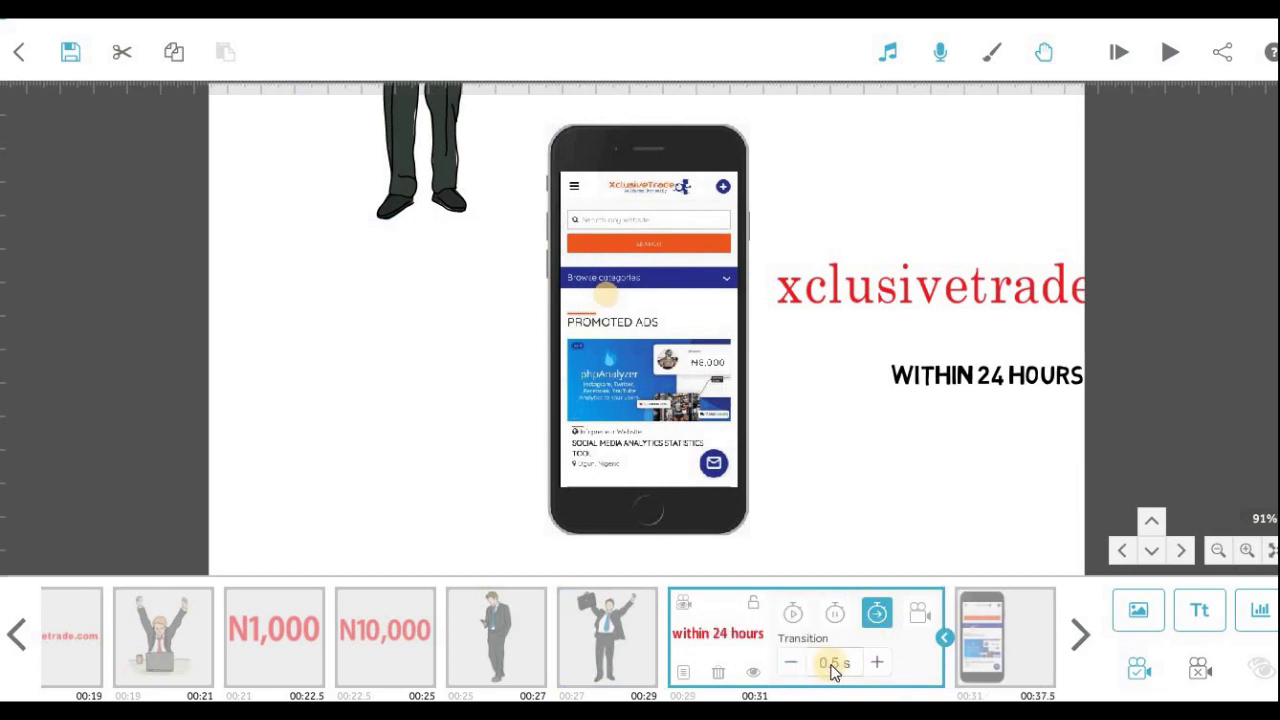
left_click(832, 663)
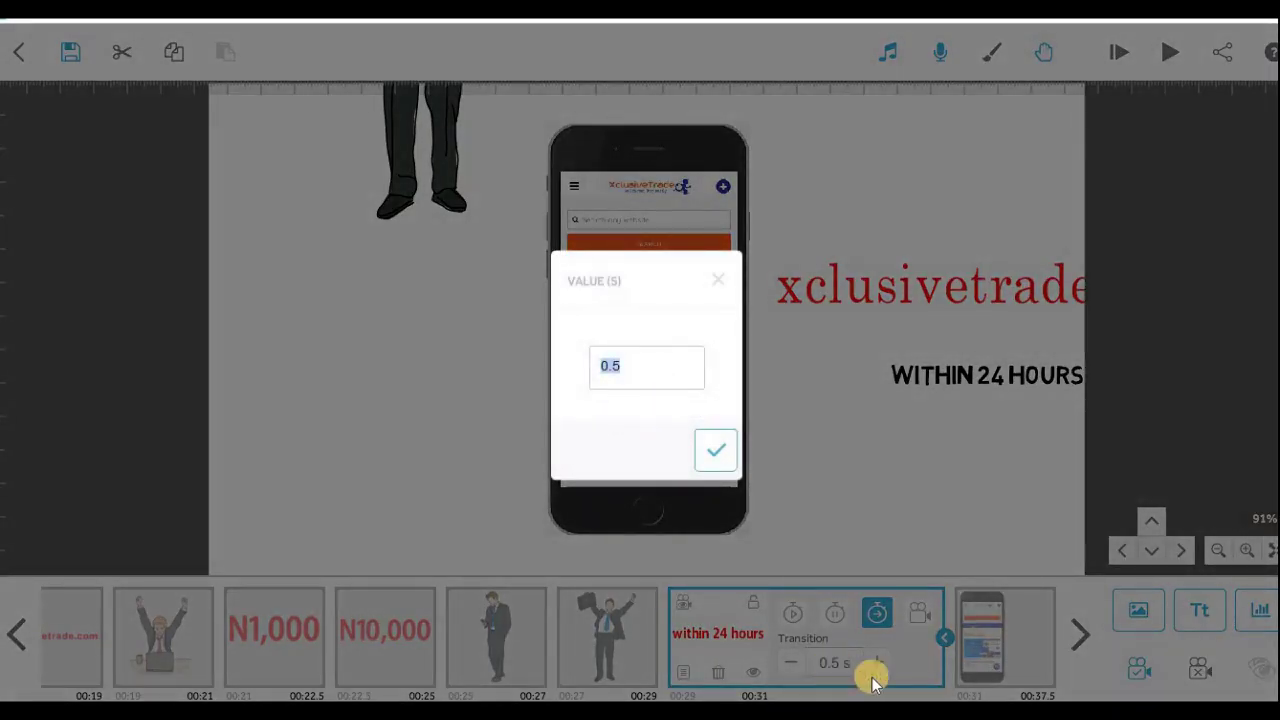
left_click(731, 448)
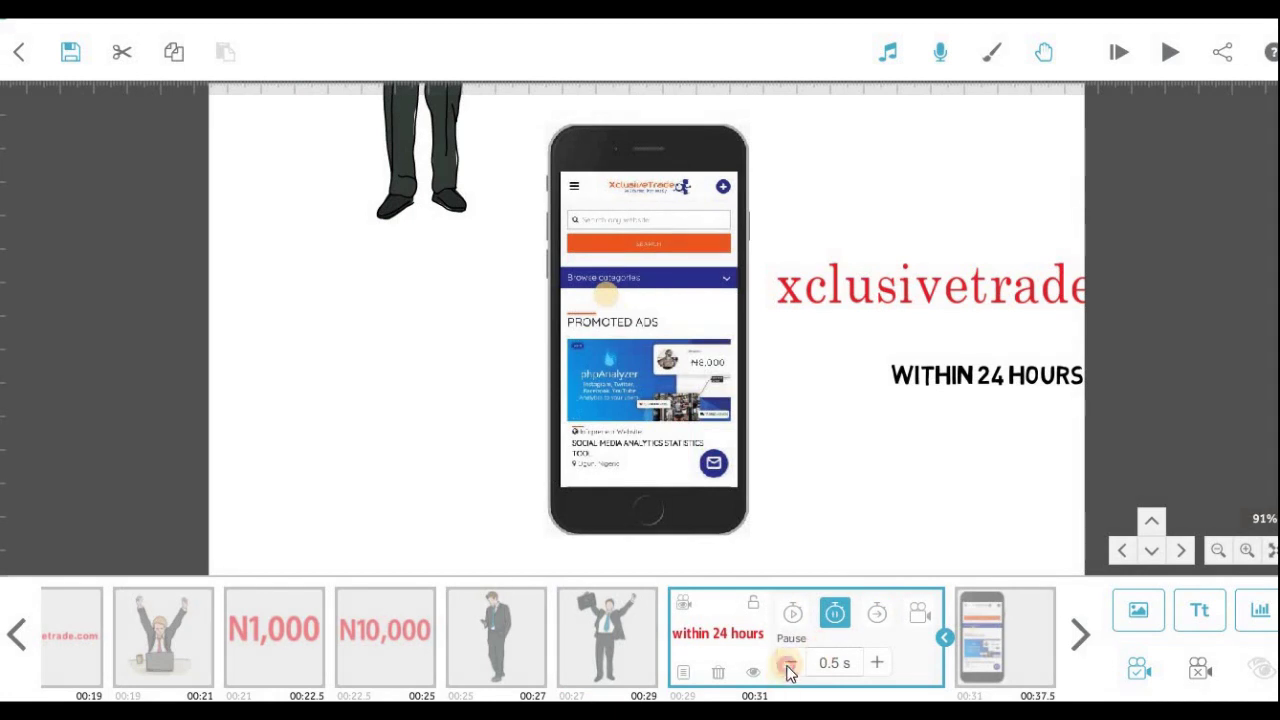
left_click(792, 612)
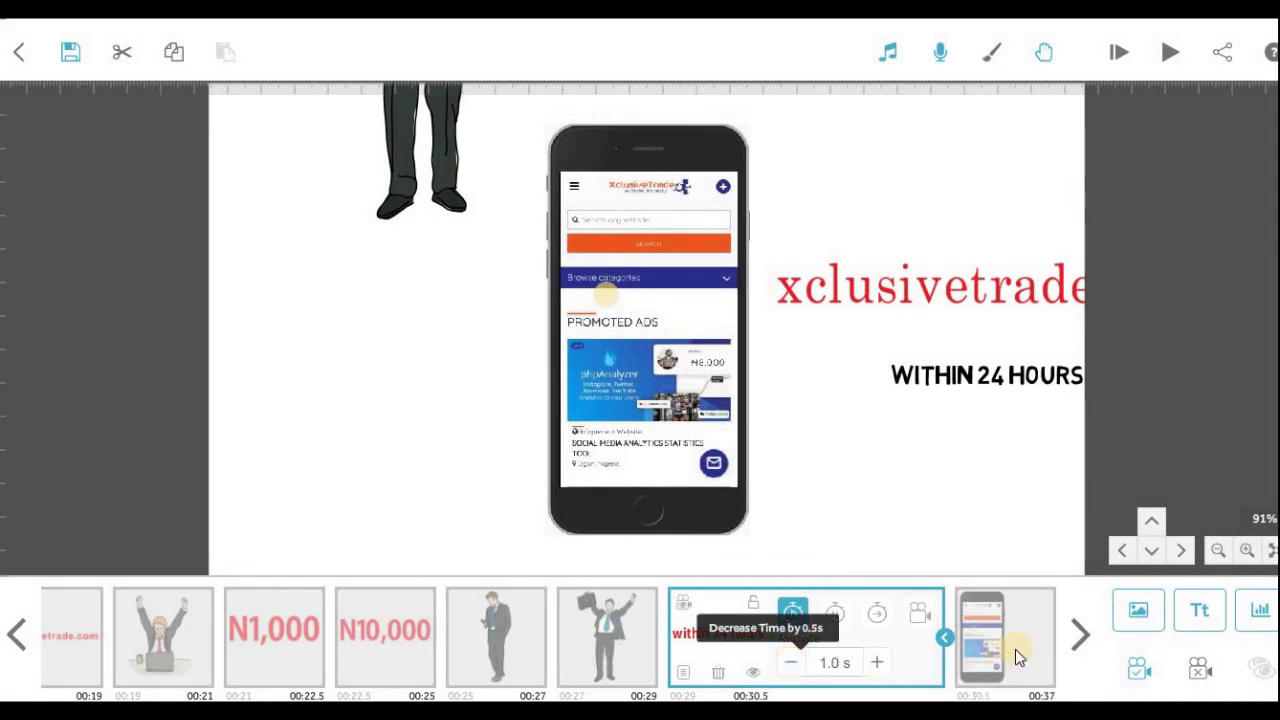
Step: Change the phone GIF's animation from drawing to Move In with the Smooth effect, entering horizontally from the left
left_click(972, 642)
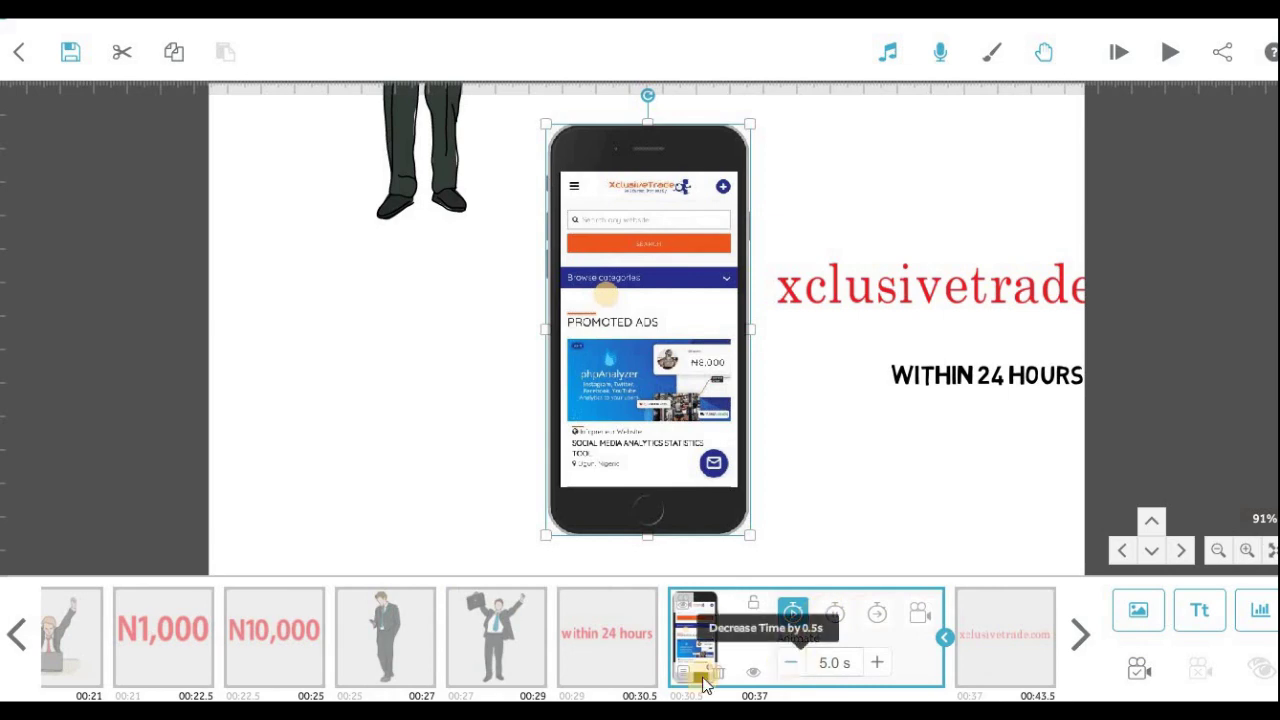
double_click(598, 225)
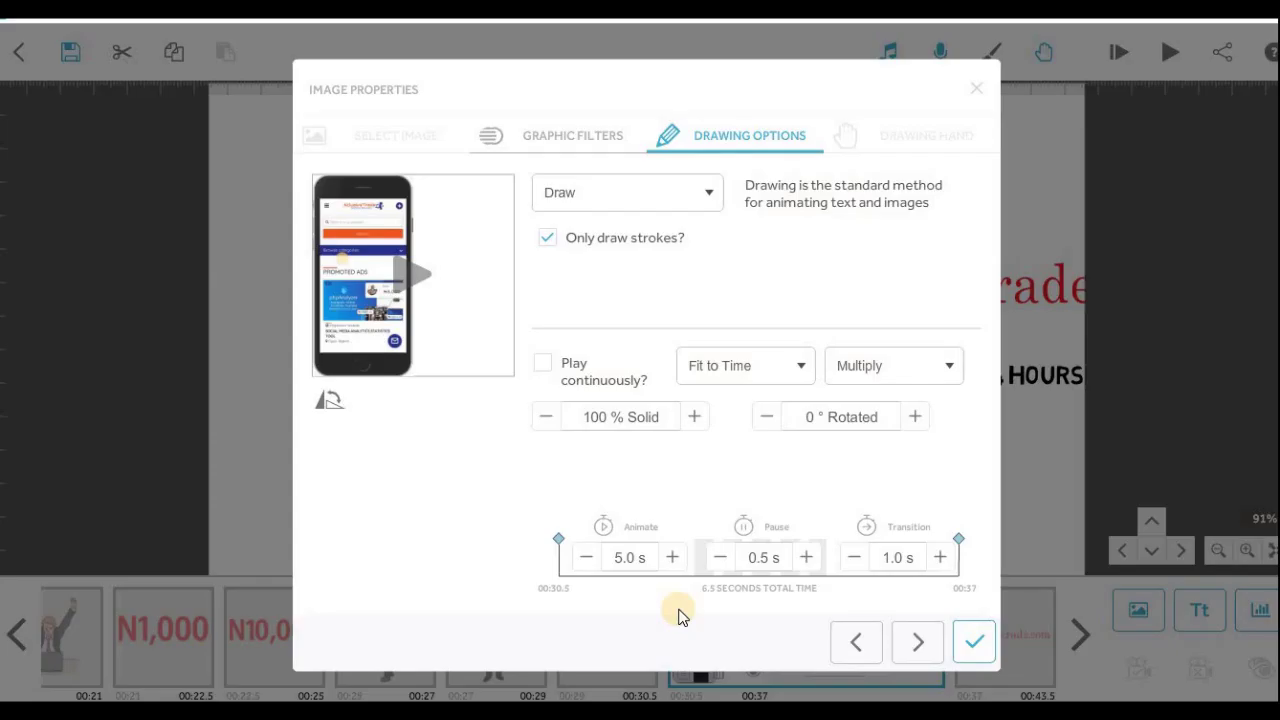
left_click(610, 192)
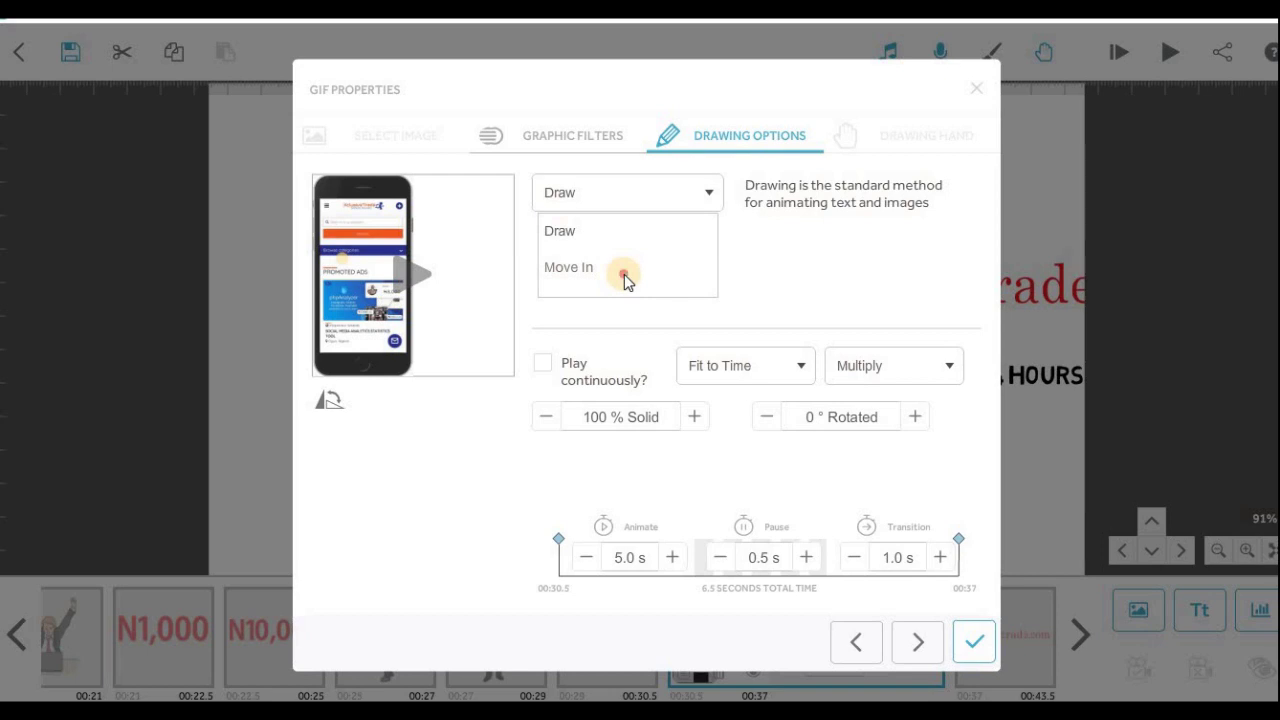
left_click(568, 267)
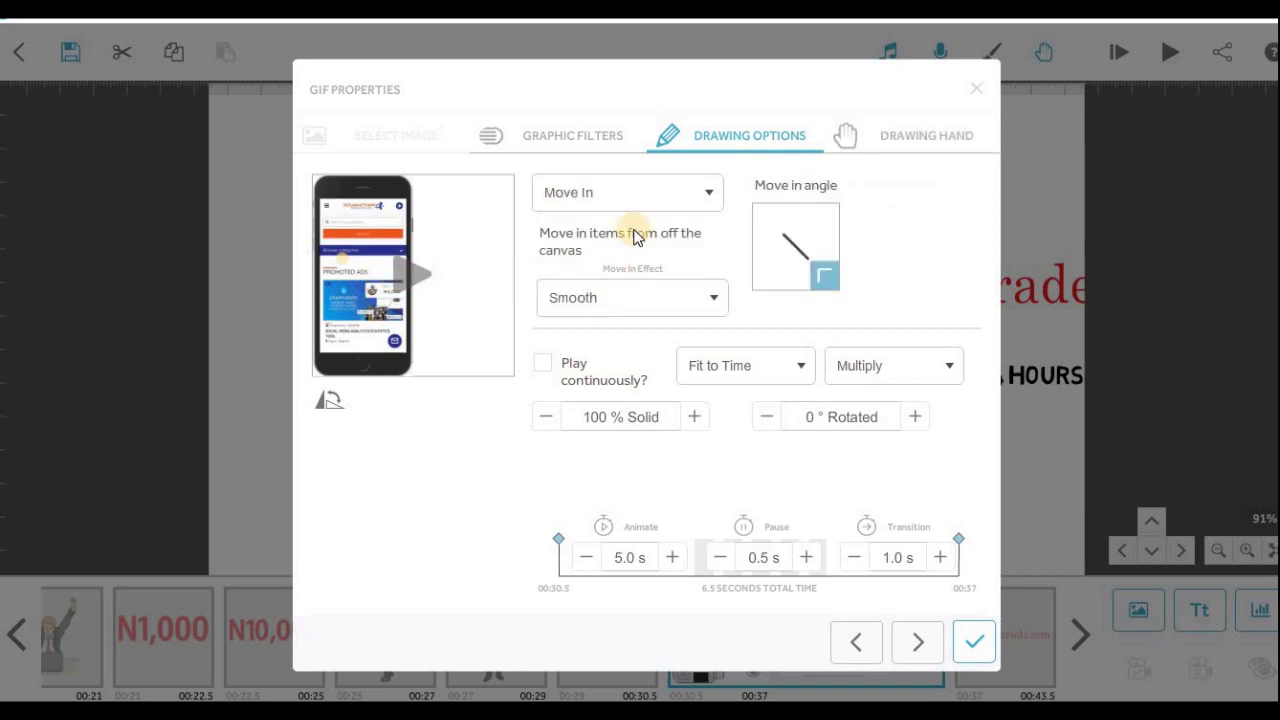
left_click(768, 250)
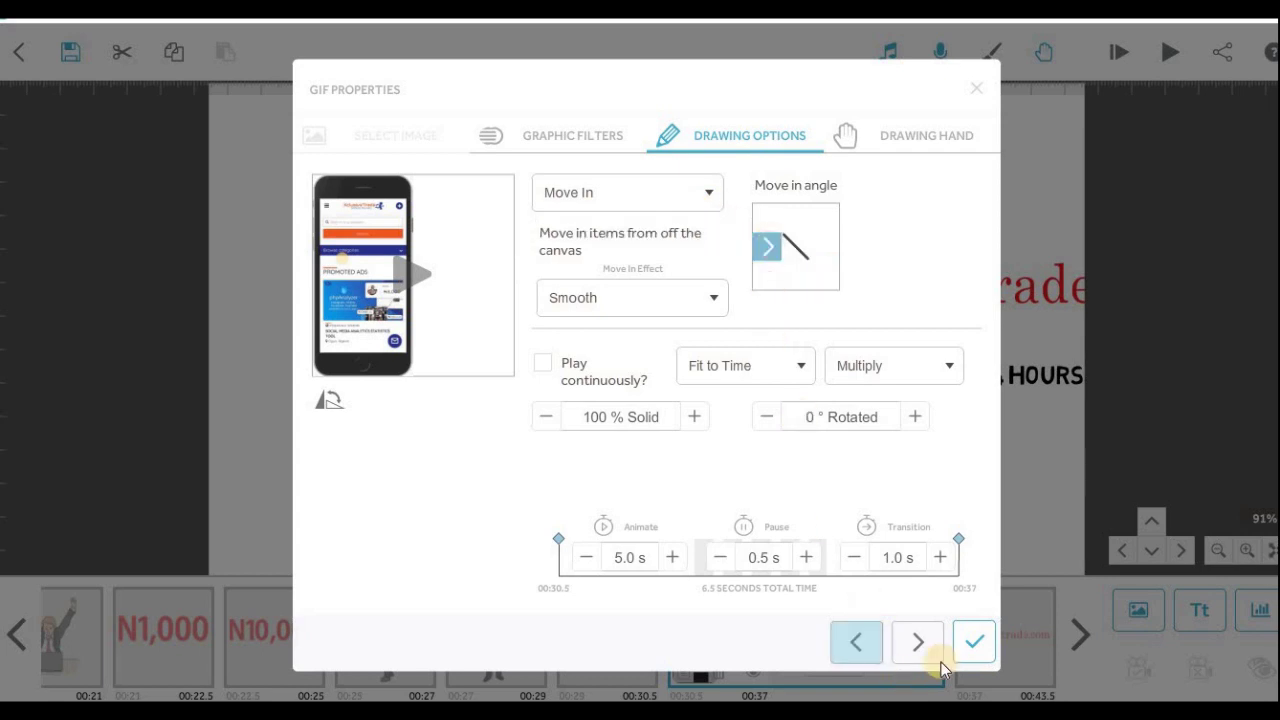
left_click(974, 642)
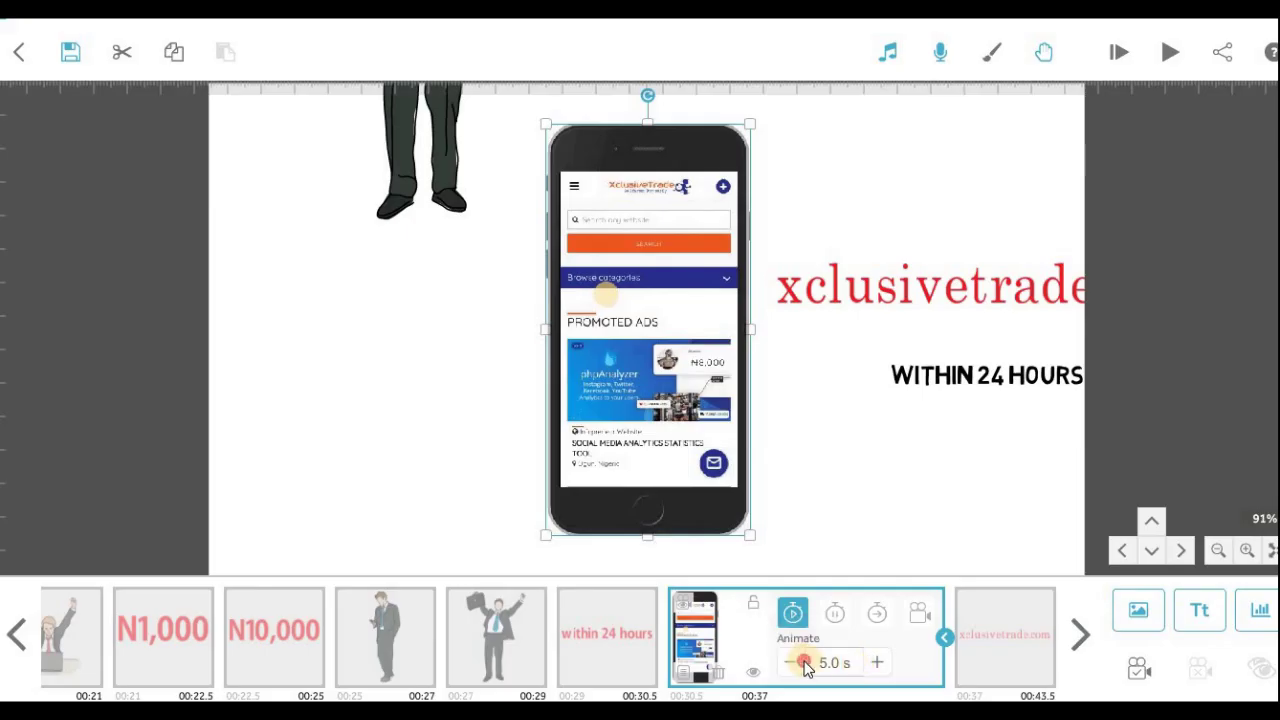
Step: Set the phone GIF's animate time to 1.5 s, preview the scribe from it, and stop the preview
left_click(803, 663)
left_click(803, 663)
left_click(803, 663)
left_click(803, 663)
left_click(803, 663)
left_click(803, 663)
left_click(803, 663)
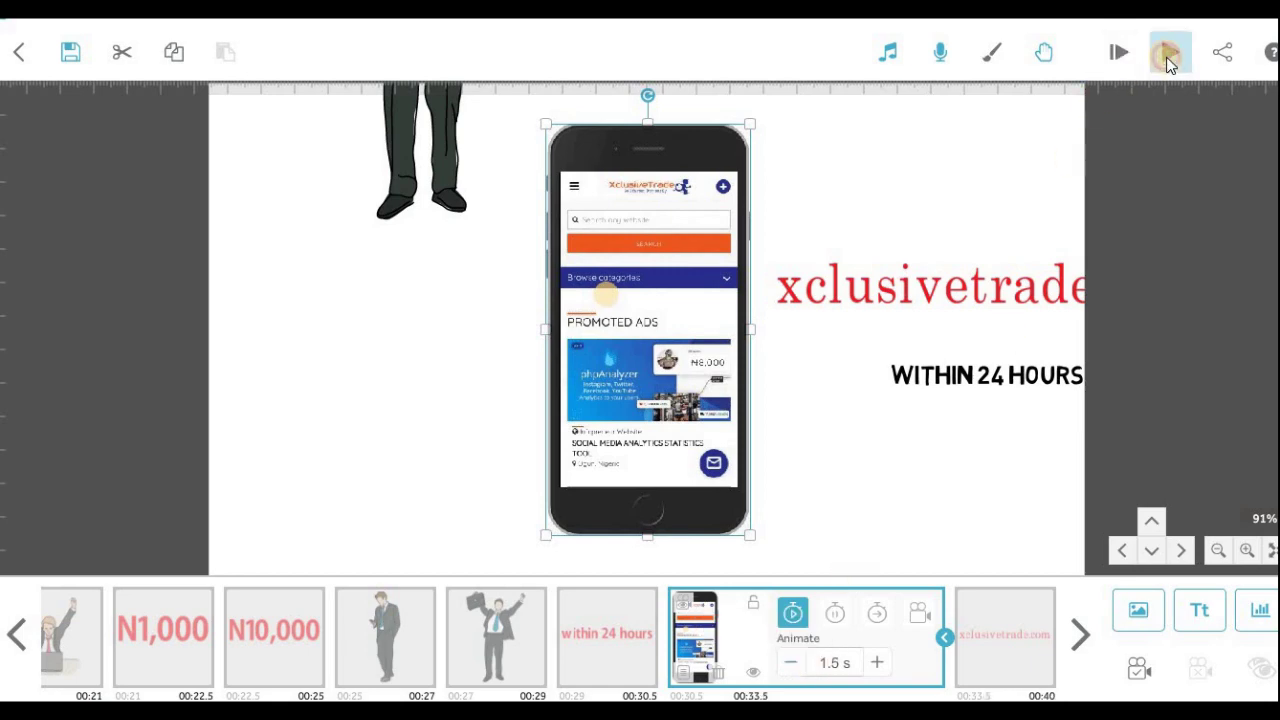
left_click(1168, 53)
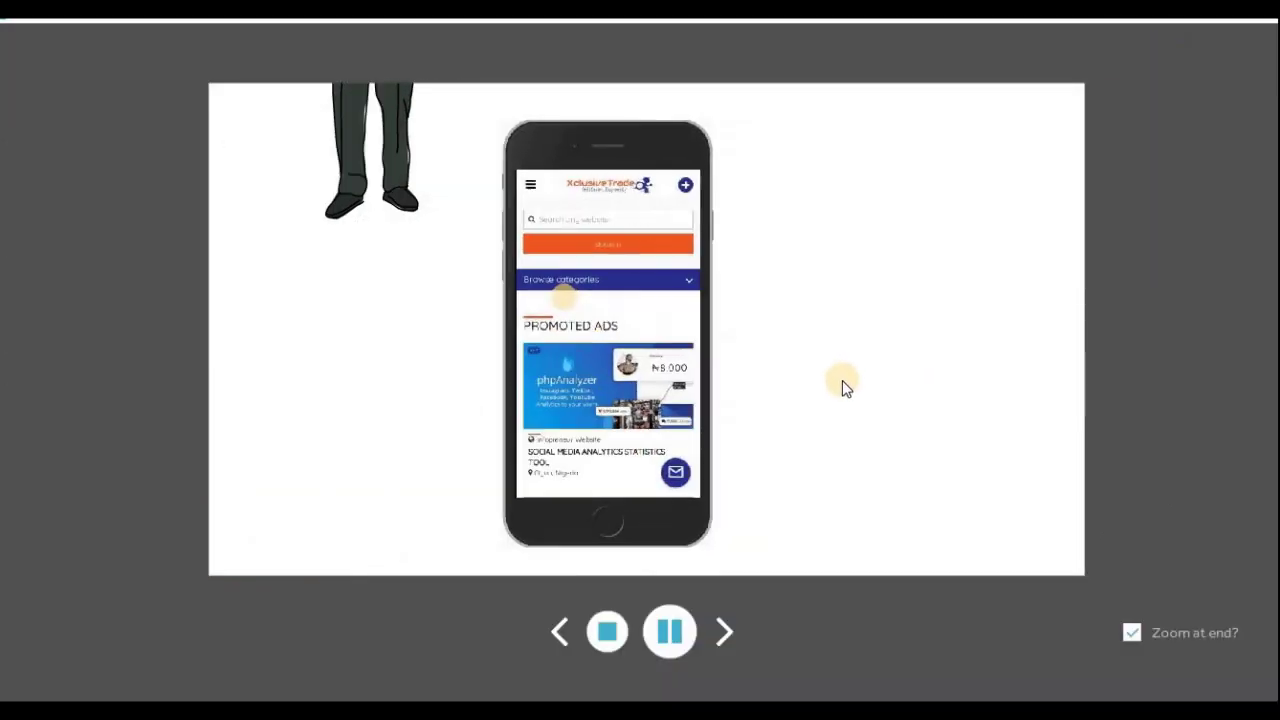
left_click(605, 629)
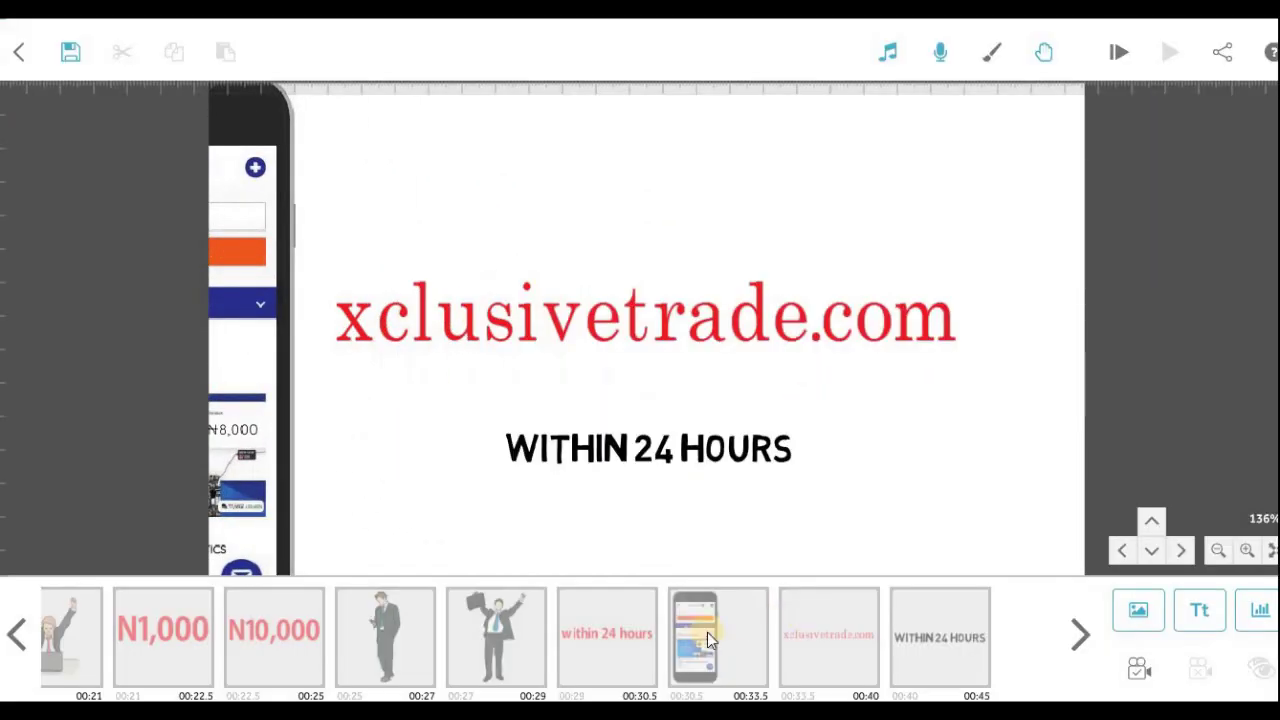
Step: Assign the hand with the pointing index finger as the phone GIF's drawing hand
left_click(707, 632)
left_click(686, 612)
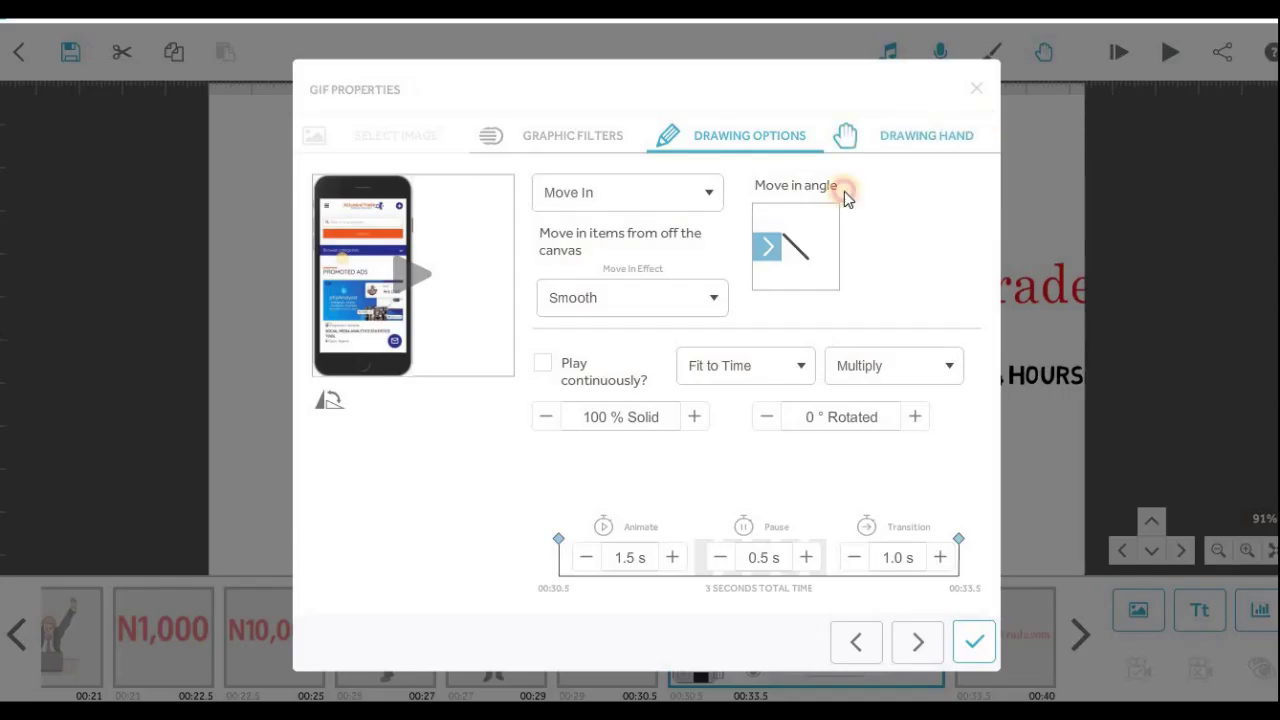
left_click(926, 135)
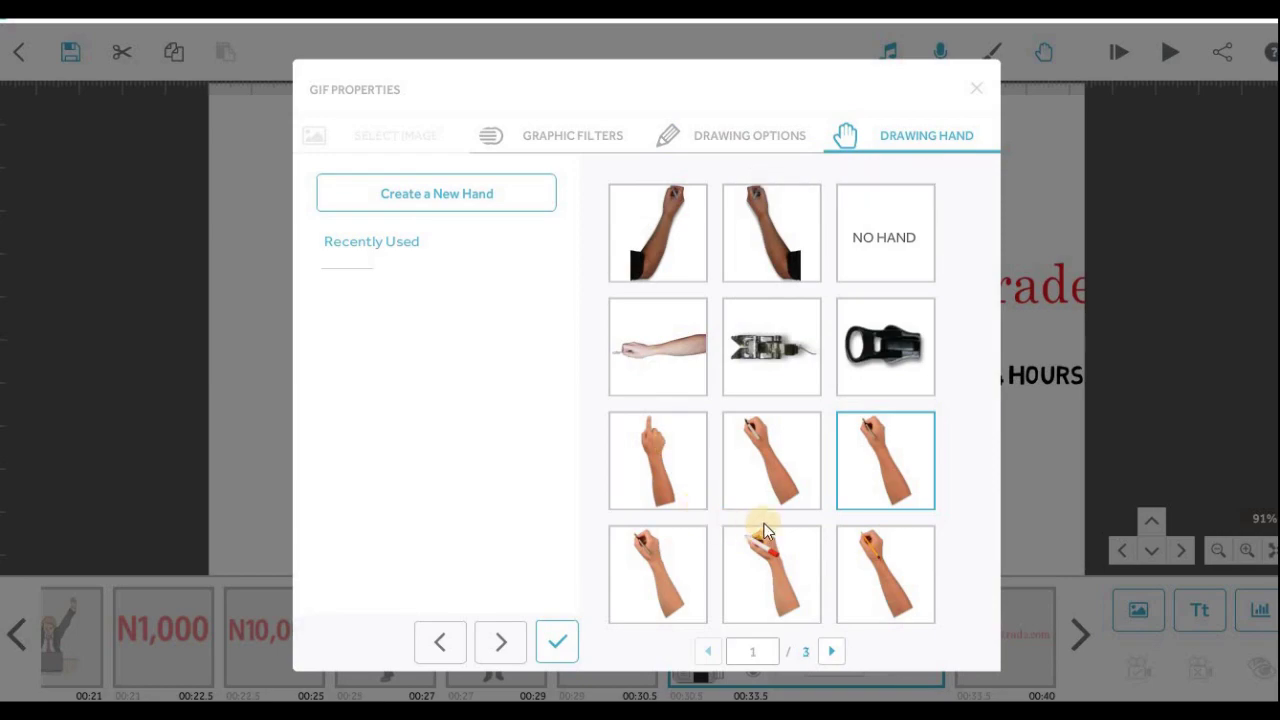
left_click(666, 466)
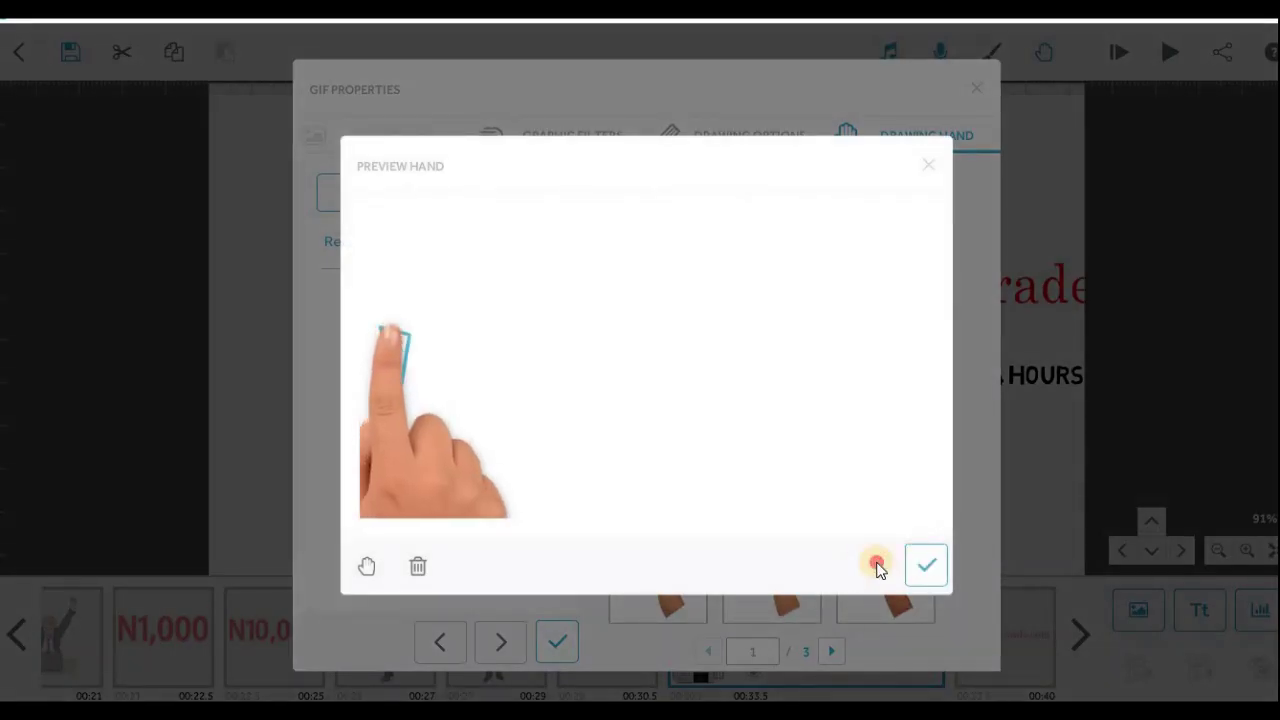
left_click(925, 564)
left_click(571, 628)
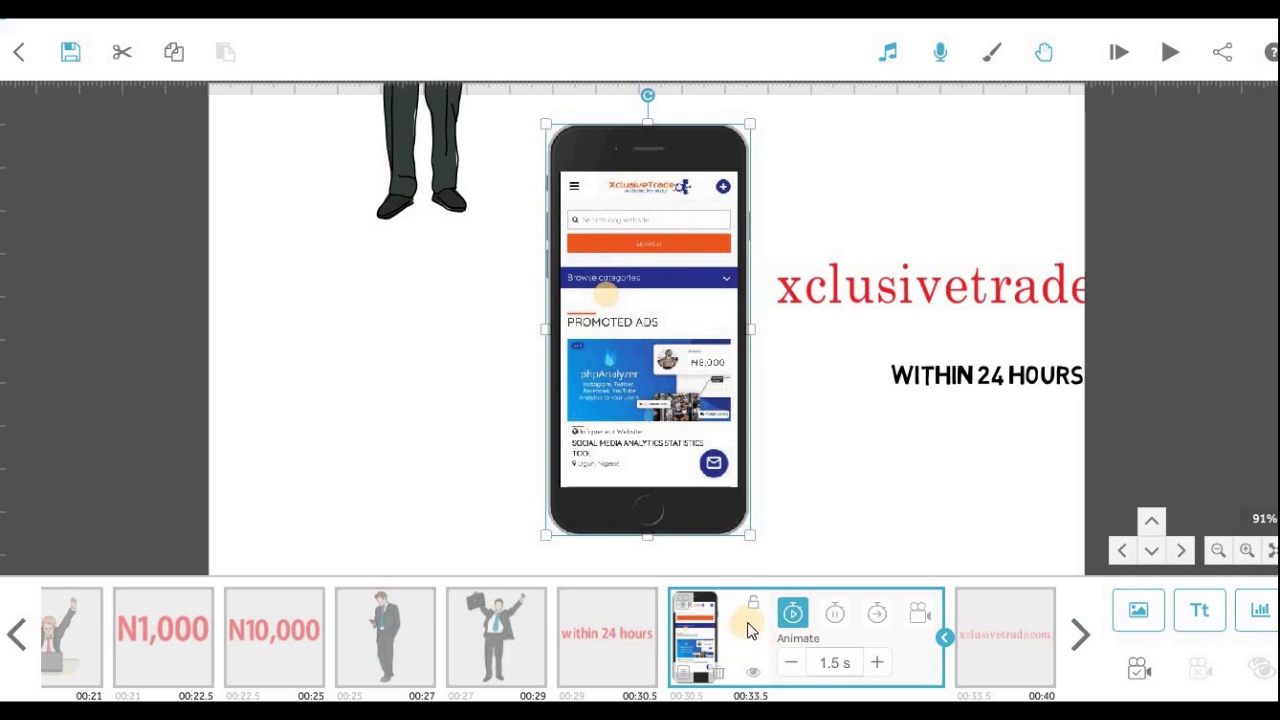
Step: Check the xclusivetrade.com and black WITHIN 24 HOURS texts on the canvas, preview the scribe from the phone GIF, and stop it
key("space")
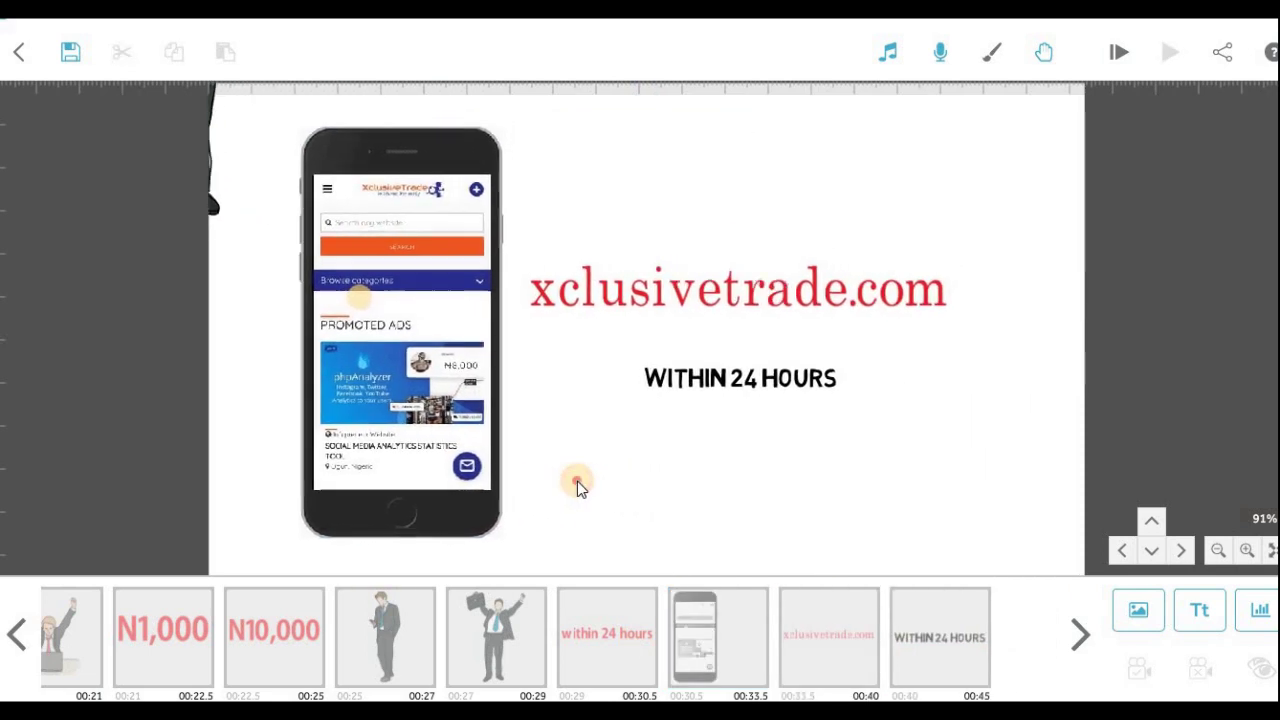
left_click(698, 293)
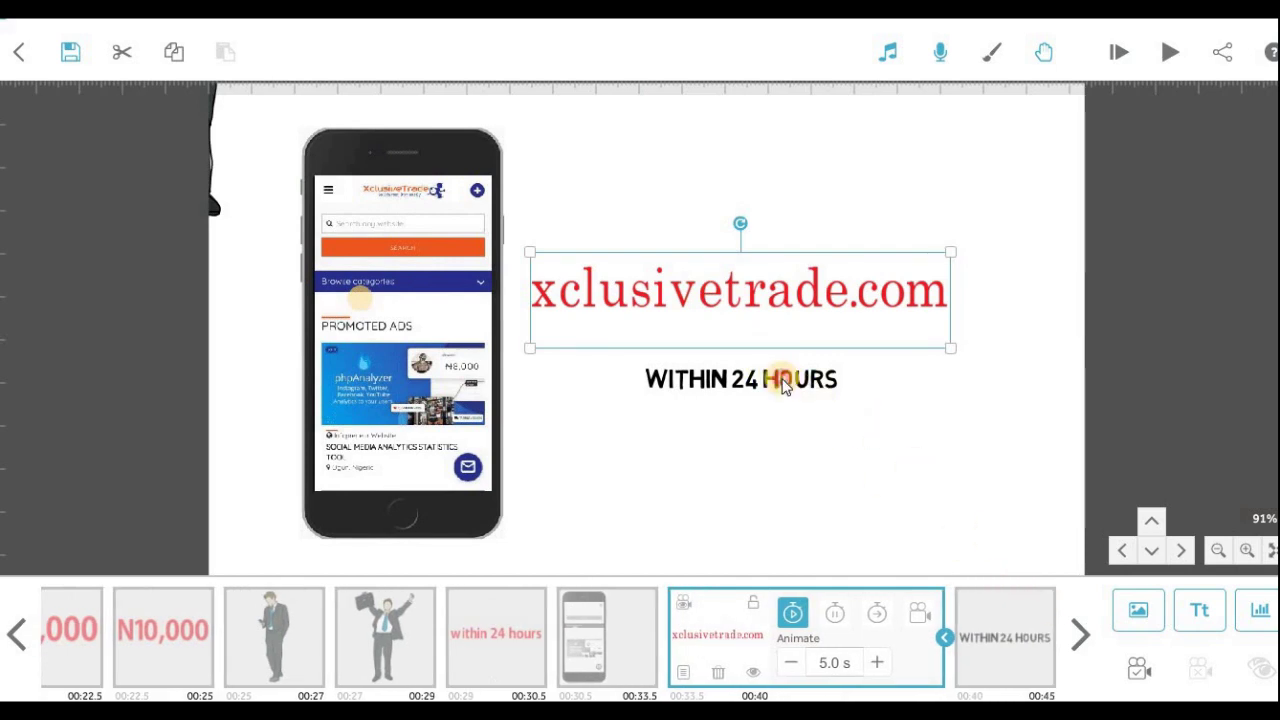
left_click(785, 385, "shift")
left_click(677, 503)
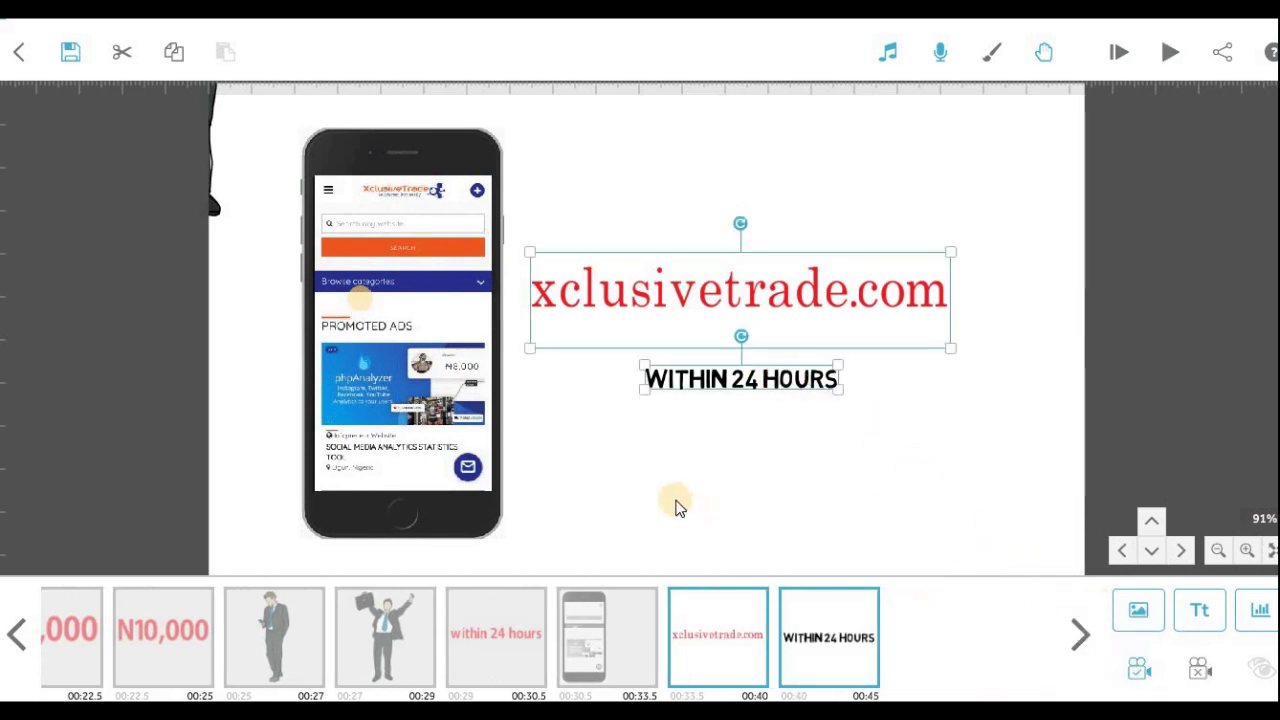
left_click(644, 614)
left_click(1181, 58)
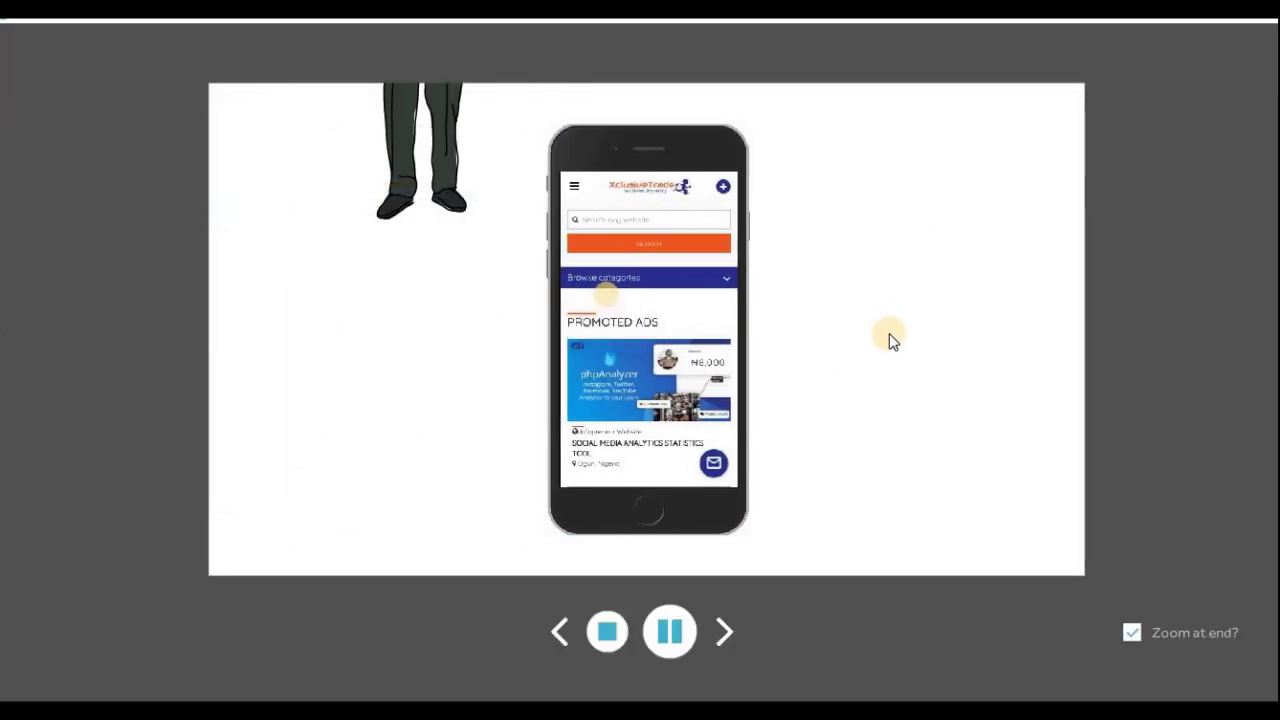
left_click(605, 634)
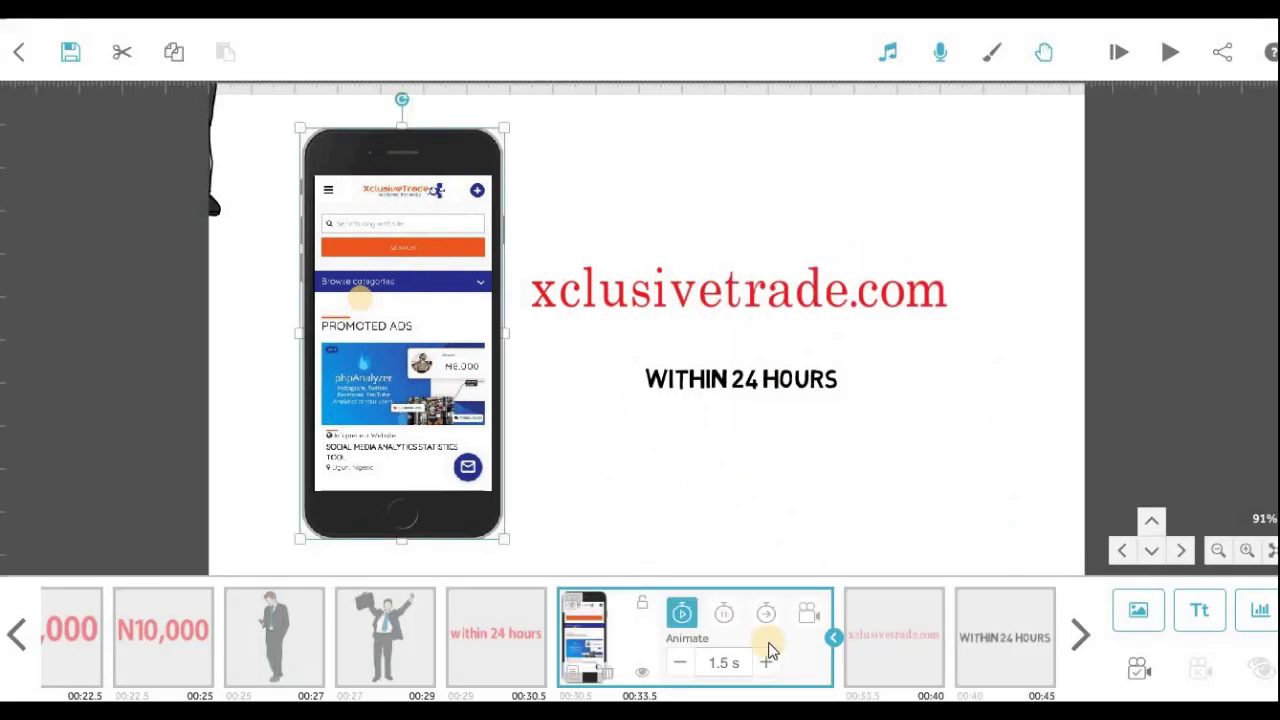
Step: Frame the phone GIF, xclusivetrade.com and black WITHIN 24 HOURS together and set that view as the camera position of all three
left_click(585, 612)
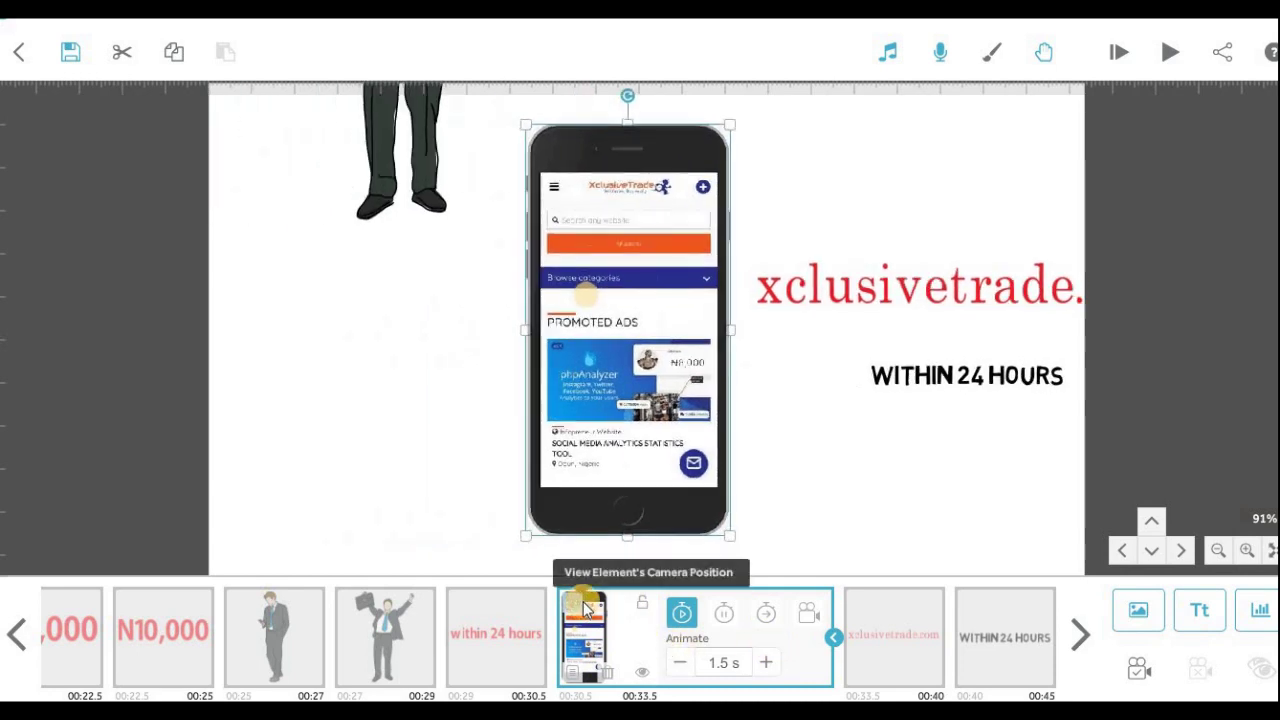
left_click(822, 443)
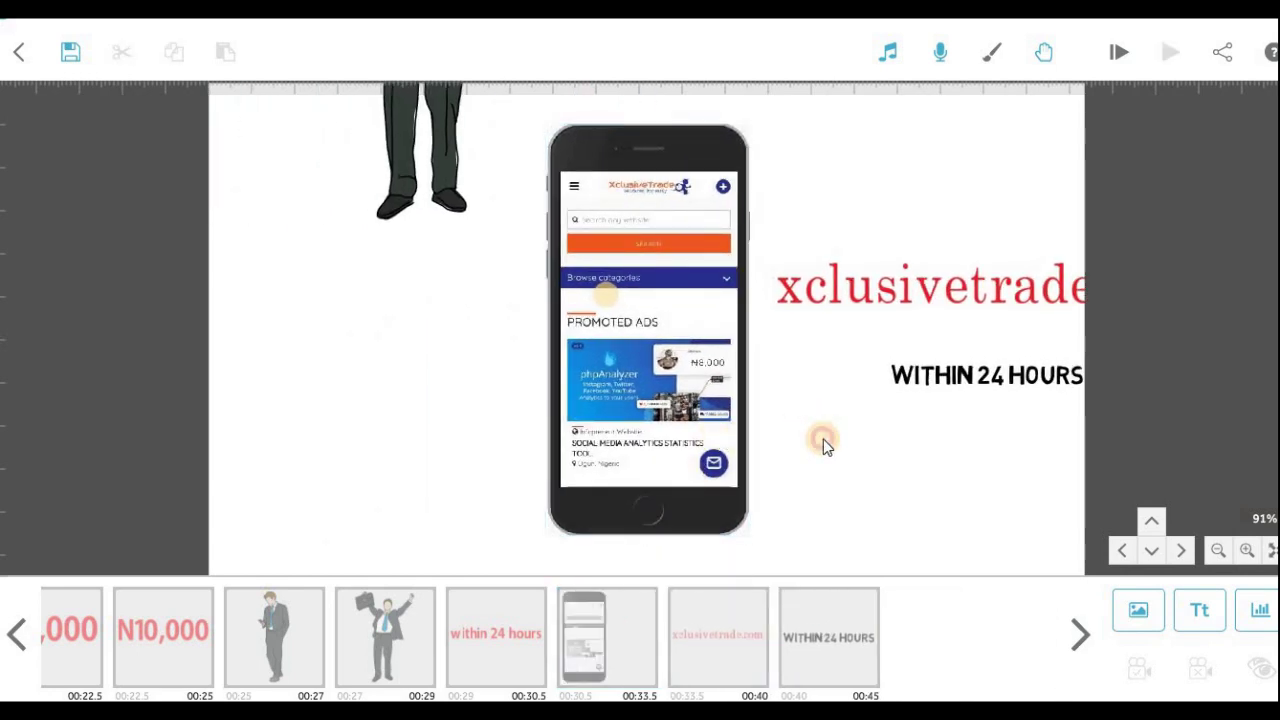
left_click(727, 430)
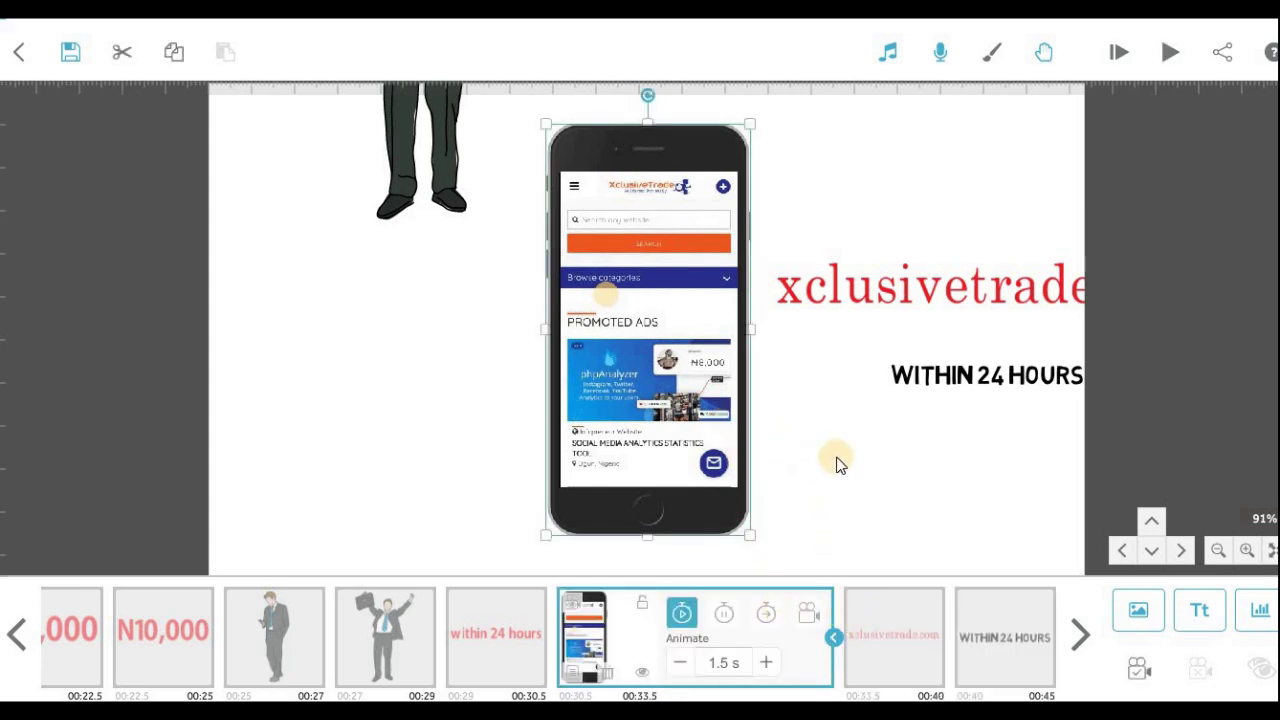
left_click_drag(830, 462, 622, 468)
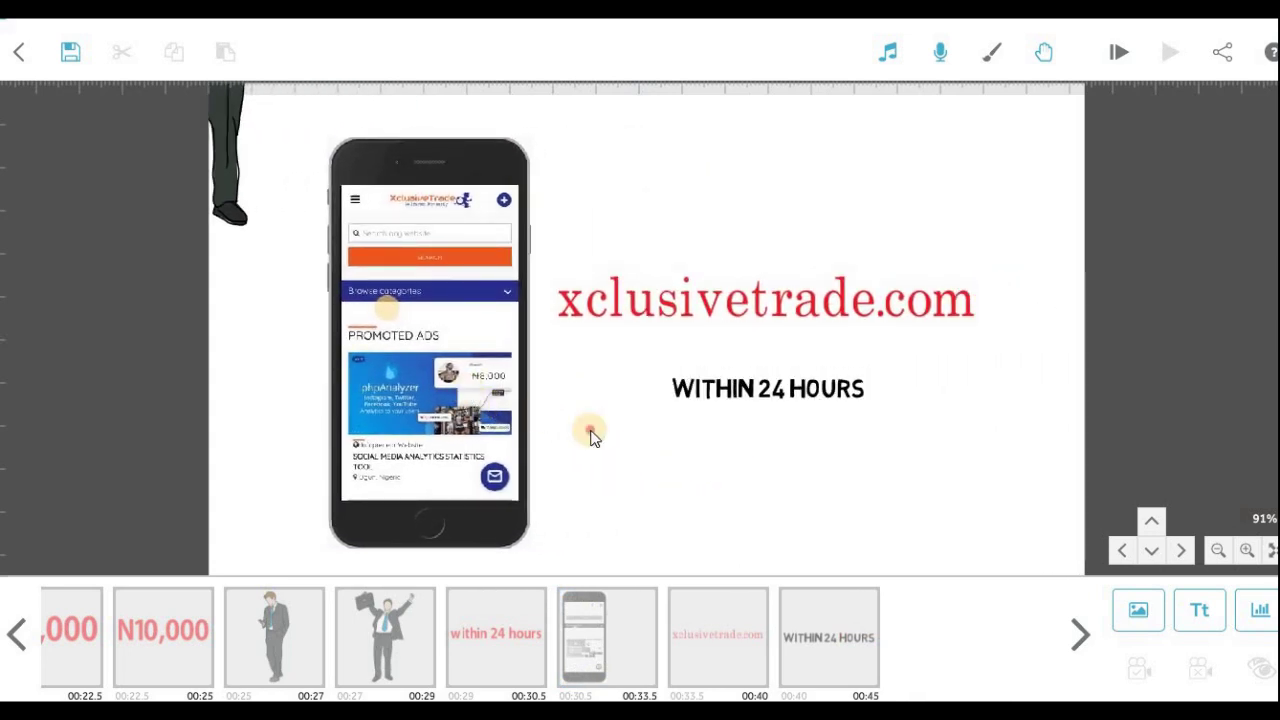
left_click(590, 437)
left_click(493, 418)
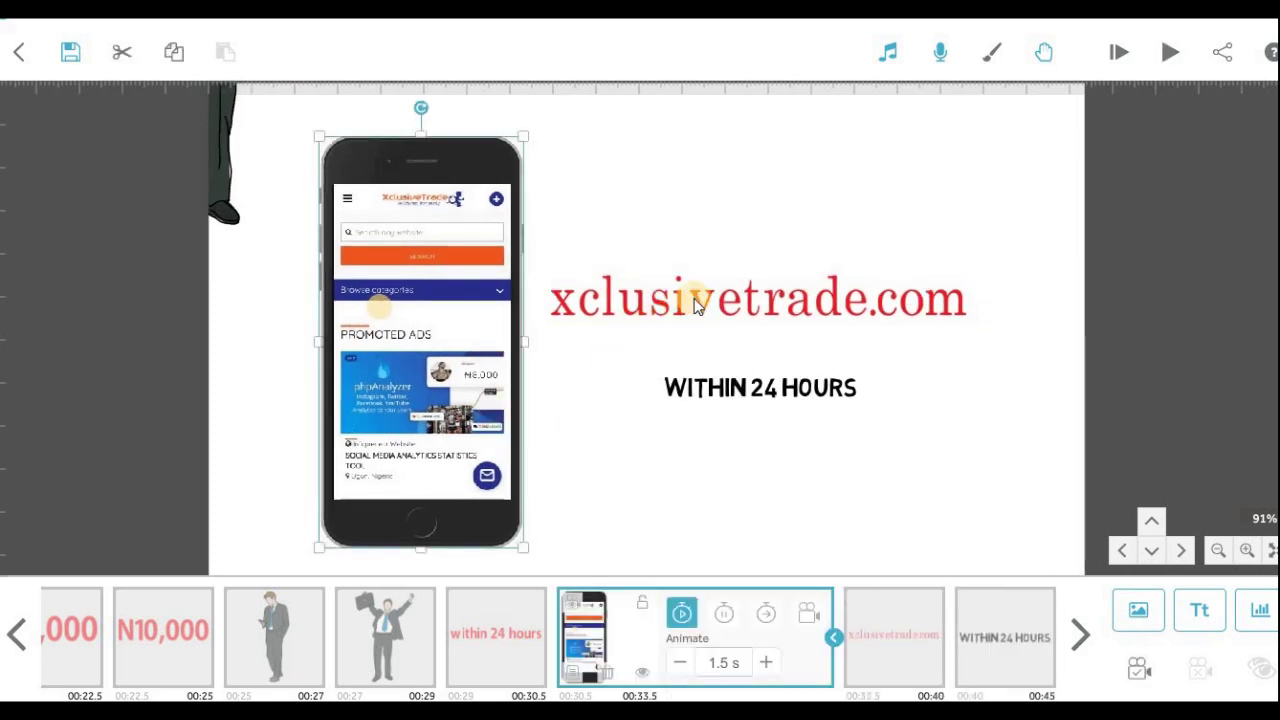
left_click(700, 320, "ctrl")
left_click(754, 389, "ctrl")
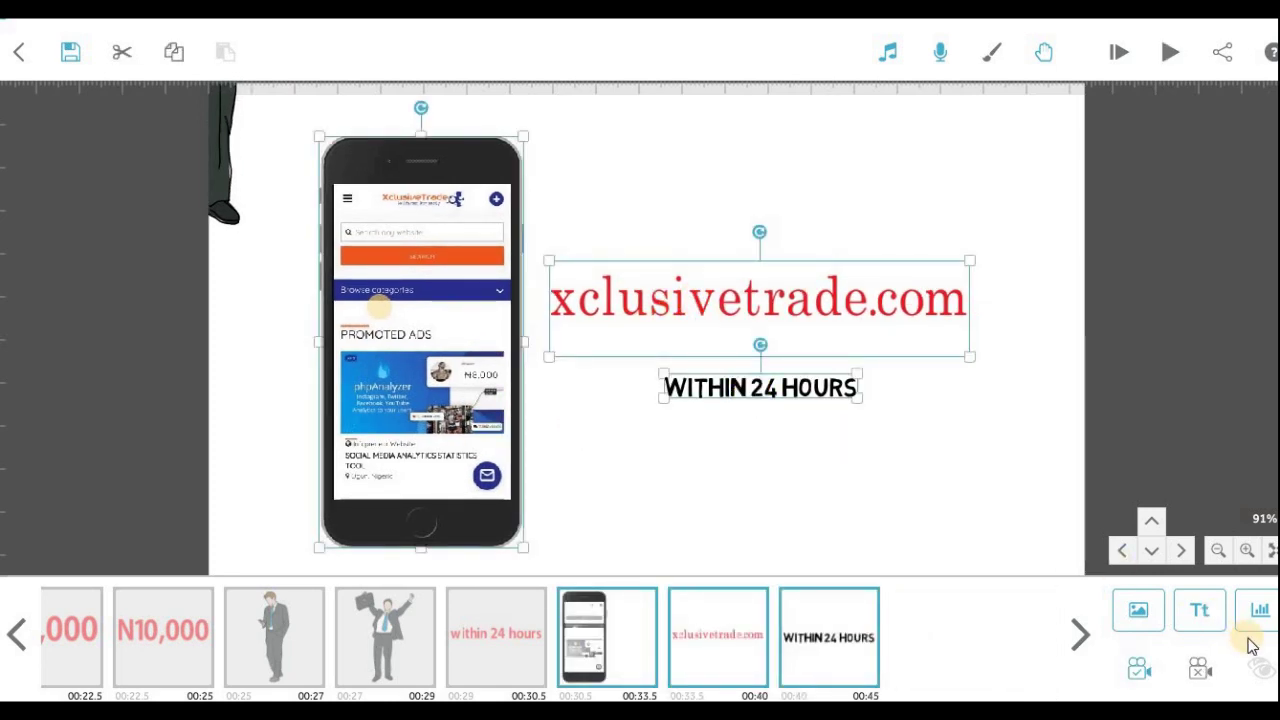
left_click(1135, 670)
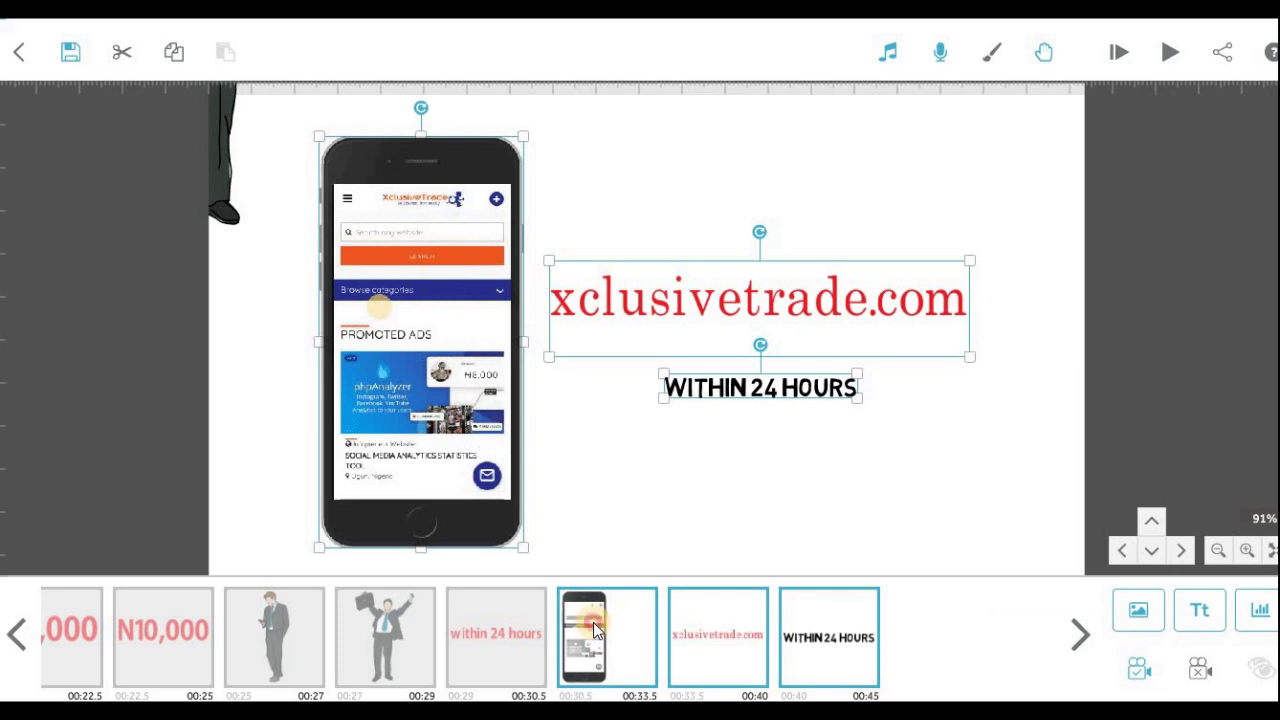
Step: Set the phone GIF's pause and transition times to 0.0 s
left_click(725, 613)
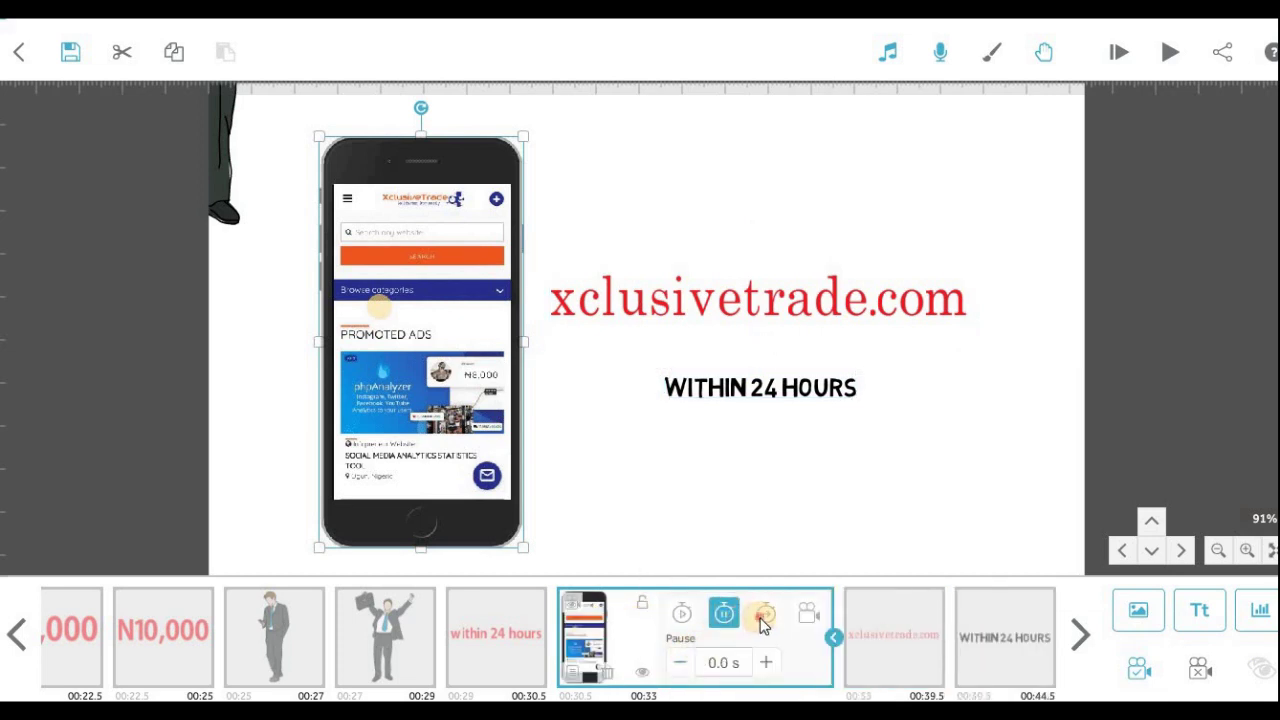
left_click(763, 614)
left_click(680, 662)
left_click(680, 662)
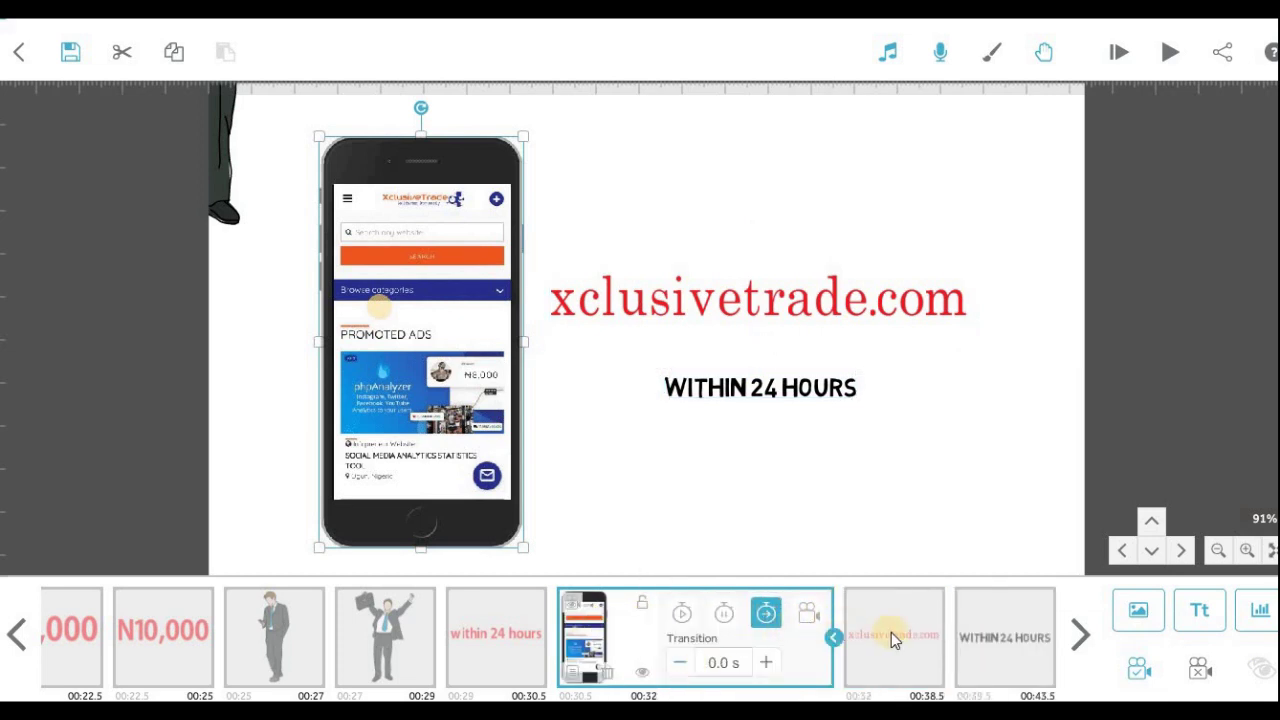
Step: Set the final xclusivetrade.com text's pause and transition times to 0.0 s, and reselect the phone GIF
left_click(891, 632)
left_click(835, 612)
left_click(797, 664)
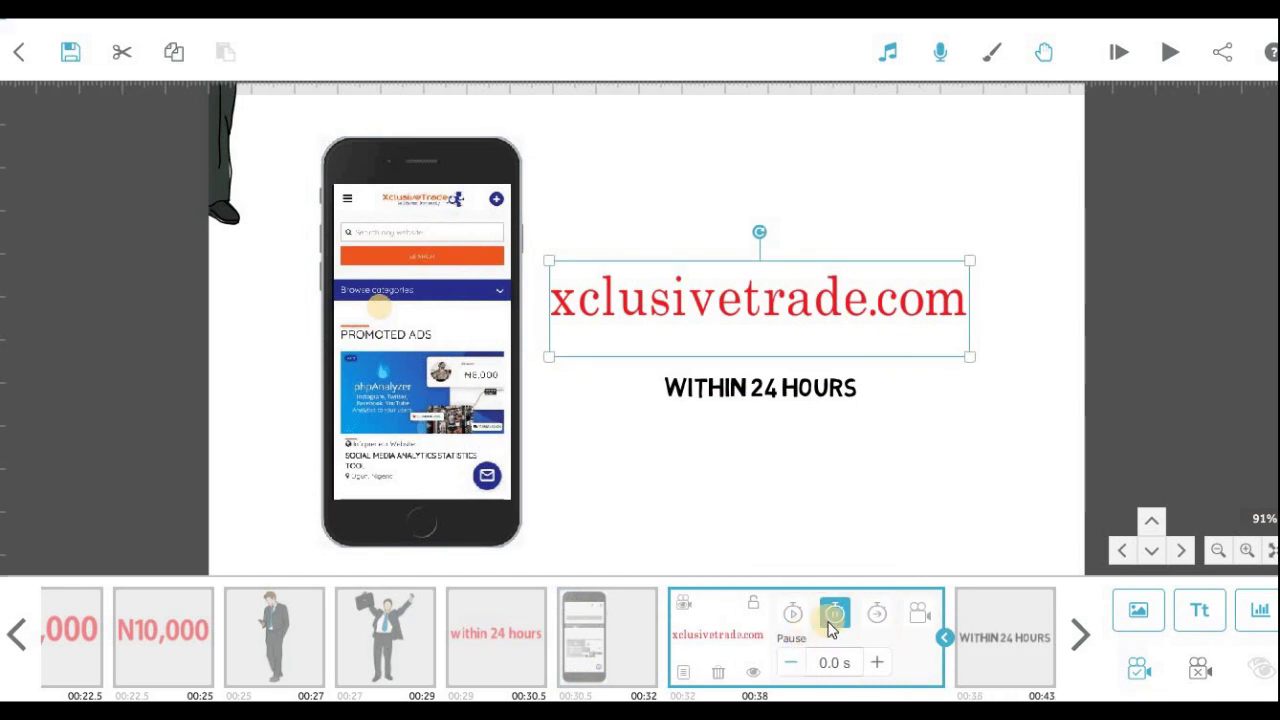
left_click(877, 612)
left_click(790, 662)
left_click(790, 662)
left_click(990, 634)
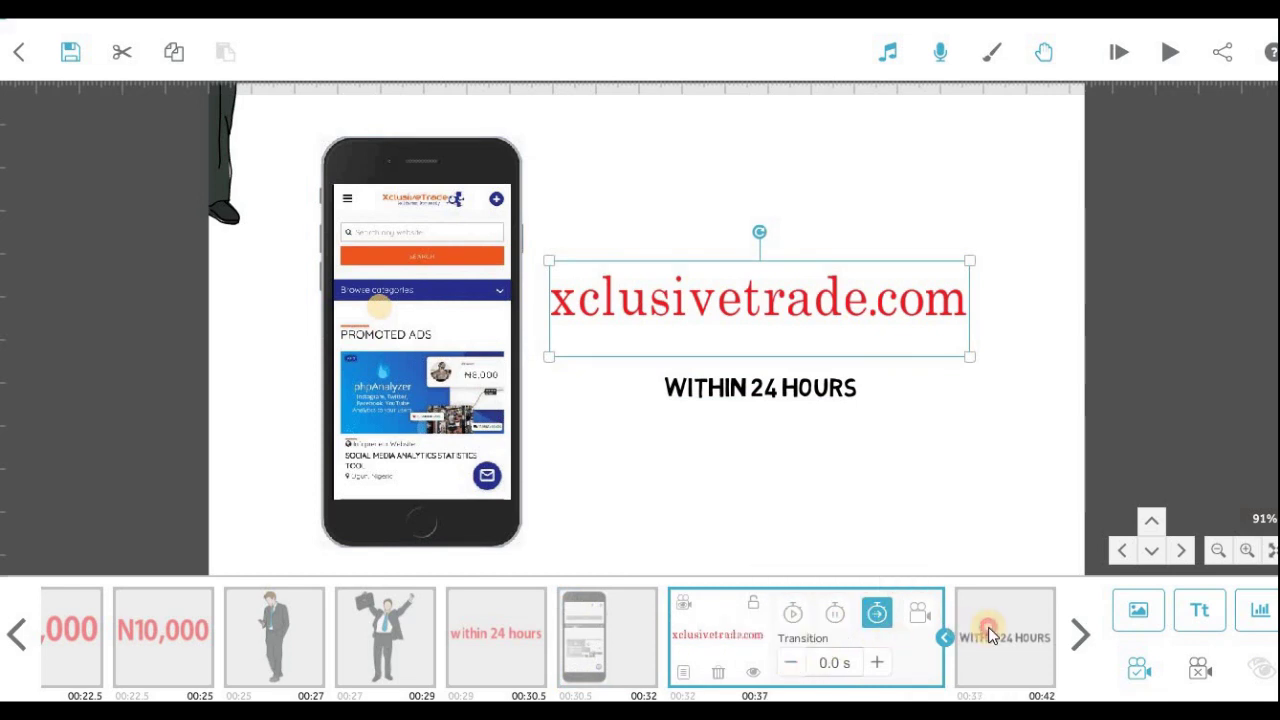
left_click(583, 645)
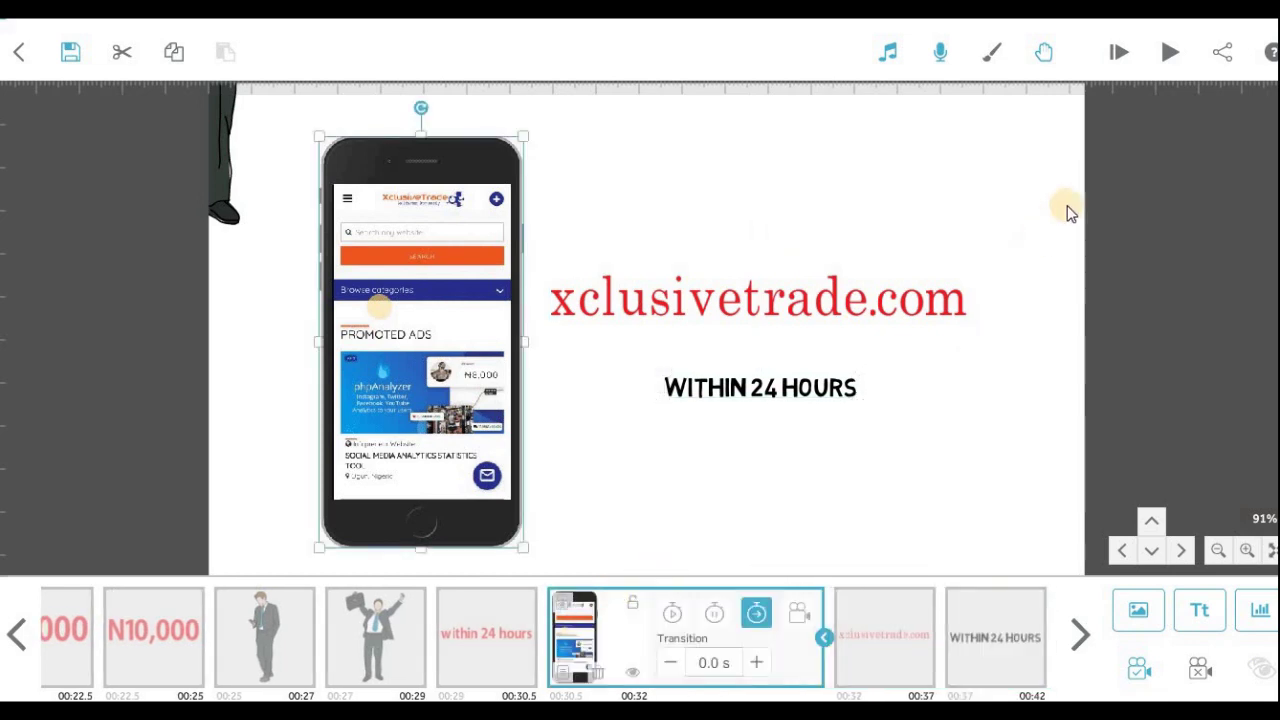
Step: Preview the scribe from the phone GIF, stop it, and change the red xclusivetrade.com text's animation method to Fade In
left_click(1160, 52)
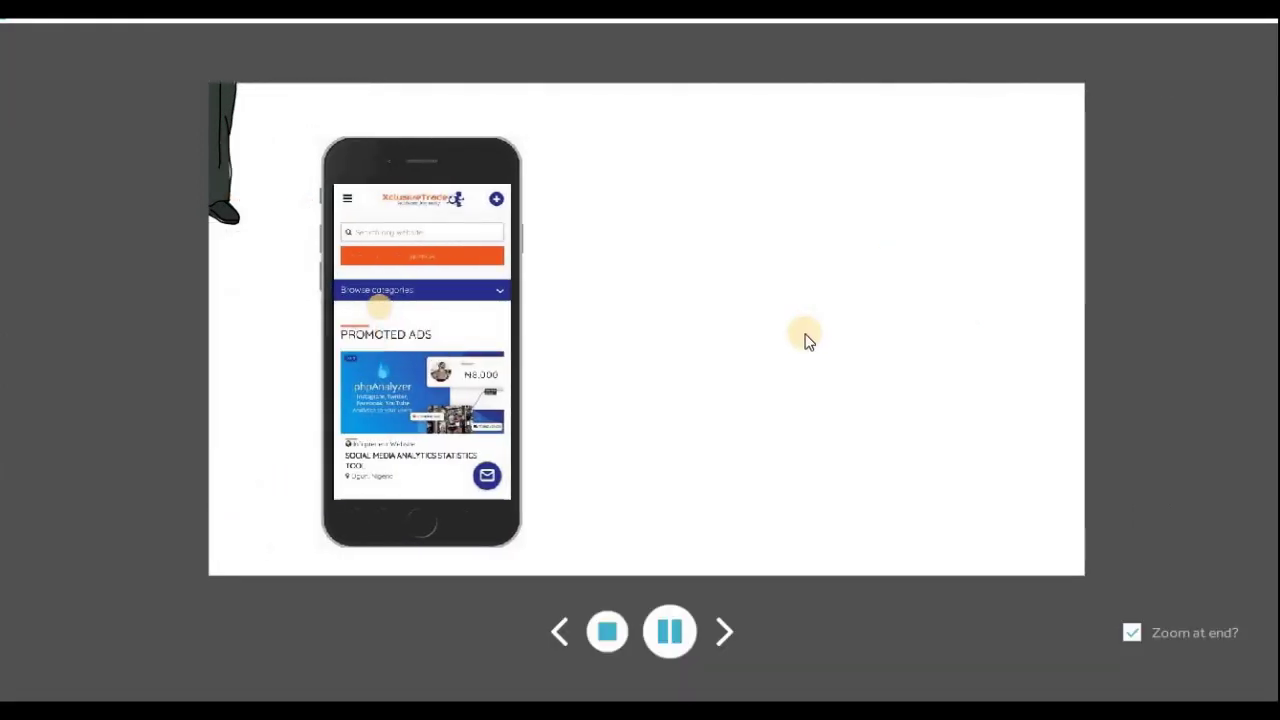
left_click(607, 631)
left_click(850, 633)
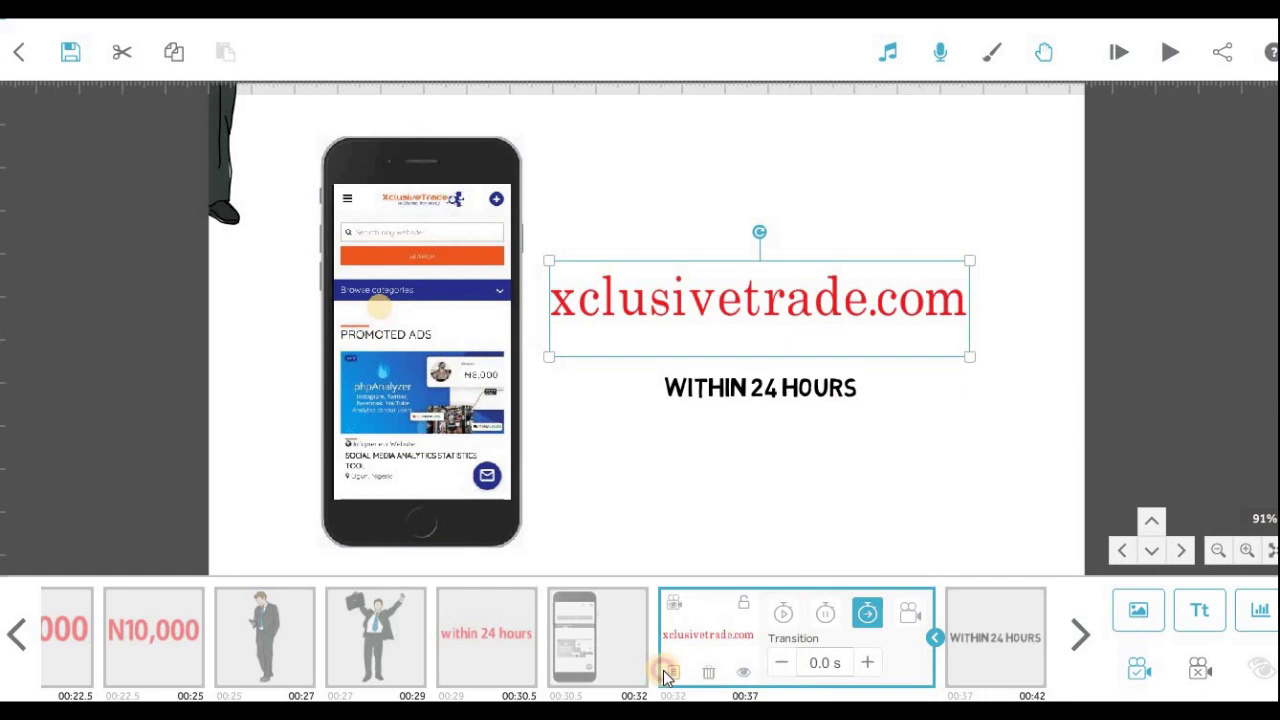
left_click(673, 677)
left_click(601, 208)
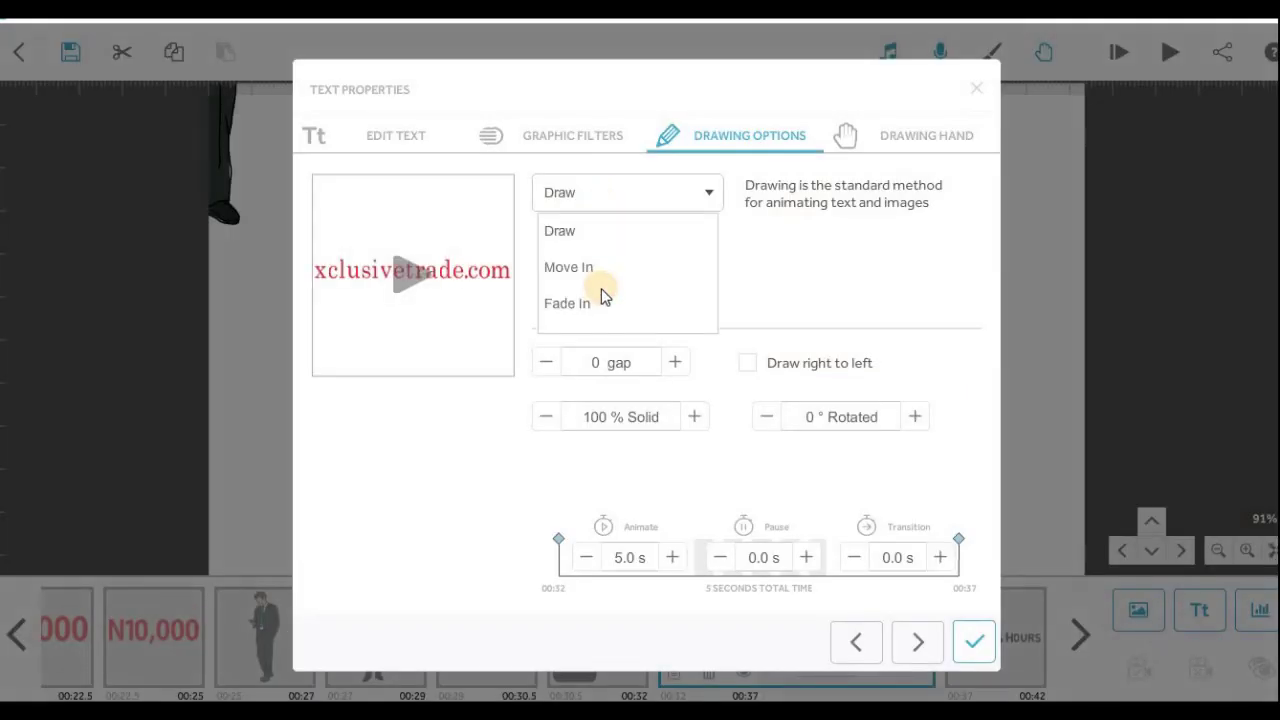
left_click(601, 300)
left_click(945, 642)
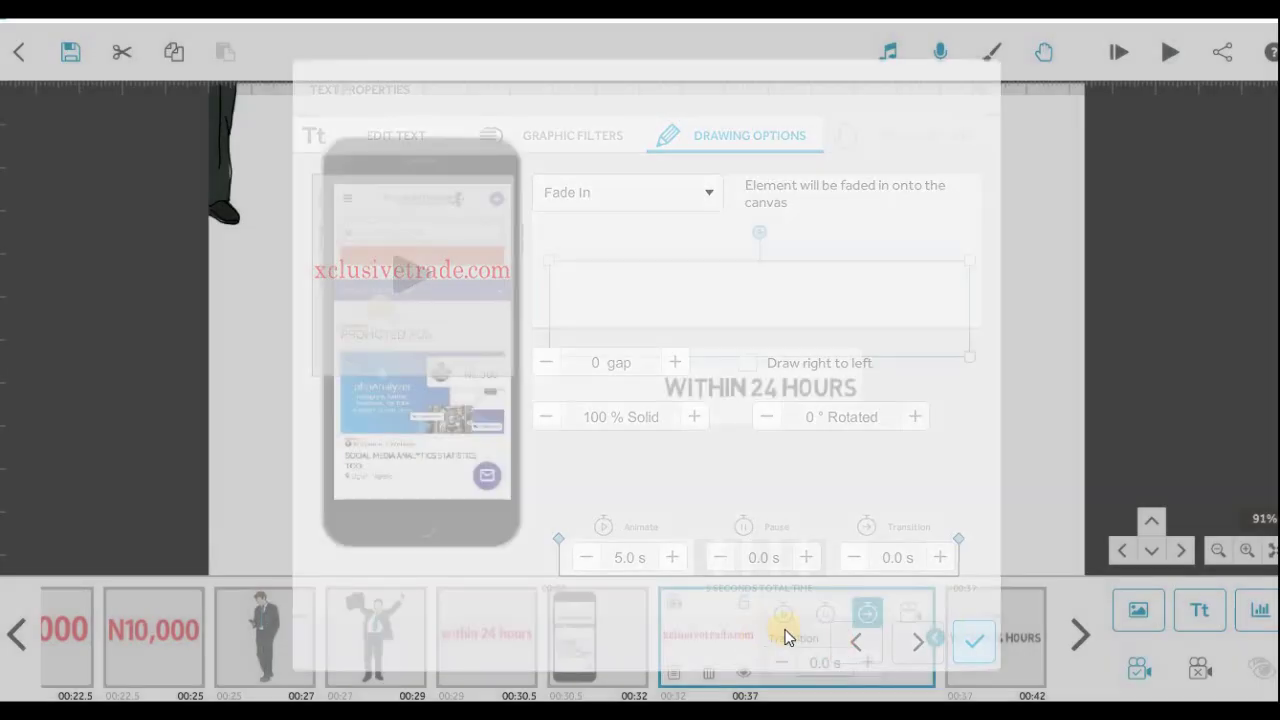
Step: Set the xclusivetrade.com text's animate time to 1.0 s, preview the scribe from that element, and stop playback
left_click(785, 662)
left_click(785, 662)
left_click(785, 662)
left_click(785, 662)
left_click(785, 662)
left_click(785, 662)
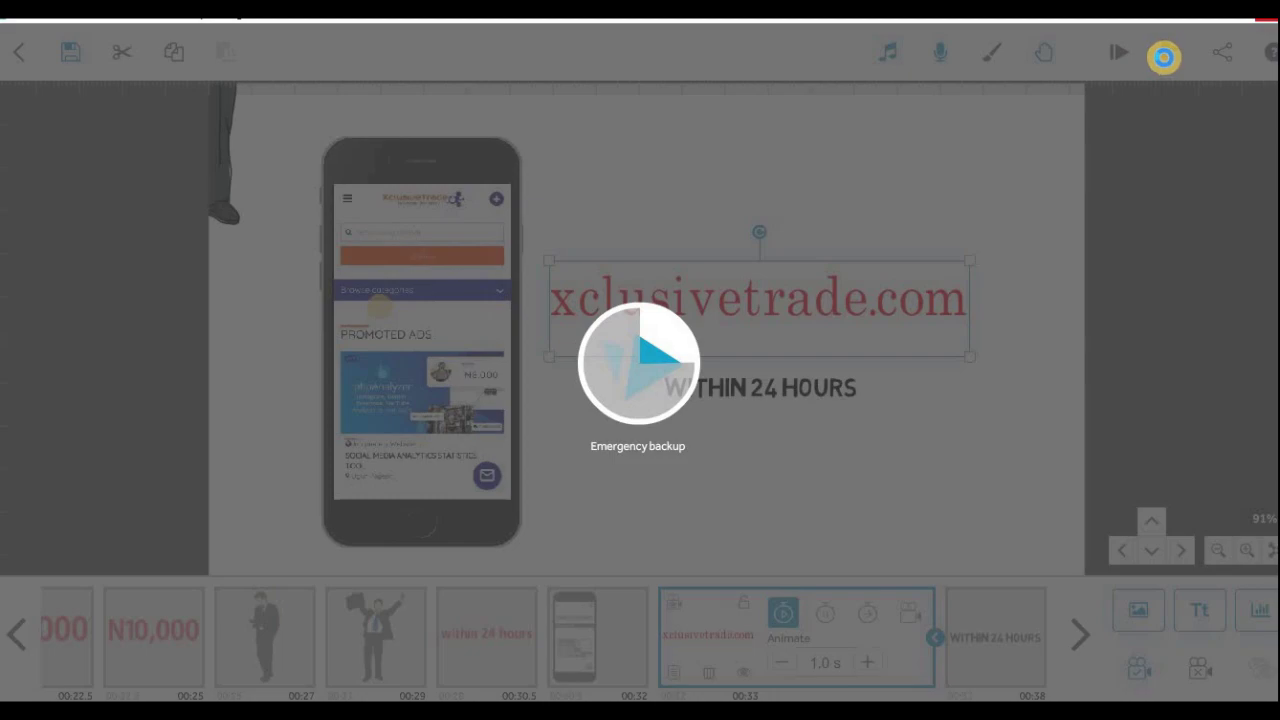
left_click(1164, 57)
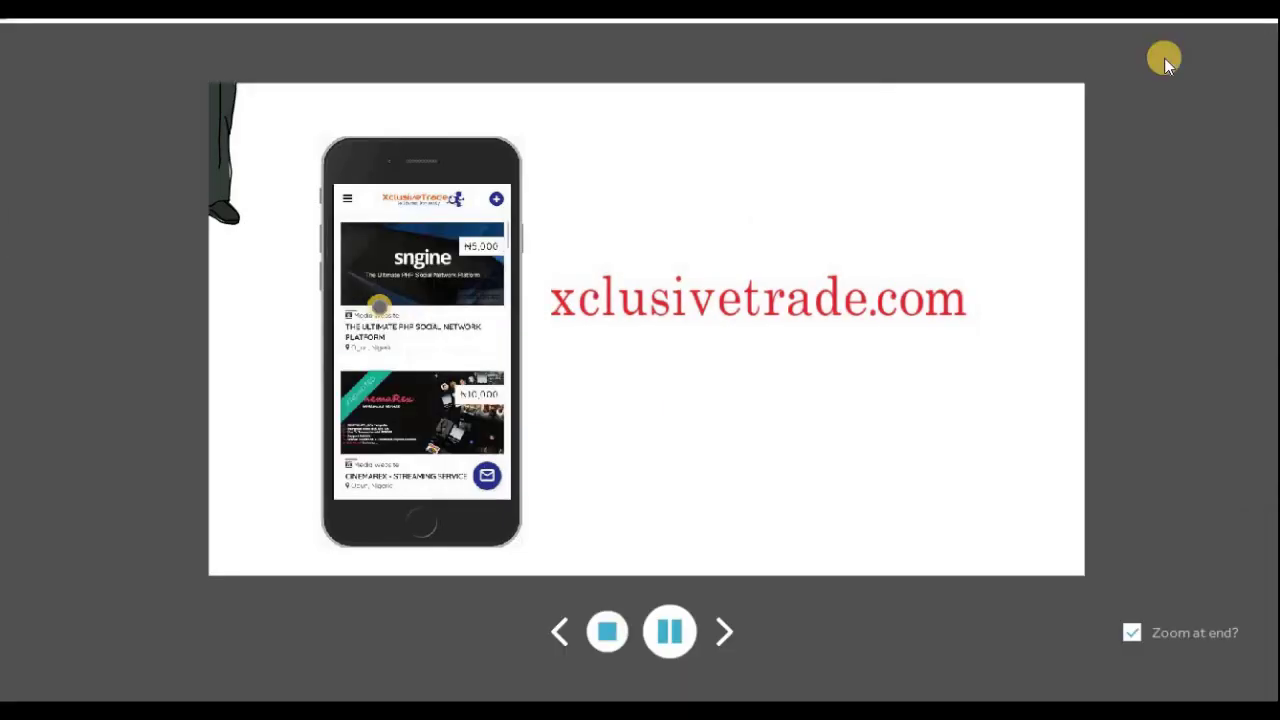
left_click(612, 625)
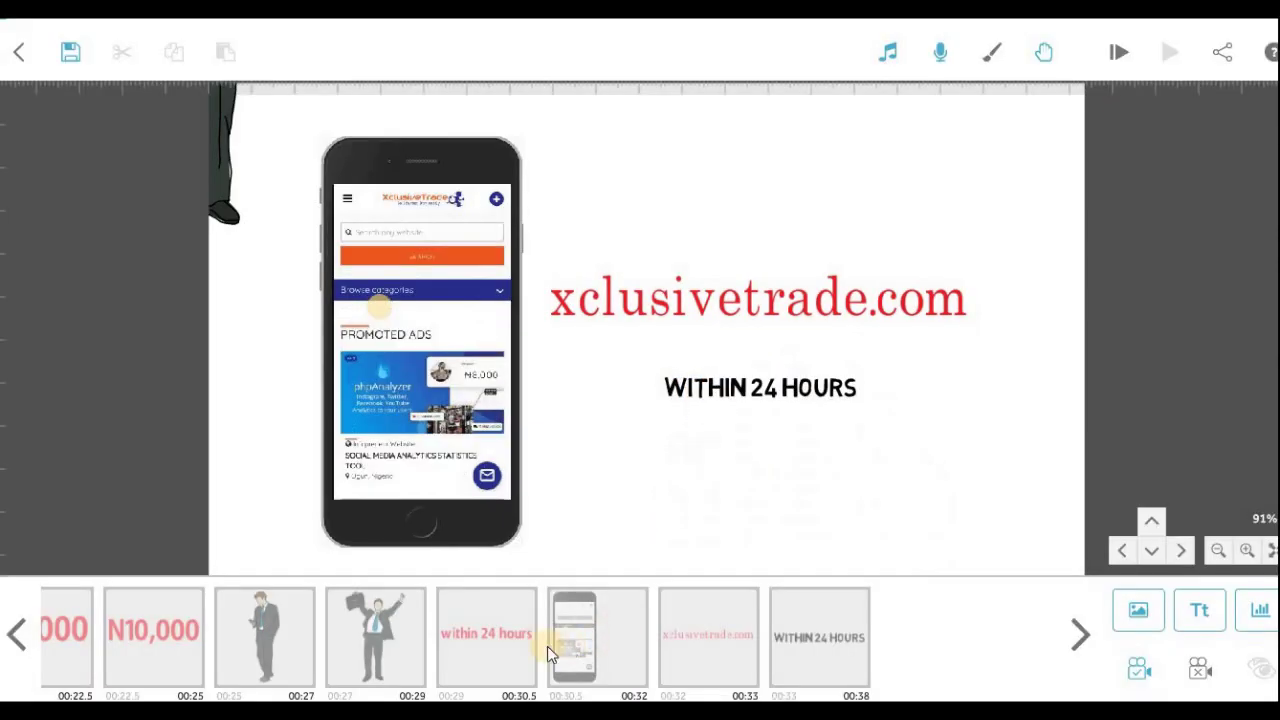
Step: Set the xclusivetrade.com text's animate time to 1.5 s, then preview the scribe from the phone GIF and stop playback
left_click(693, 647)
left_click(872, 663)
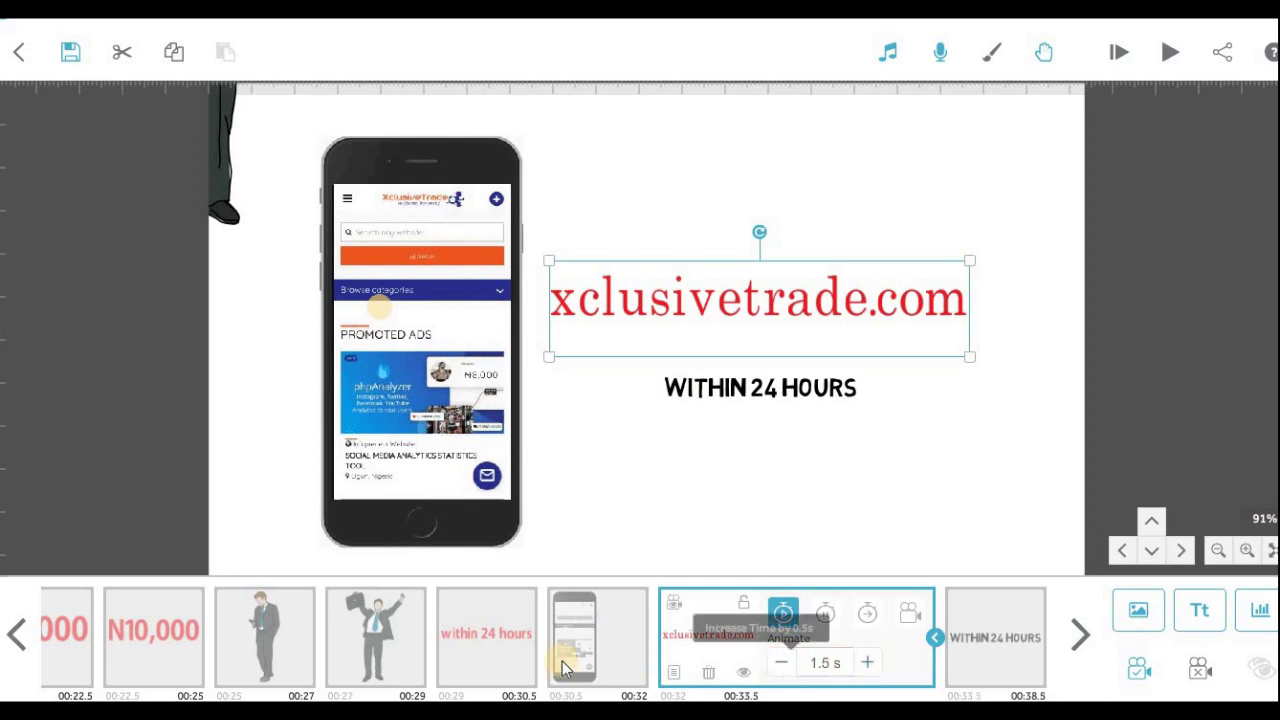
left_click(614, 652)
left_click(1170, 52)
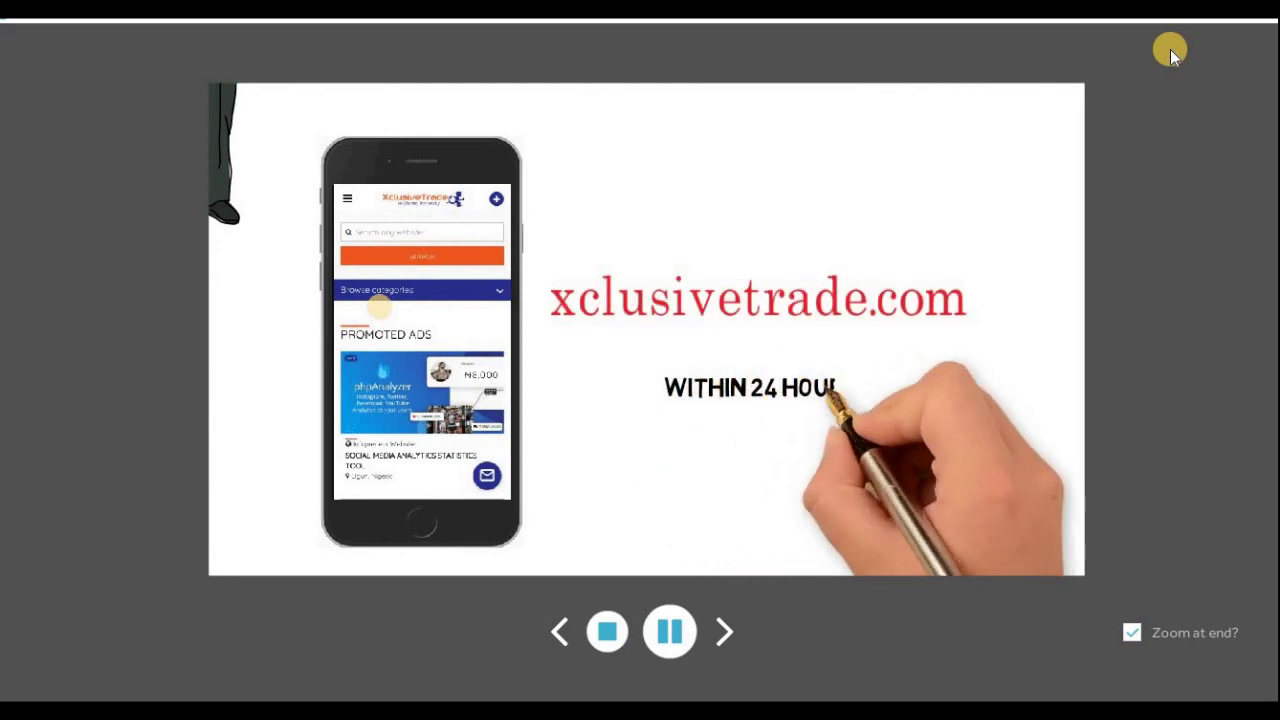
left_click(607, 631)
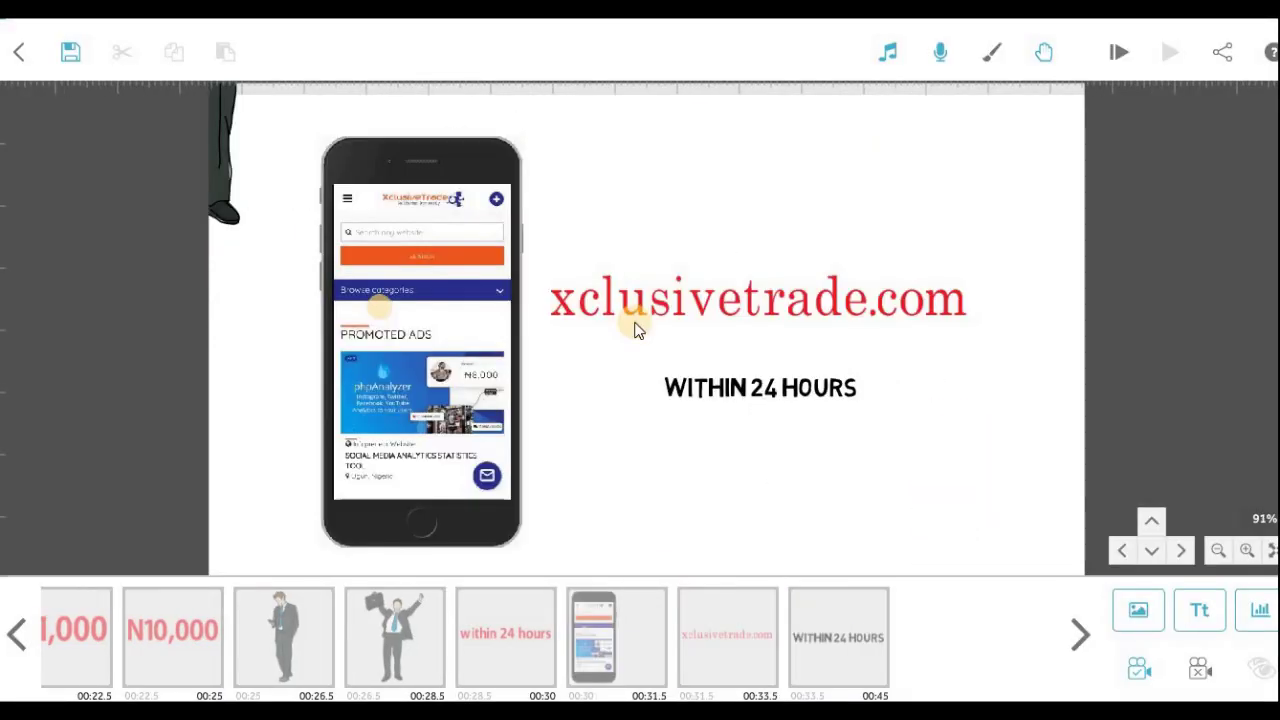
Step: Play the whole scribe from the beginning to check the timing of all elements
left_click(1117, 54)
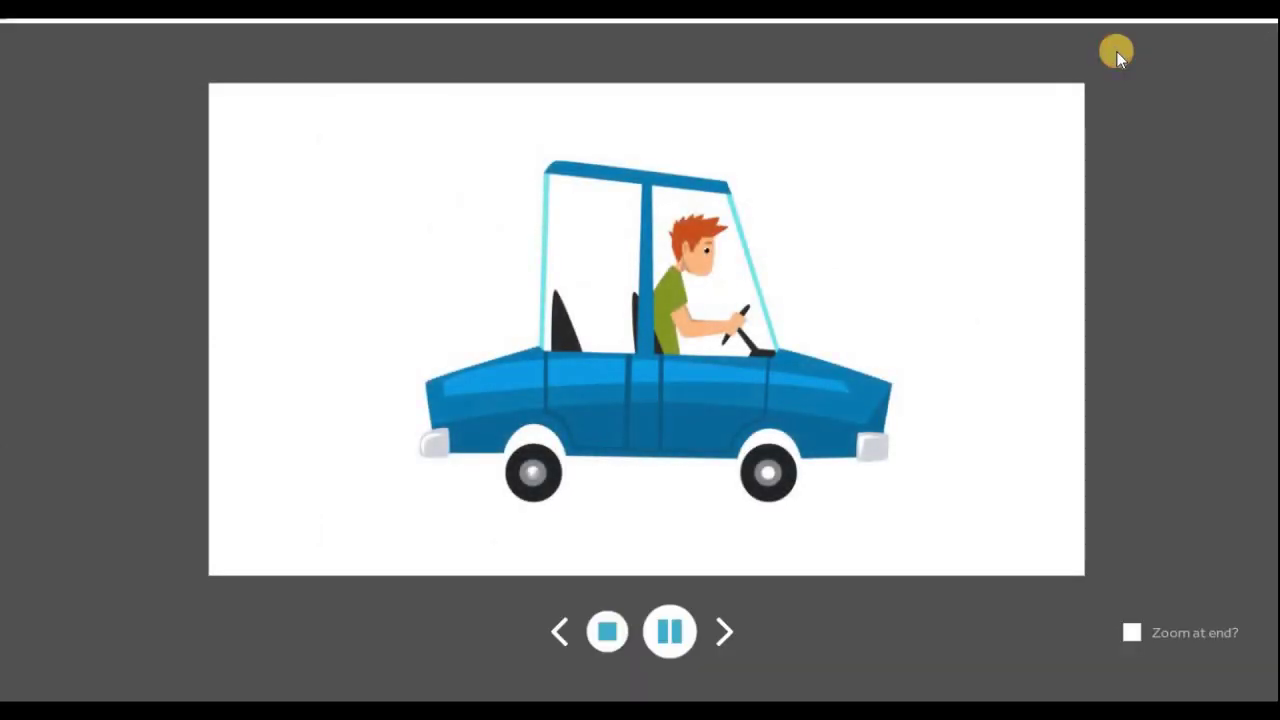